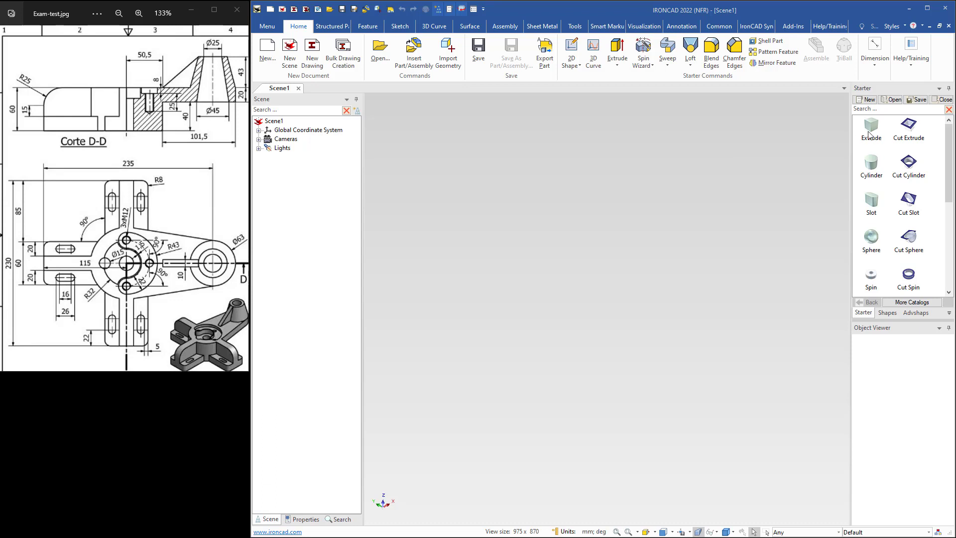
# Place an Extrude block in the empty scene and set its width and height to 60 mm.
pyautogui.moveTo(875, 129); pyautogui.dragTo(595, 290)
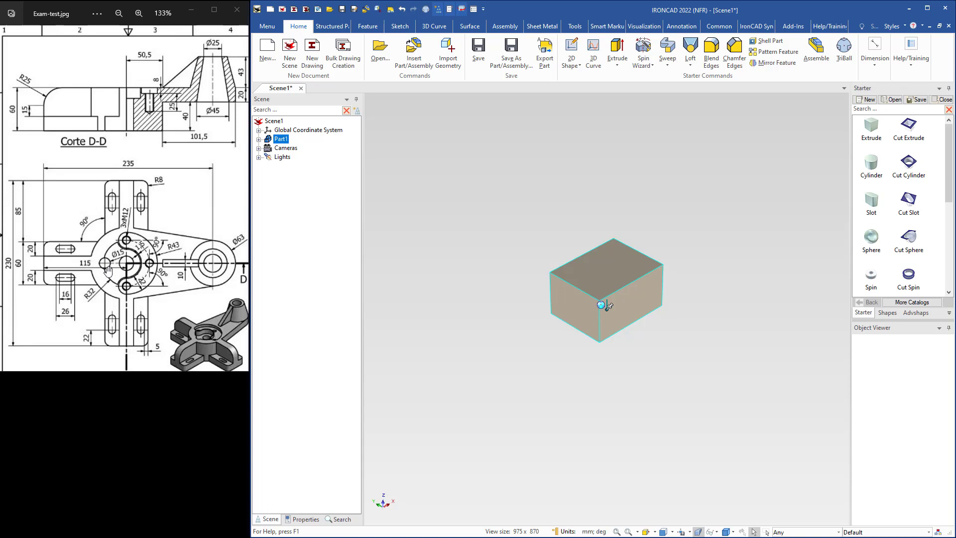
pyautogui.click(637, 310)
pyautogui.click(642, 304)
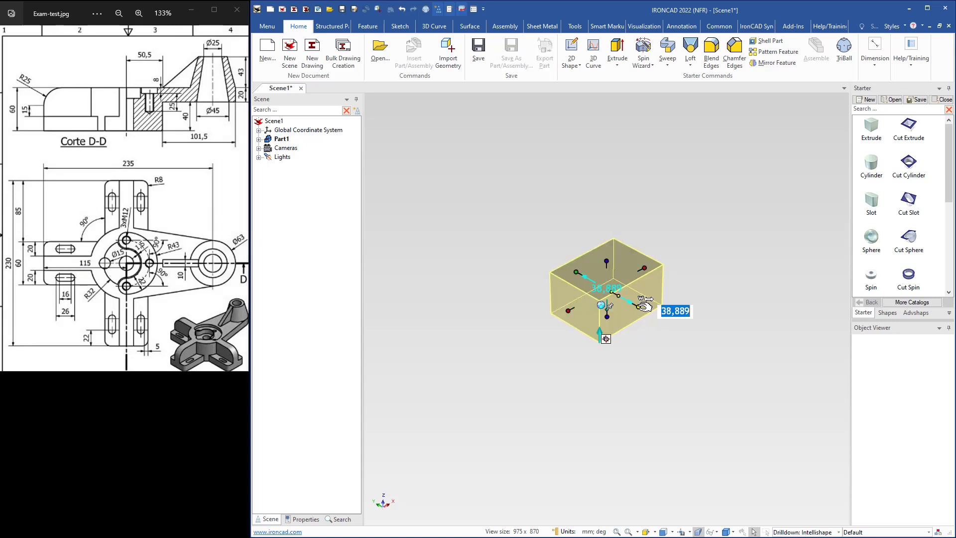
pyautogui.write('50')
pyautogui.press('Return')
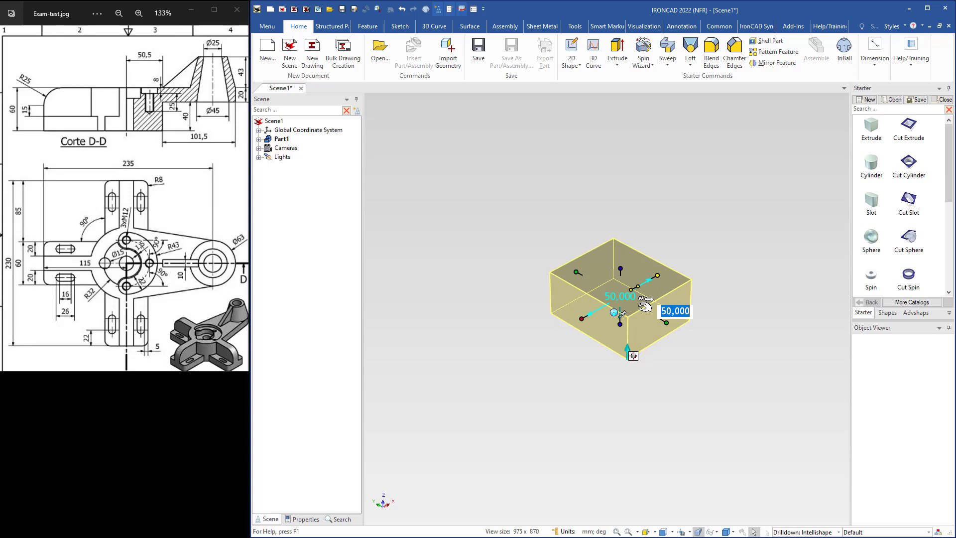
pyautogui.click(623, 268)
pyautogui.write('50')
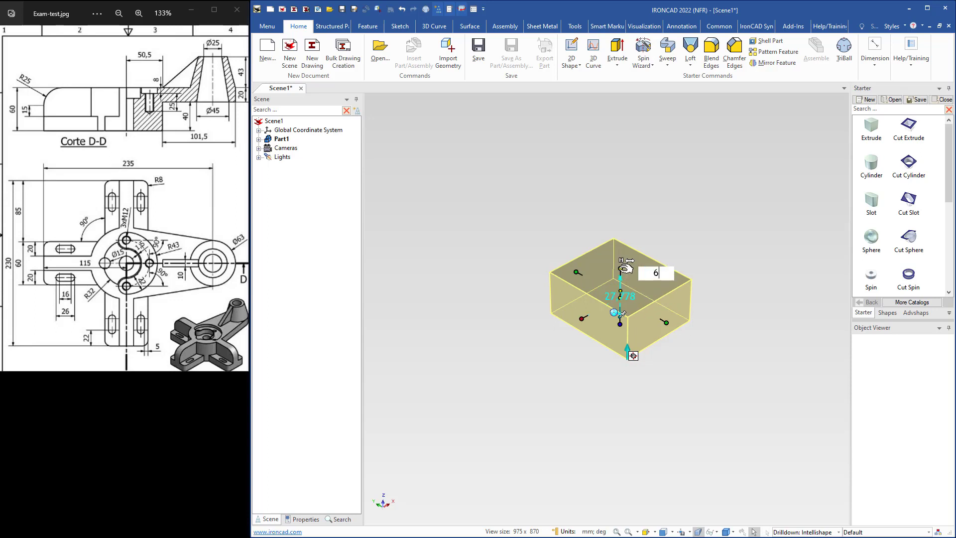
pyautogui.press('Return')
# Set the block's length to 115 mm and finish editing the block.
pyautogui.click(656, 253)
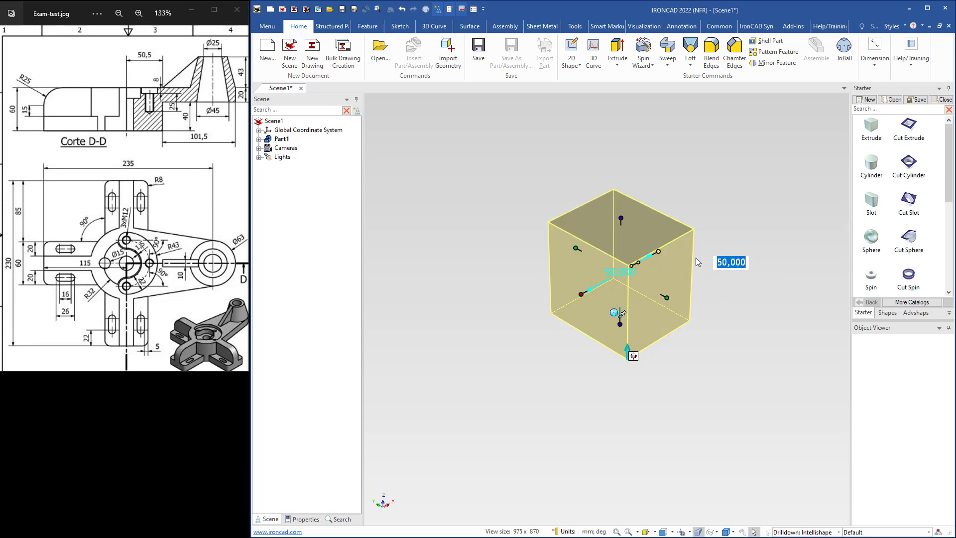
pyautogui.write('115')
pyautogui.press('Tab')
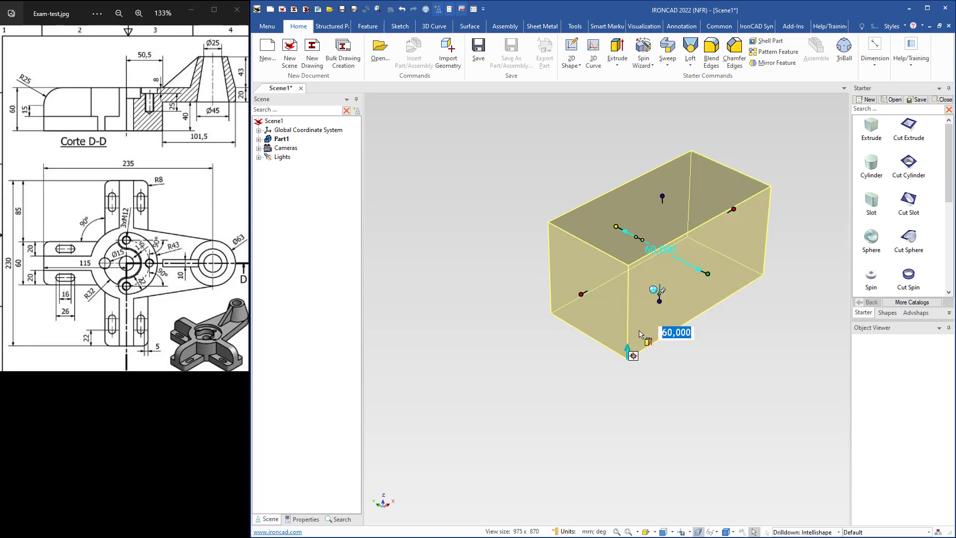
pyautogui.keyDown('shift'); pyautogui.moveTo(658, 340); pyautogui.dragTo(605, 372, button='middle'); pyautogui.keyUp('shift')
pyautogui.click(500, 219)
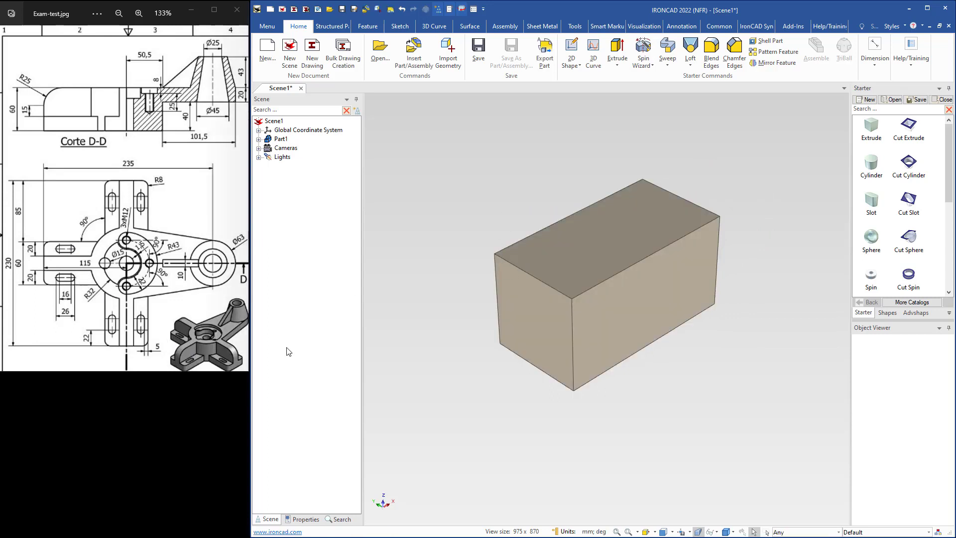
# Add a Cut Extrude on the block's top face and extend it to the long side face and both ends.
pyautogui.moveTo(910, 127); pyautogui.dragTo(610, 268)
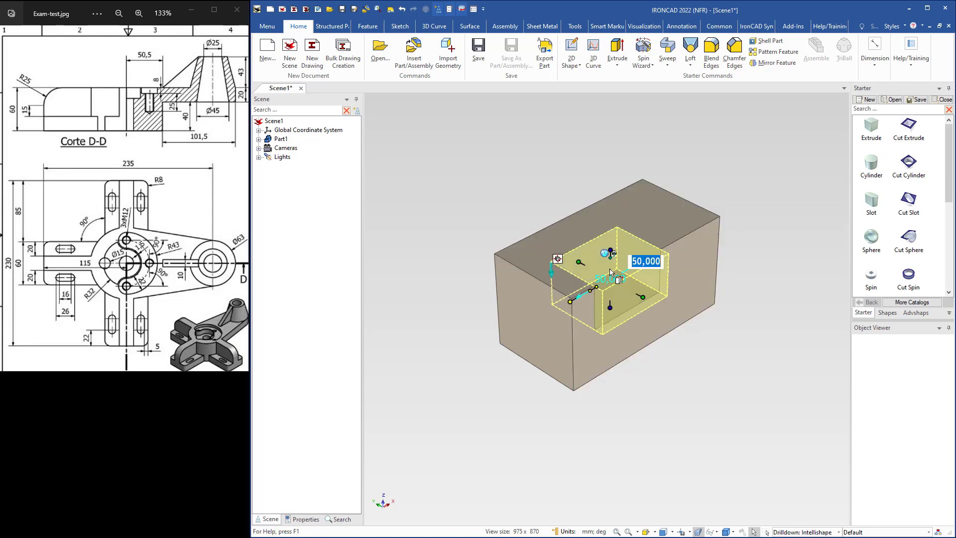
pyautogui.scroll(2, 612, 294)
pyautogui.scroll(1, 610, 294)
pyautogui.moveTo(658, 303); pyautogui.dragTo(715, 312)
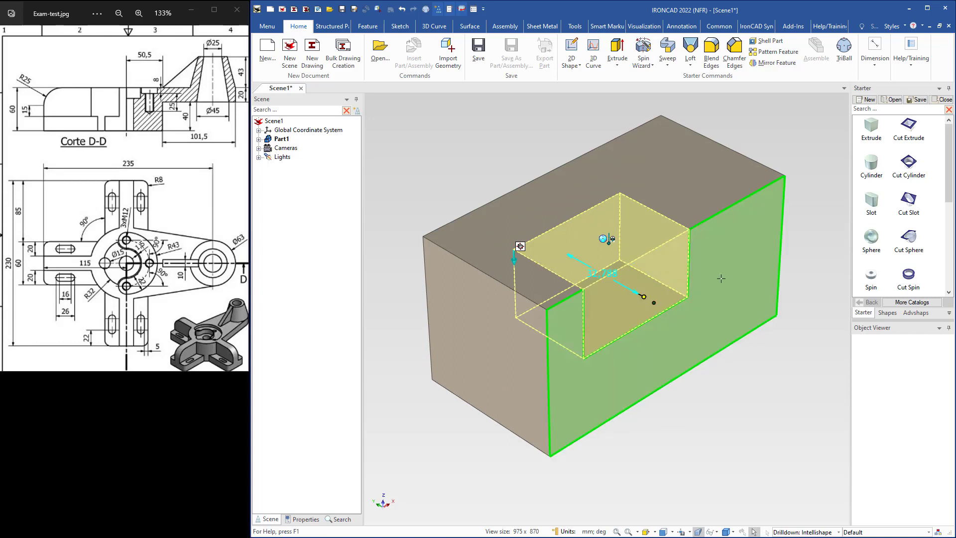
pyautogui.moveTo(549, 304); pyautogui.dragTo(550, 381)
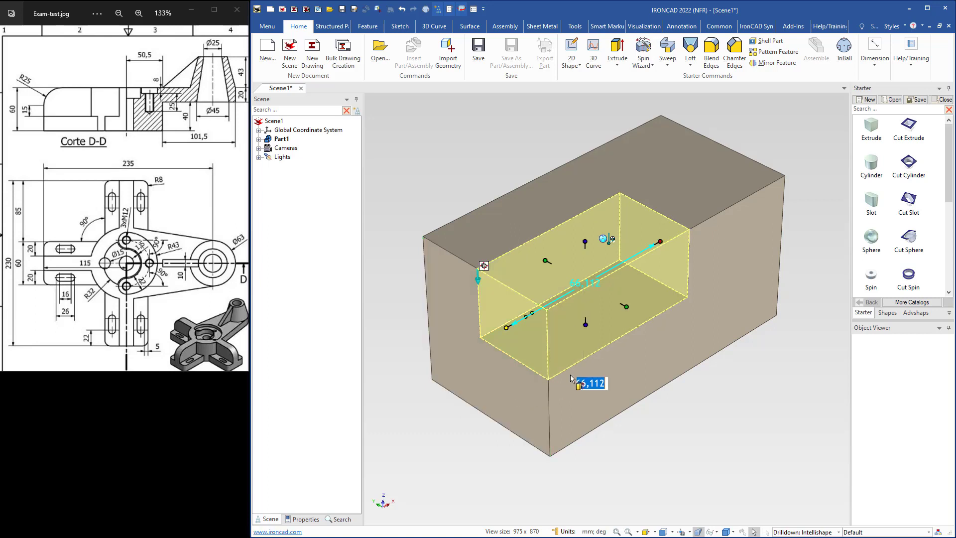
pyautogui.moveTo(660, 242); pyautogui.dragTo(777, 175)
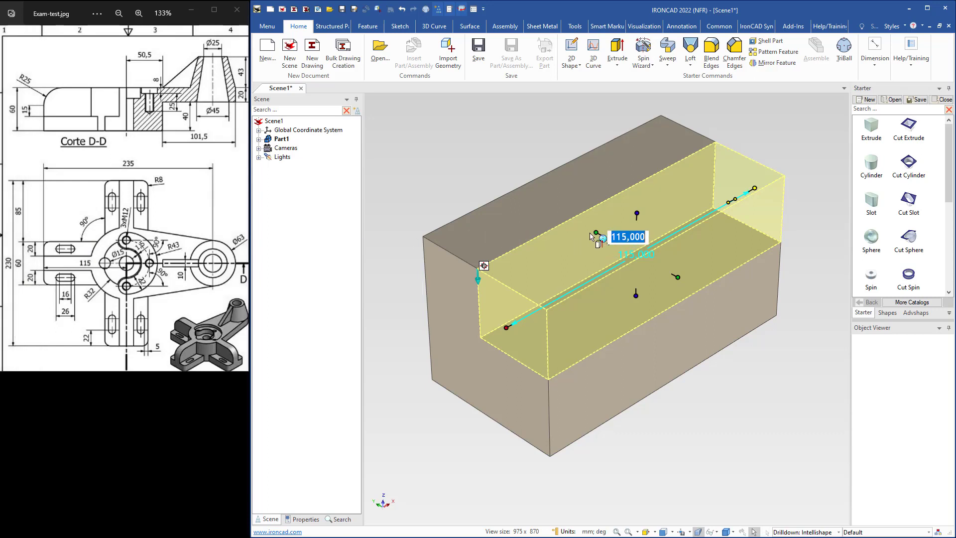
# Set the cut's width to 20 mm and its depth to 25+15 mm.
pyautogui.click(597, 231)
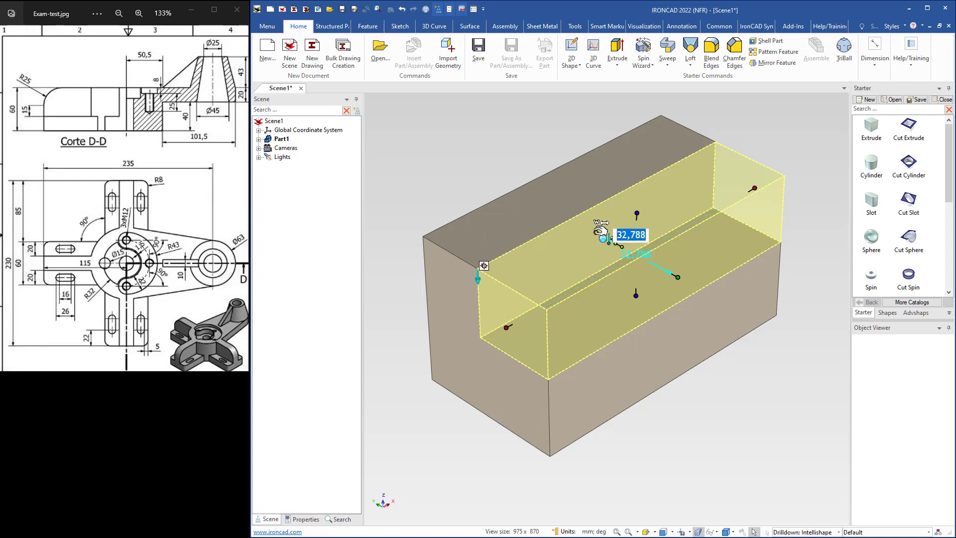
pyautogui.write('20')
pyautogui.press('Return')
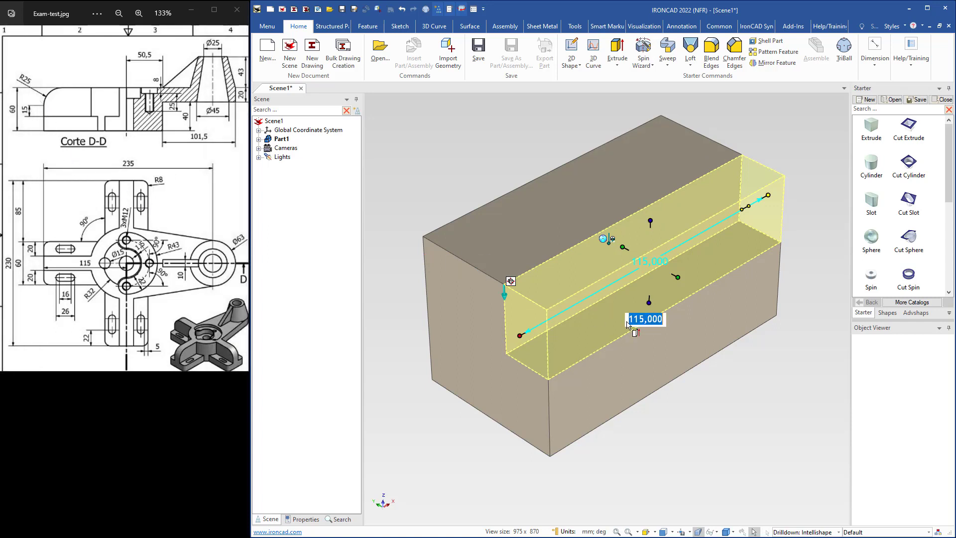
pyautogui.click(649, 299)
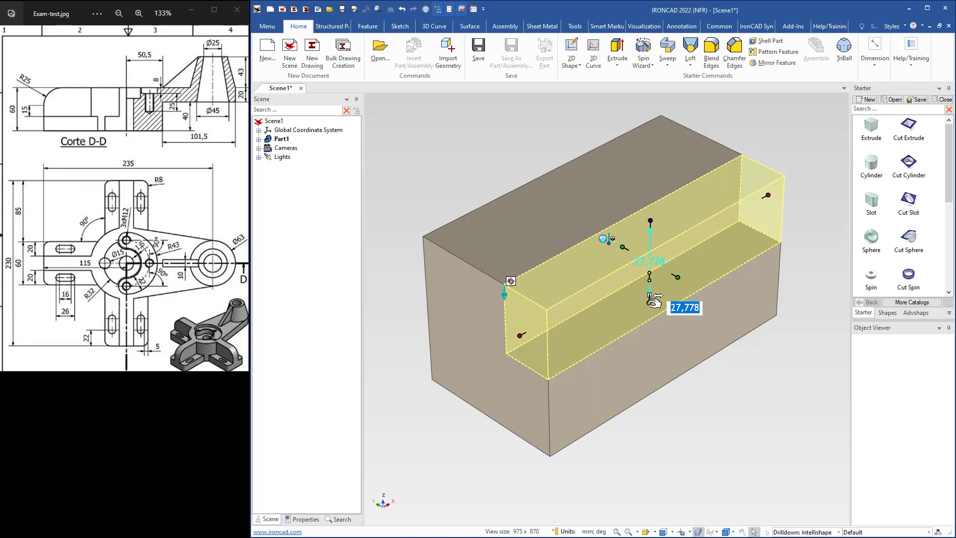
pyautogui.write('25+15')
pyautogui.press('Return')
pyautogui.press('Tab')
# Mirror the step cut as a linked copy across the block, with the TriBall at the midpoint of the bottom end edge.
pyautogui.moveTo(702, 389); pyautogui.dragTo(634, 375, button='middle')
pyautogui.moveTo(554, 305); pyautogui.dragTo(555, 312, button='middle')
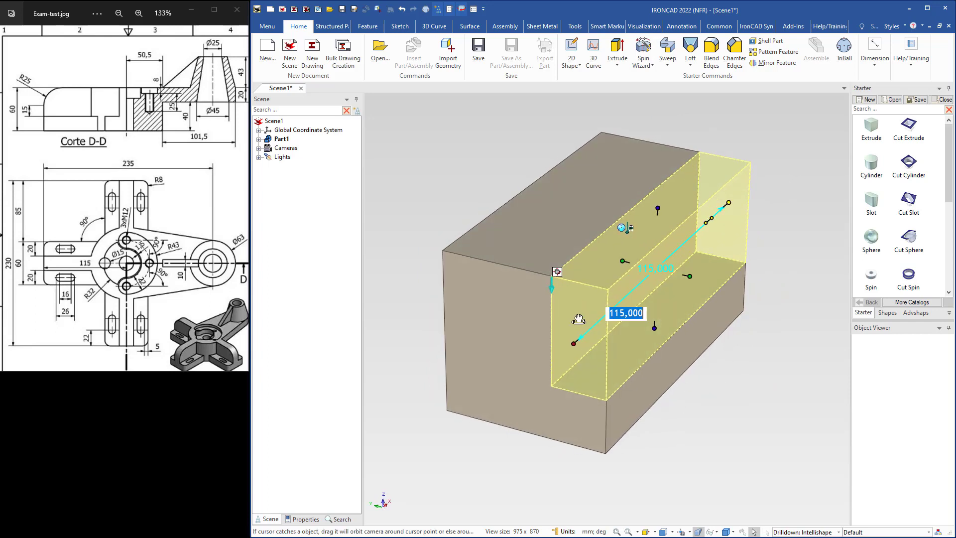
pyautogui.press('F10')
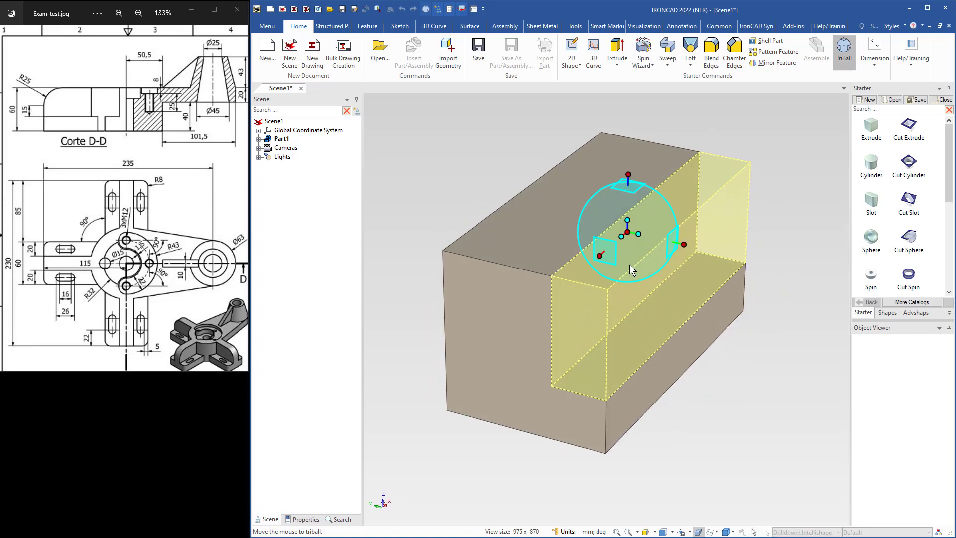
pyautogui.rightClick(629, 232)
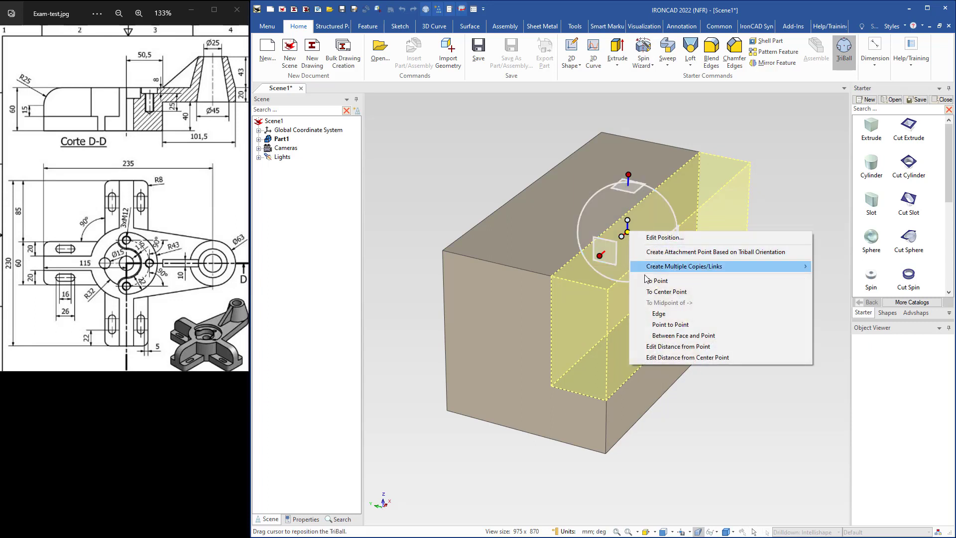
pyautogui.click(658, 313)
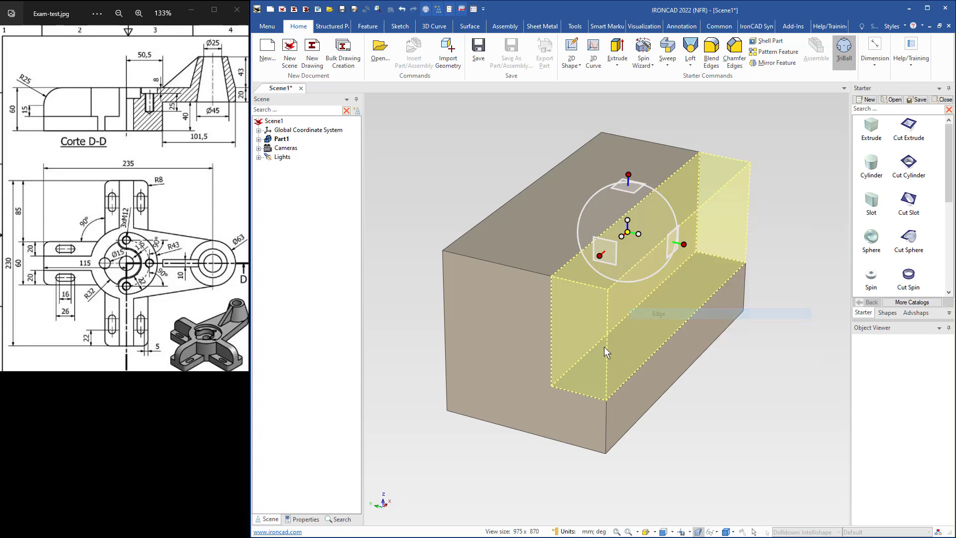
pyautogui.click(529, 431)
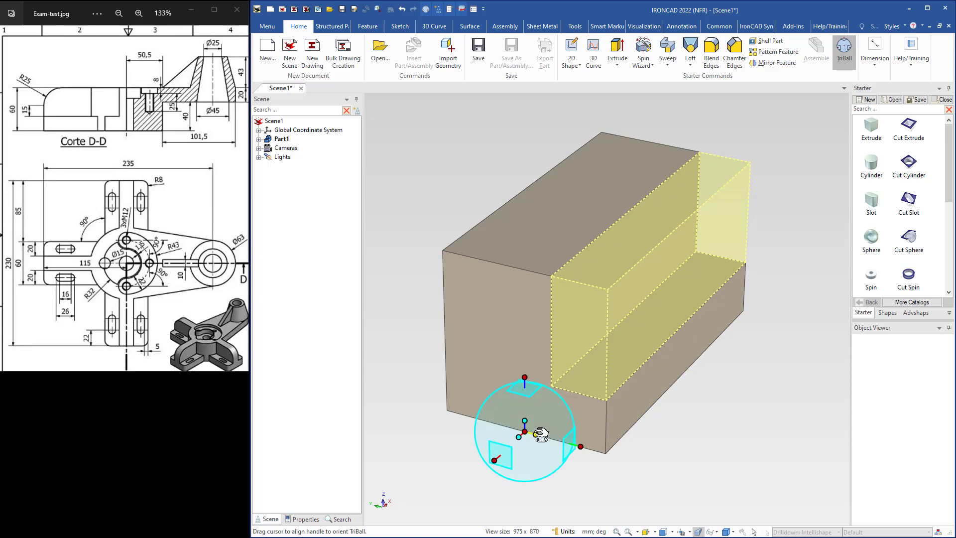
pyautogui.rightClick(536, 434)
pyautogui.moveTo(637, 426)
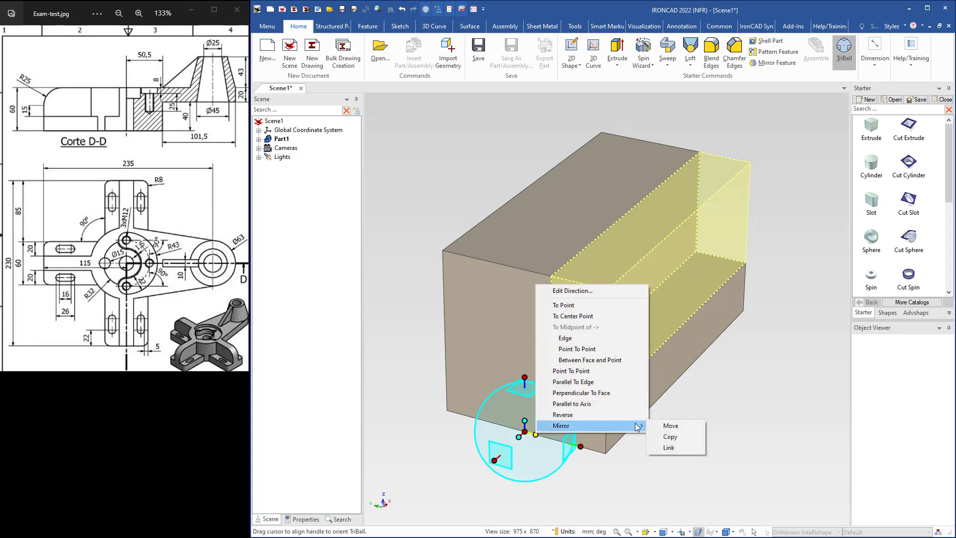
pyautogui.click(668, 447)
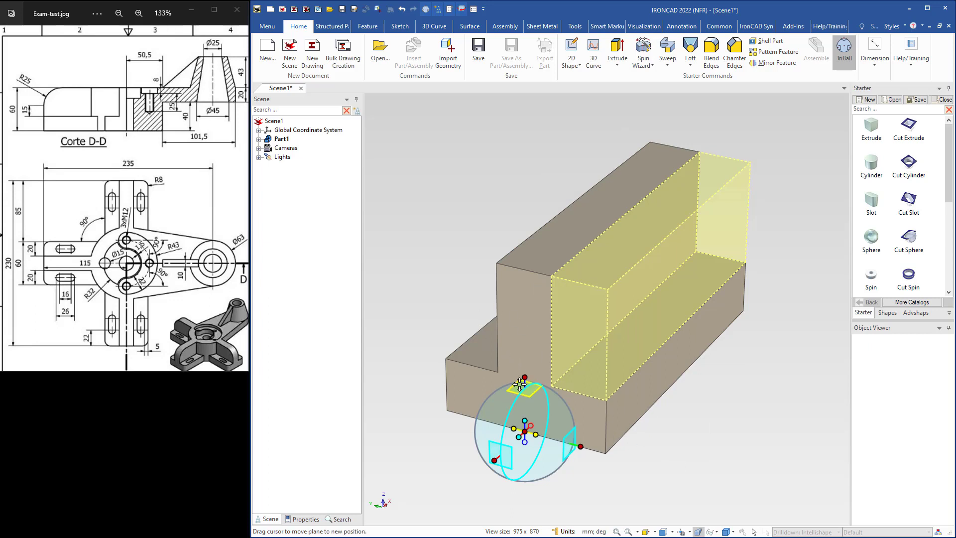
pyautogui.press('F10')
pyautogui.click(691, 462)
# Add a Cut Slot on one lower ledge and extend its depth 20 mm through to the block's bottom face.
pyautogui.moveTo(541, 380); pyautogui.dragTo(548, 378, button='middle')
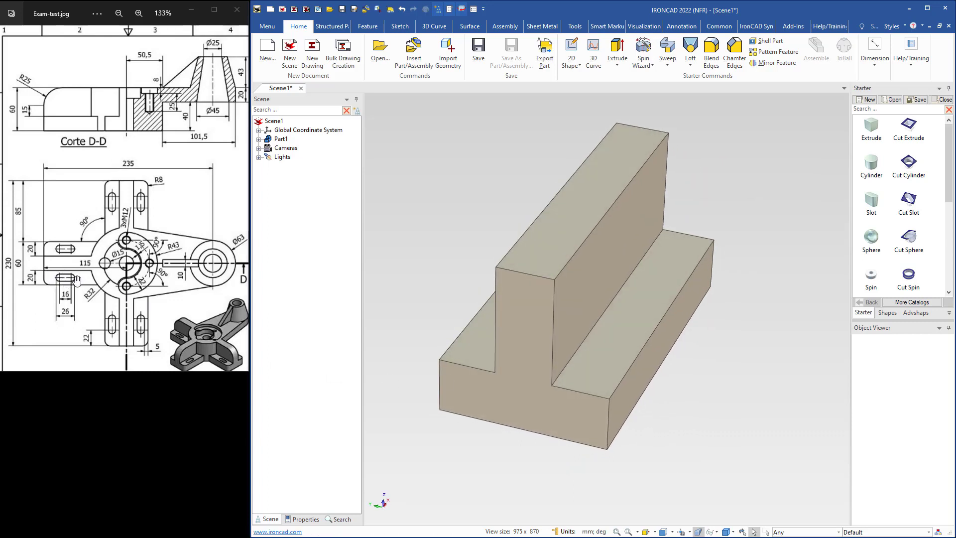
pyautogui.moveTo(532, 458); pyautogui.dragTo(667, 359, button='middle')
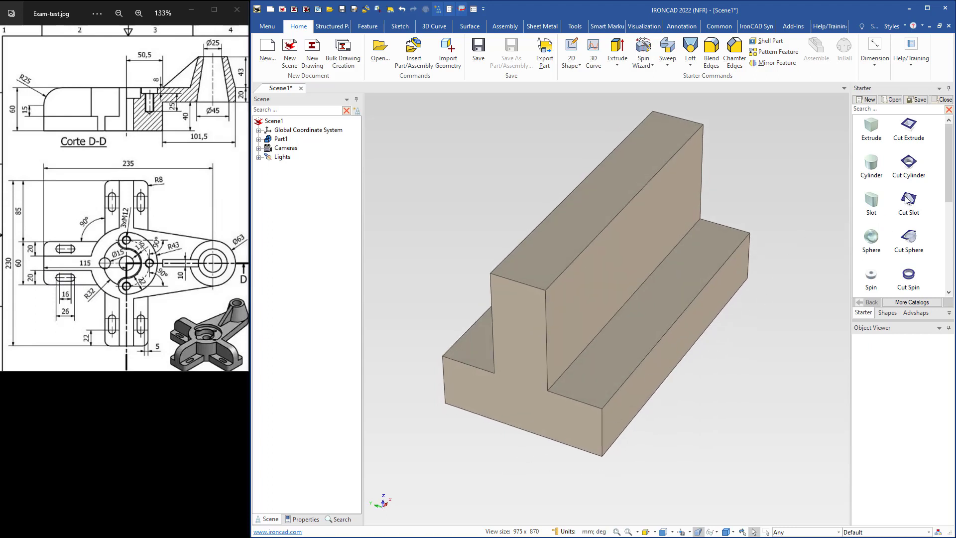
pyautogui.moveTo(912, 201); pyautogui.dragTo(652, 309)
pyautogui.moveTo(704, 367); pyautogui.dragTo(690, 388, button='middle')
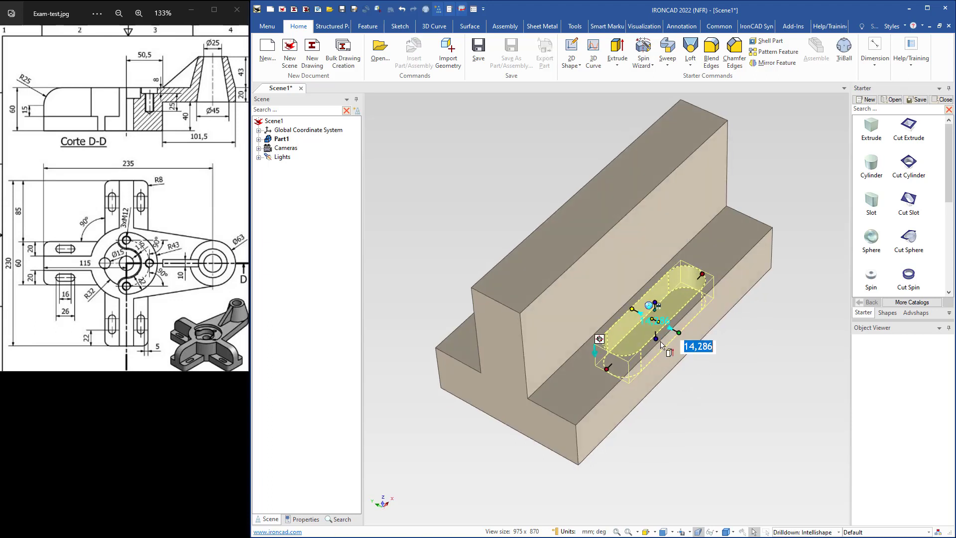
pyautogui.moveTo(656, 338); pyautogui.dragTo(666, 373)
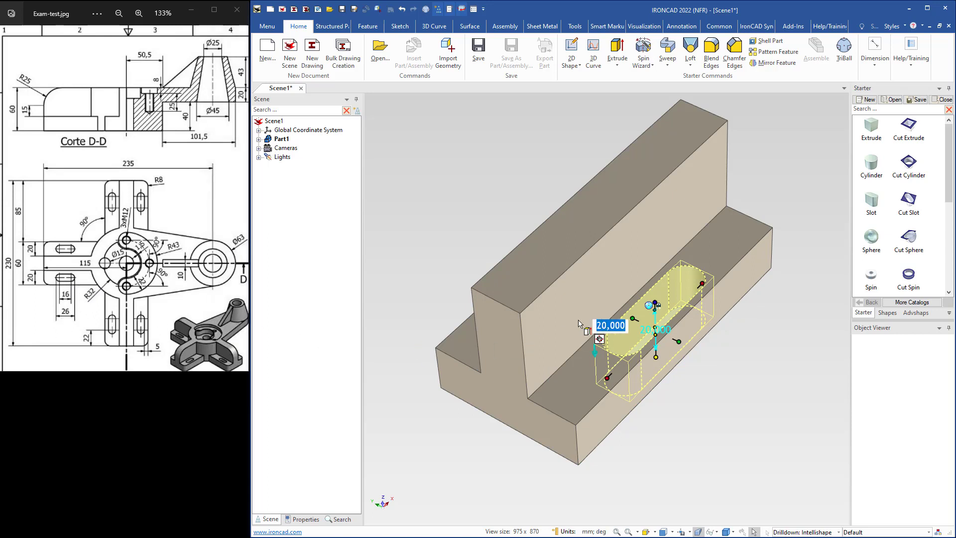
# Shorten the slot cut along the ledge and set its width to 10 mm.
pyautogui.click(701, 283)
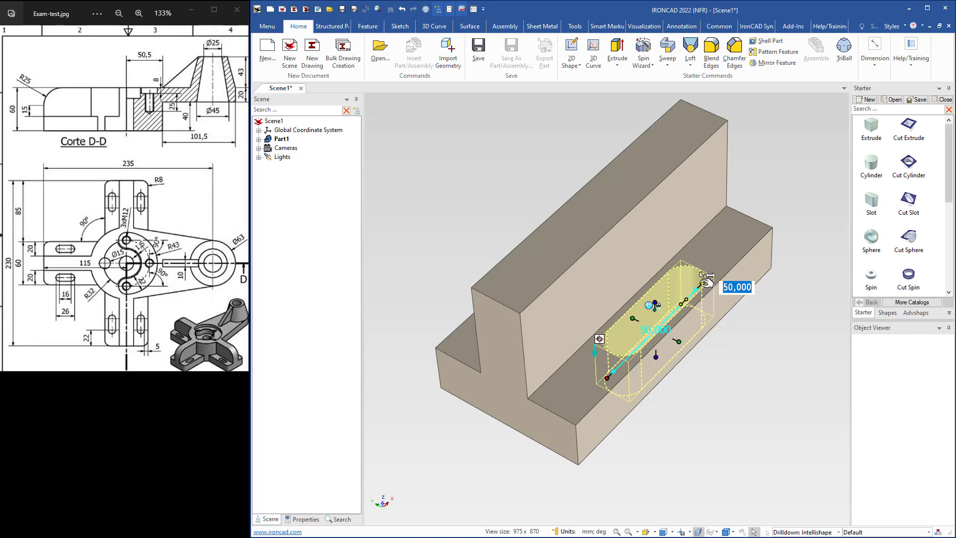
pyautogui.moveTo(706, 283); pyautogui.dragTo(662, 277)
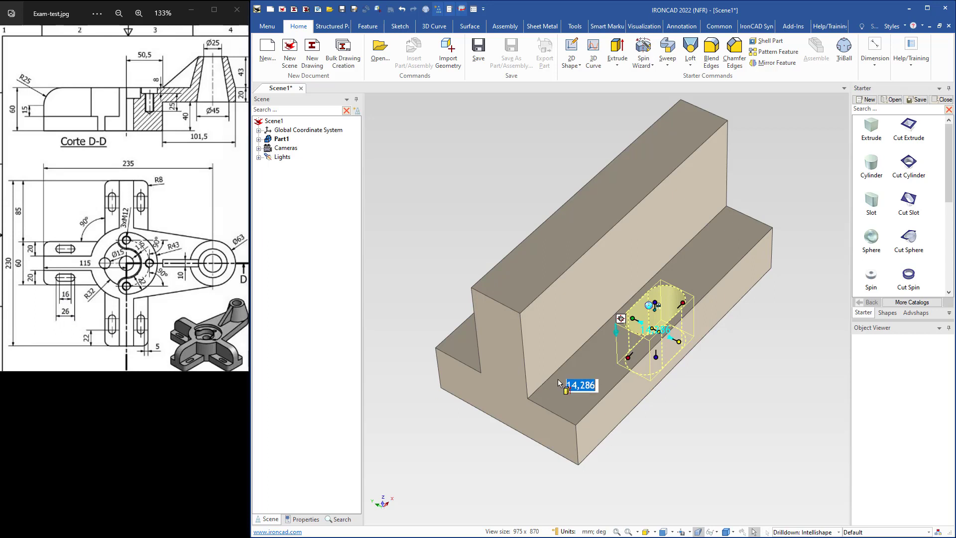
pyautogui.write('10')
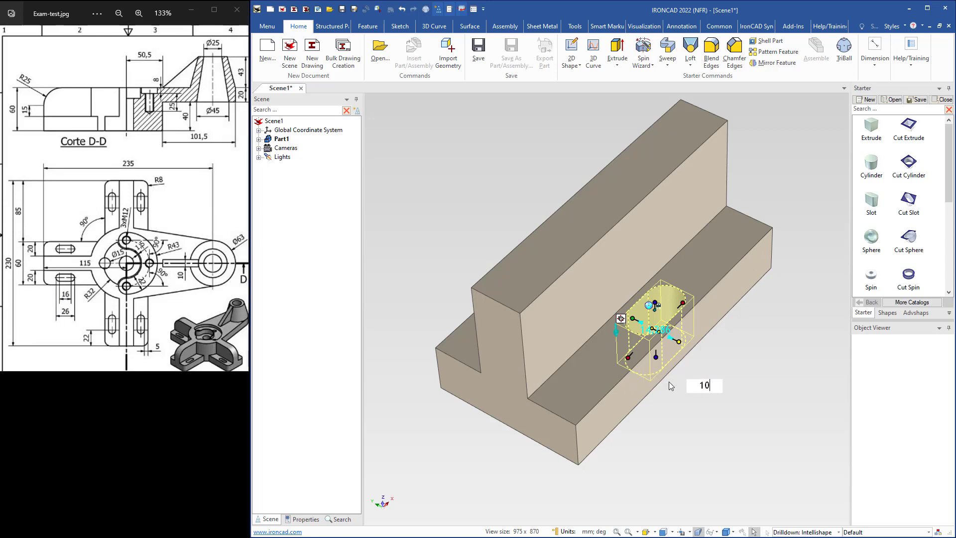
pyautogui.press('Tab')
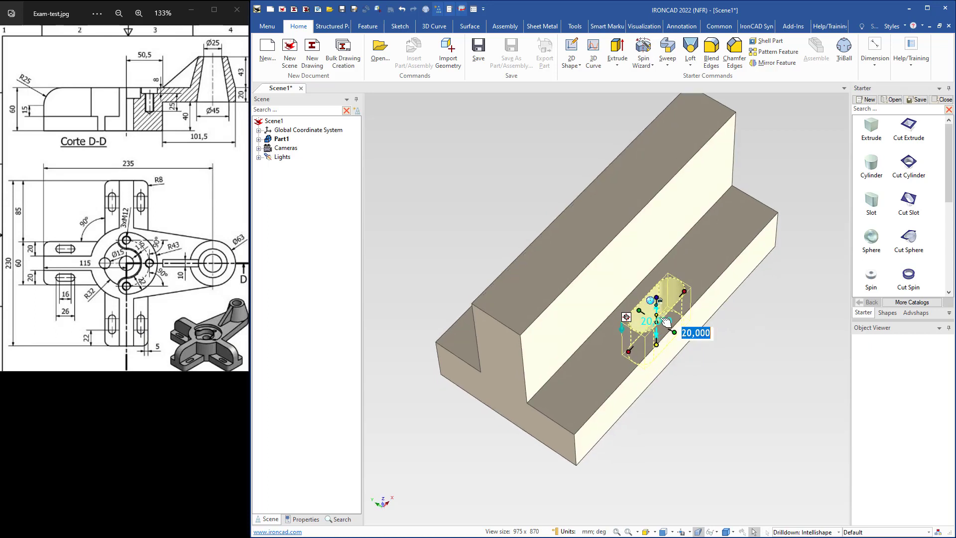
# Check the slot cut's distance from the ledge's outer side face using the TriBall.
pyautogui.press('F10')
pyautogui.scroll(3, 671, 326)
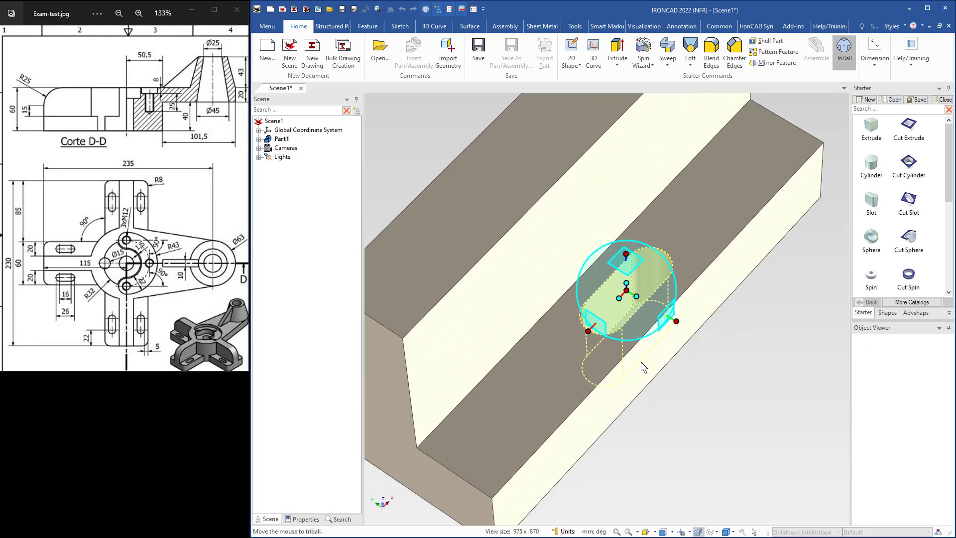
pyautogui.scroll(2, 640, 362)
pyautogui.moveTo(606, 360)
pyautogui.mouseDown(button='middle')
pyautogui.moveTo(632, 353)
pyautogui.moveTo(612, 352)
pyautogui.mouseUp(button='middle')
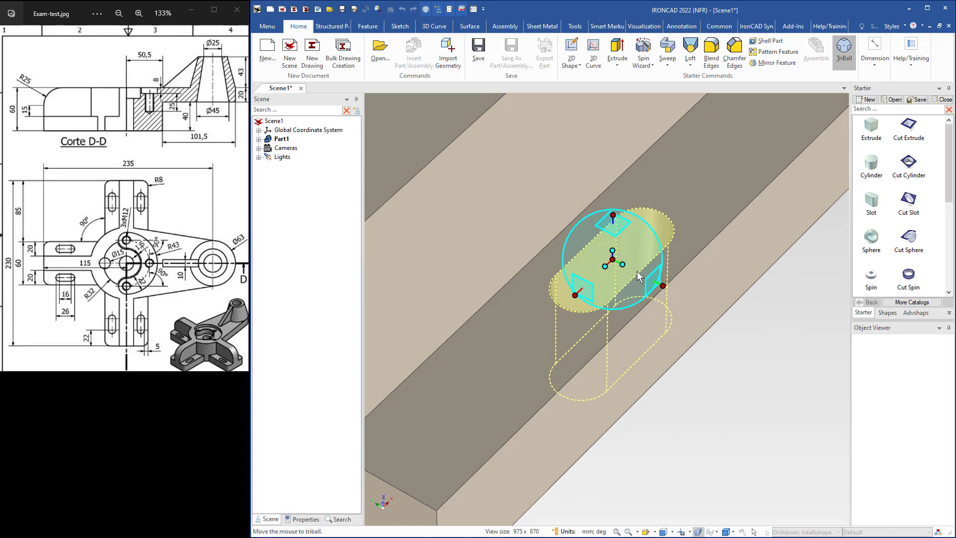
pyautogui.rightClick(665, 287)
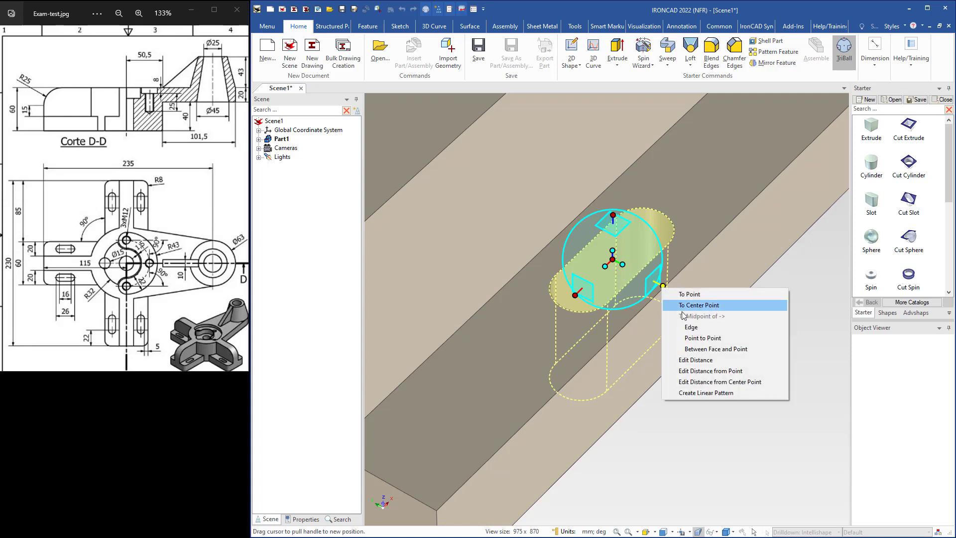
pyautogui.click(702, 372)
pyautogui.click(705, 285)
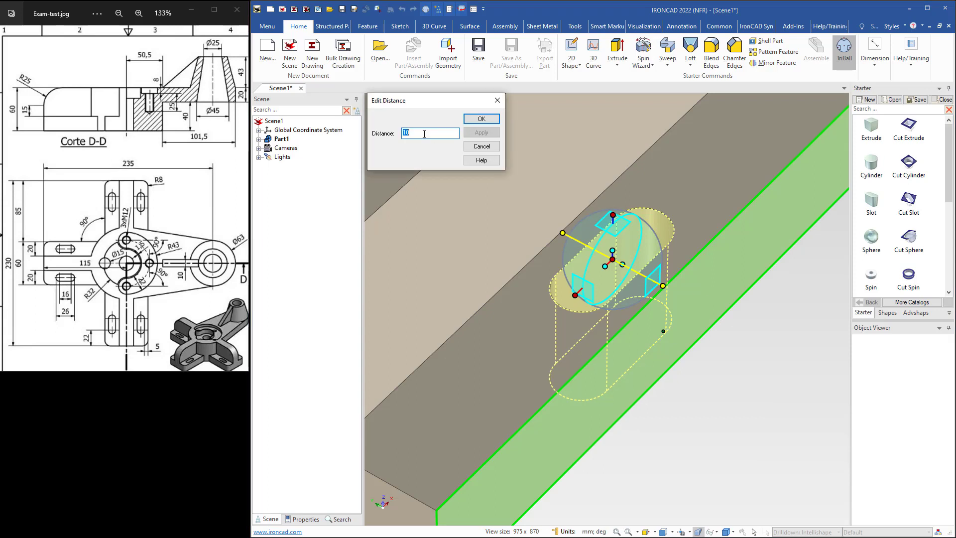
pyautogui.click(476, 147)
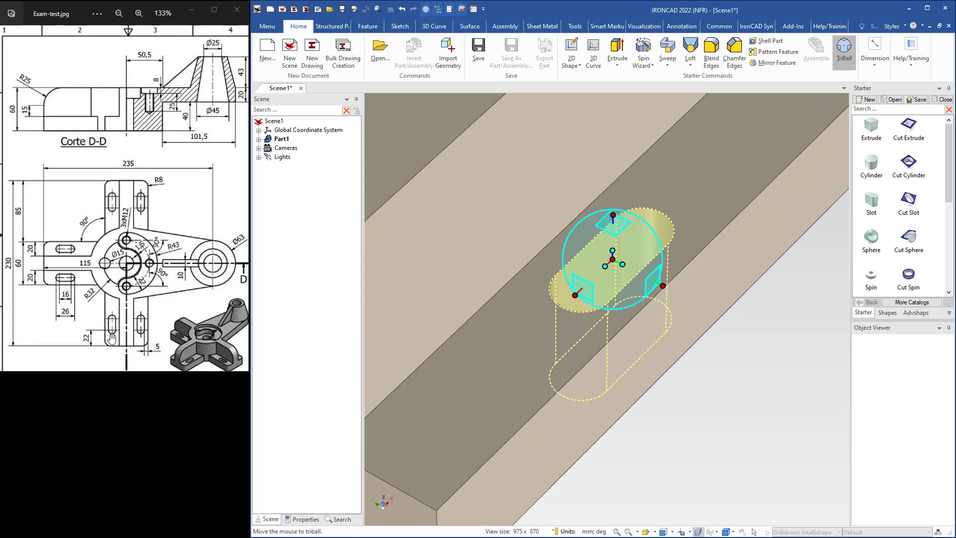
# Anchor the TriBall at the slot cut's outer arc centre and set its distance from the arm's end face to 22 mm.
pyautogui.rightClick(612, 259)
pyautogui.click(642, 319)
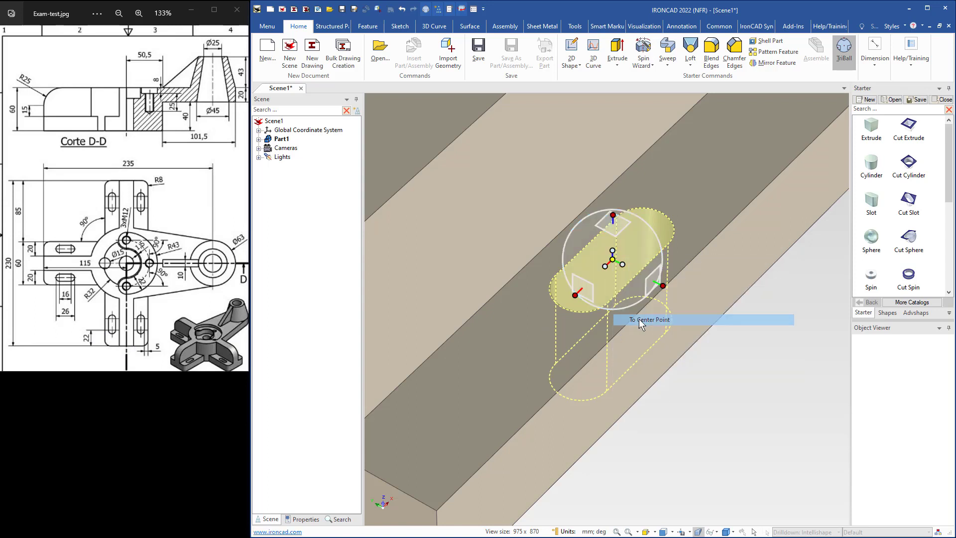
pyautogui.click(574, 310)
pyautogui.scroll(-5, 520, 386)
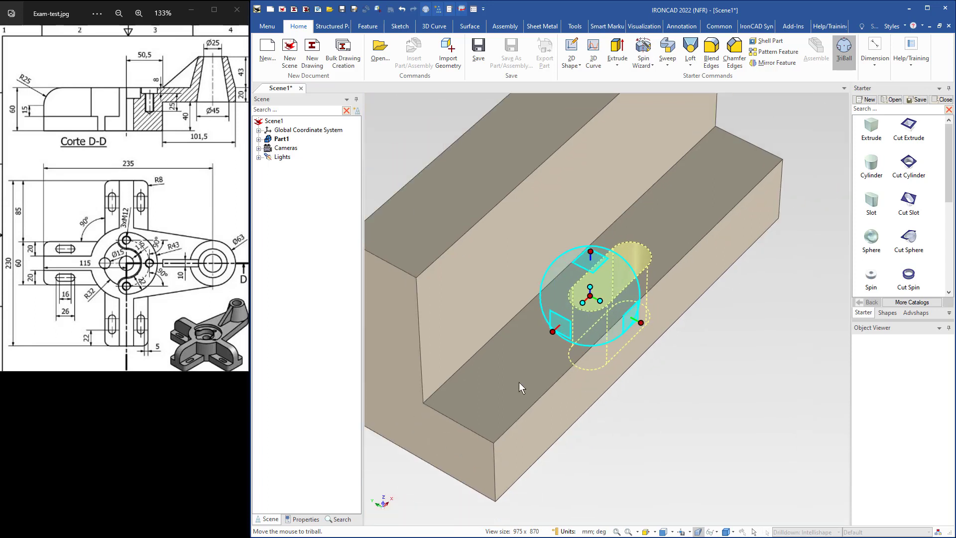
pyautogui.rightClick(556, 335)
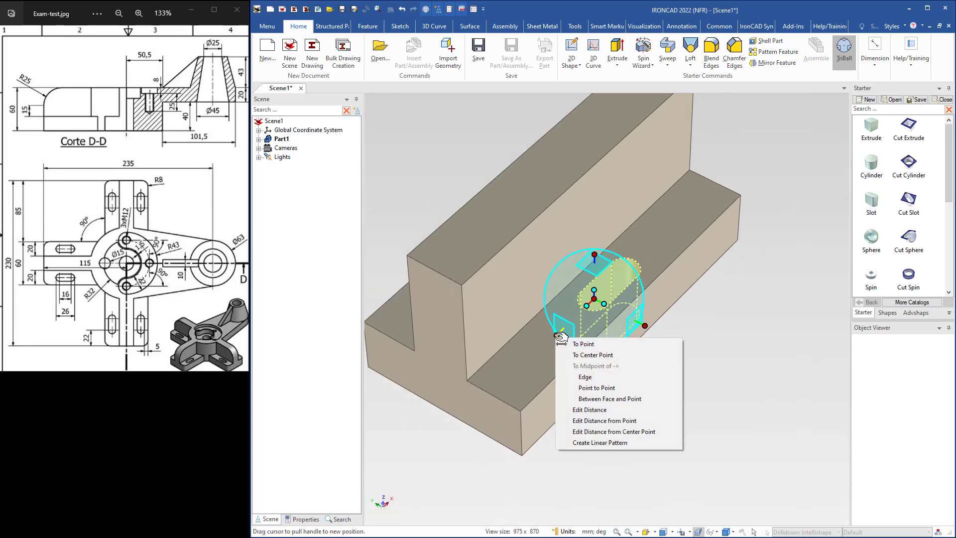
pyautogui.click(585, 421)
pyautogui.click(490, 415)
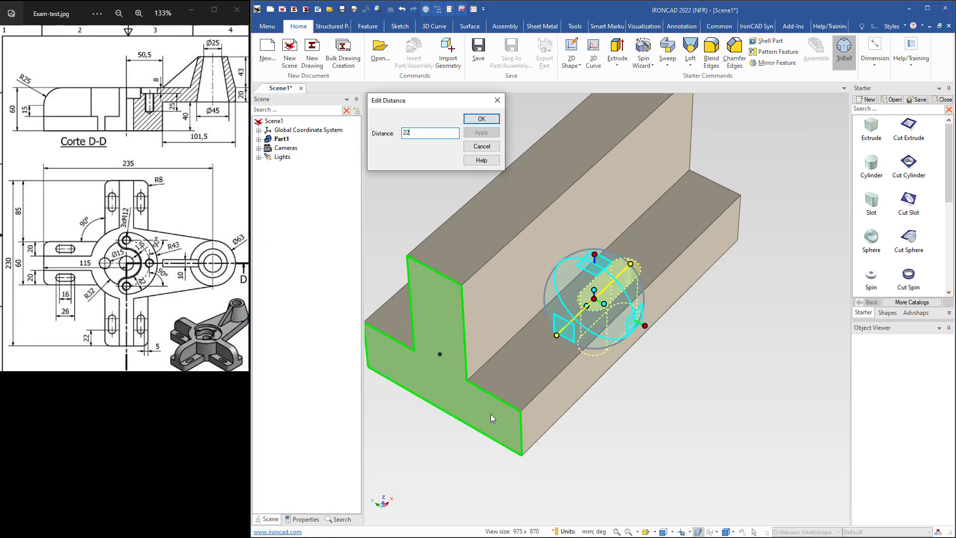
pyautogui.press('Return')
# Mirror the slot cut as a linked copy onto the opposite ledge, with the TriBall at the midpoint of the bottom end edge.
pyautogui.moveTo(602, 443); pyautogui.dragTo(641, 340, button='middle')
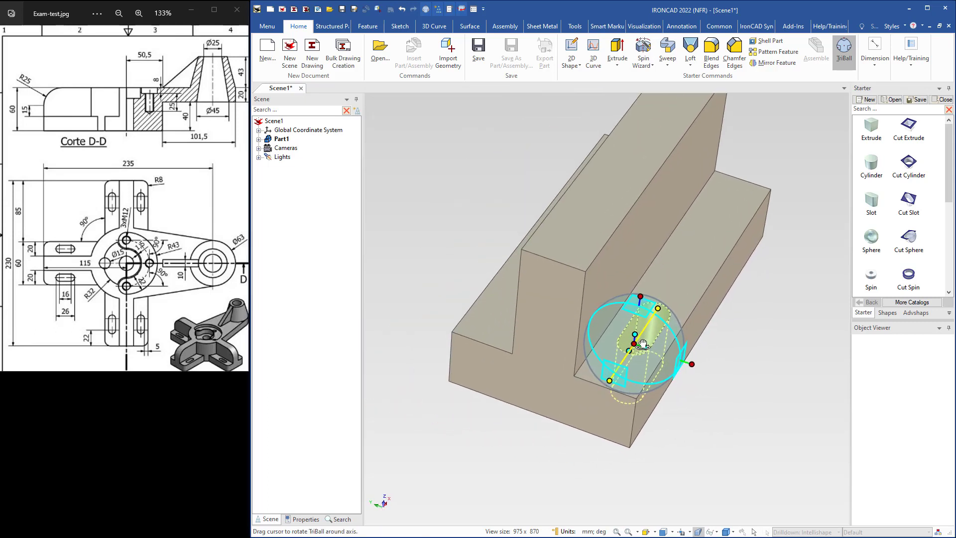
pyautogui.moveTo(589, 358); pyautogui.dragTo(585, 359, button='middle')
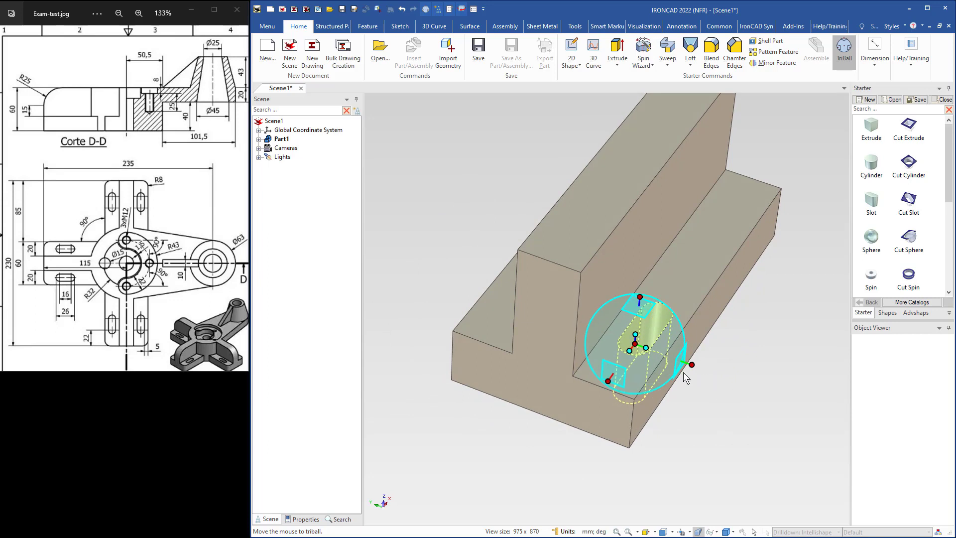
pyautogui.rightClick(636, 345)
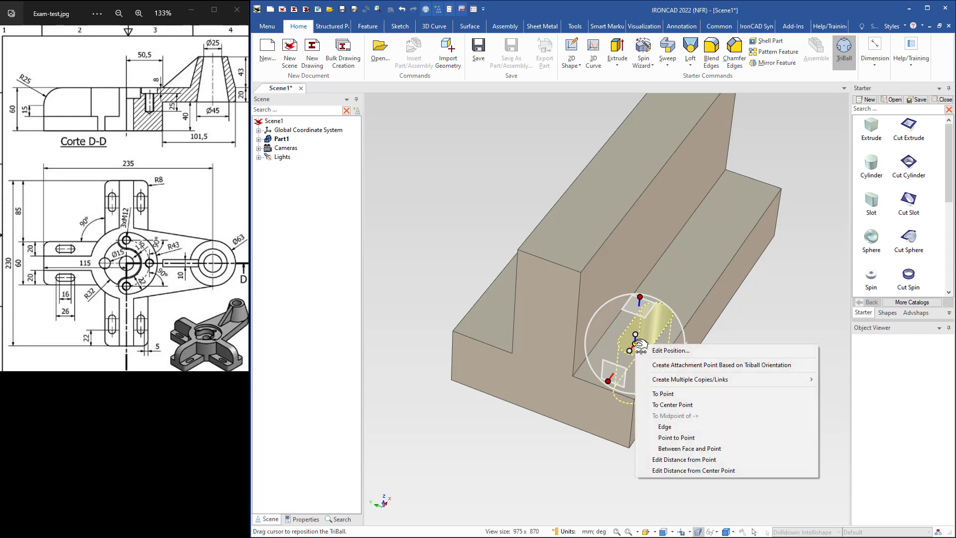
pyautogui.click(665, 427)
pyautogui.click(568, 424)
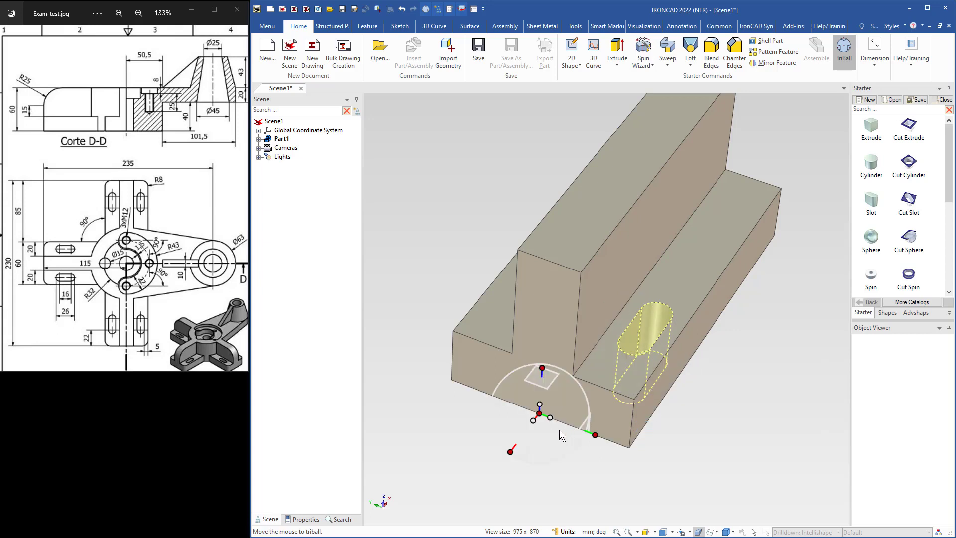
pyautogui.rightClick(550, 417)
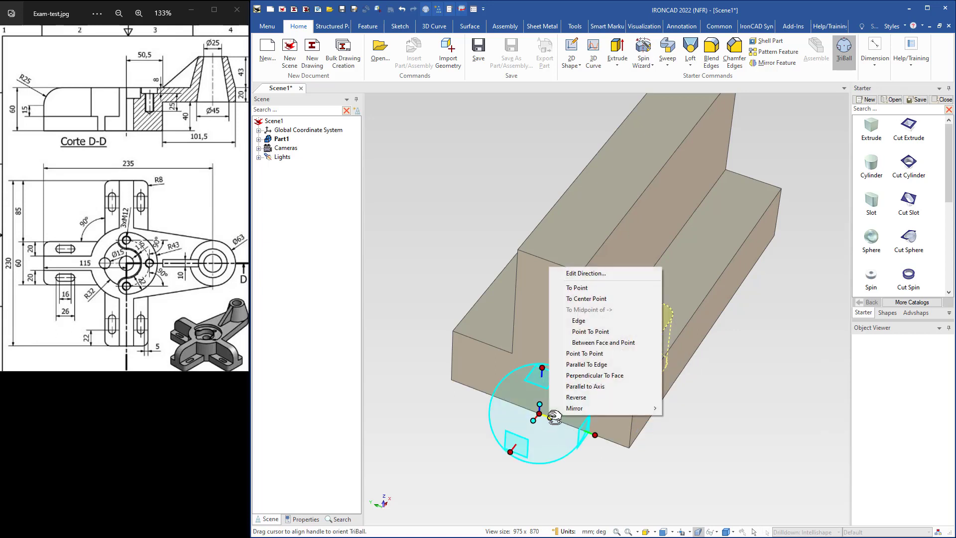
pyautogui.moveTo(633, 409)
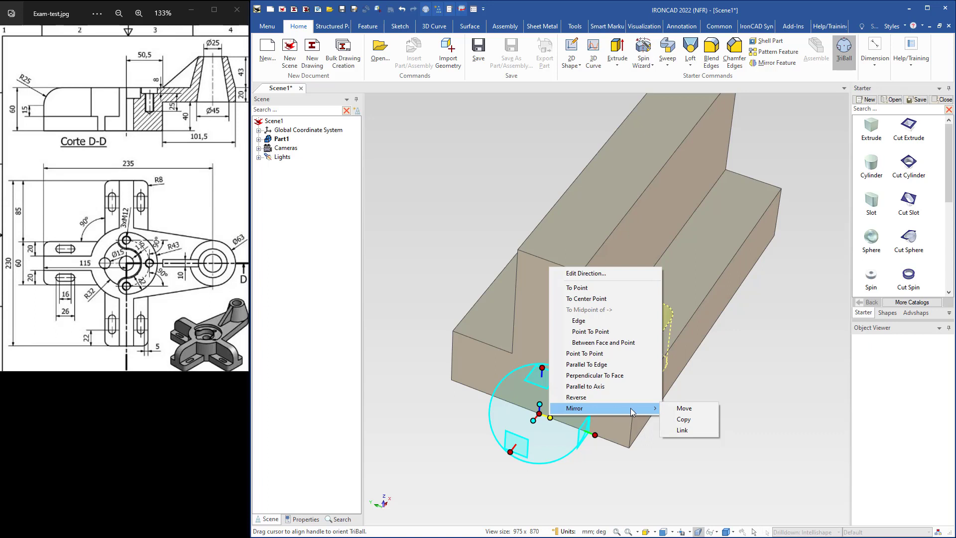
pyautogui.click(681, 430)
pyautogui.press('F10')
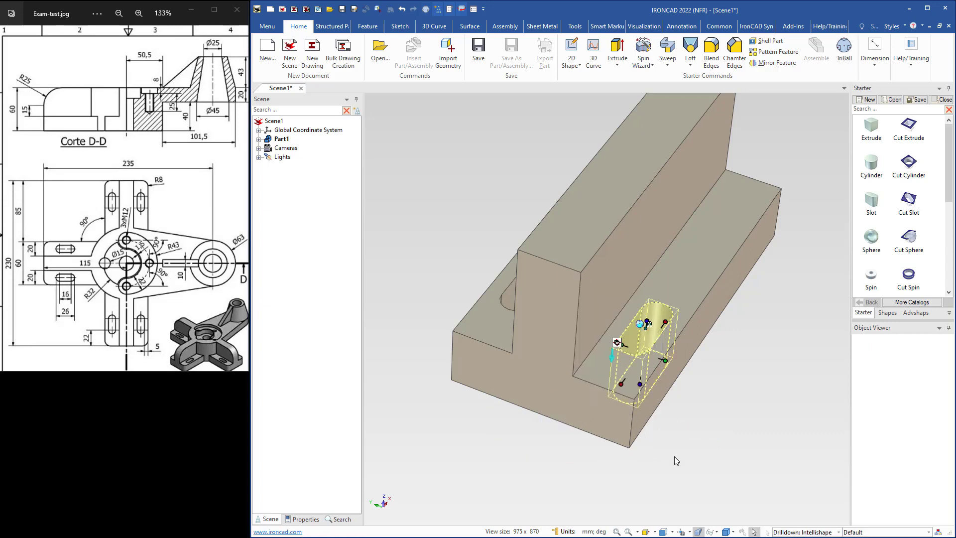
pyautogui.click(668, 460)
# Start a constant edge blend on the raised rib's upper end edge with a 25 mm radius.
pyautogui.moveTo(505, 354); pyautogui.dragTo(480, 335, button='middle')
pyautogui.scroll(-2, 523, 361)
pyautogui.keyDown('shift'); pyautogui.moveTo(597, 394); pyautogui.dragTo(523, 299, button='middle'); pyautogui.keyUp('shift')
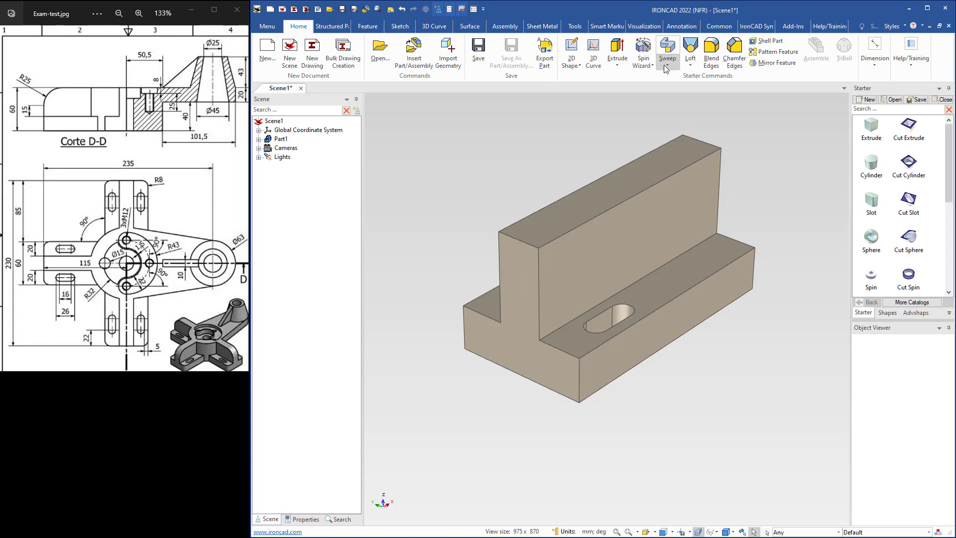
pyautogui.click(711, 52)
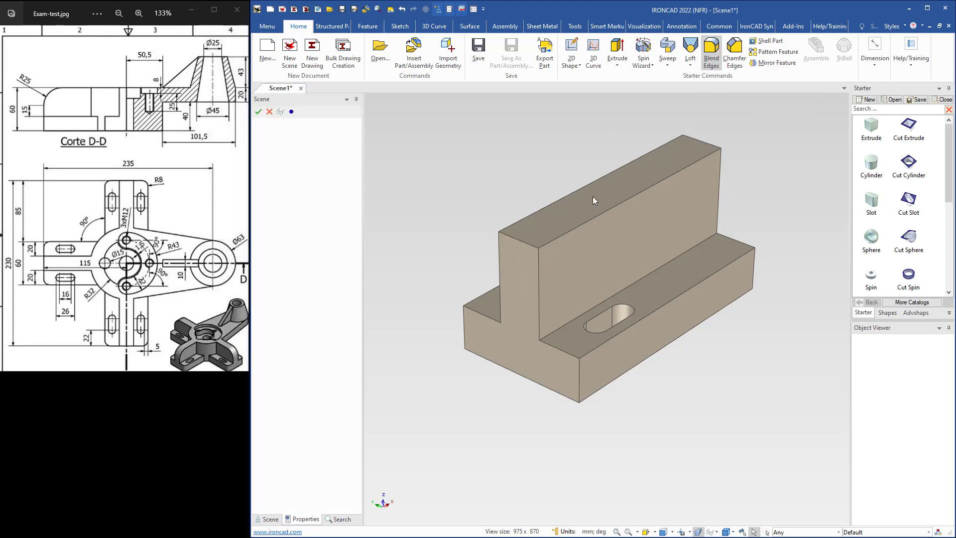
pyautogui.click(520, 239)
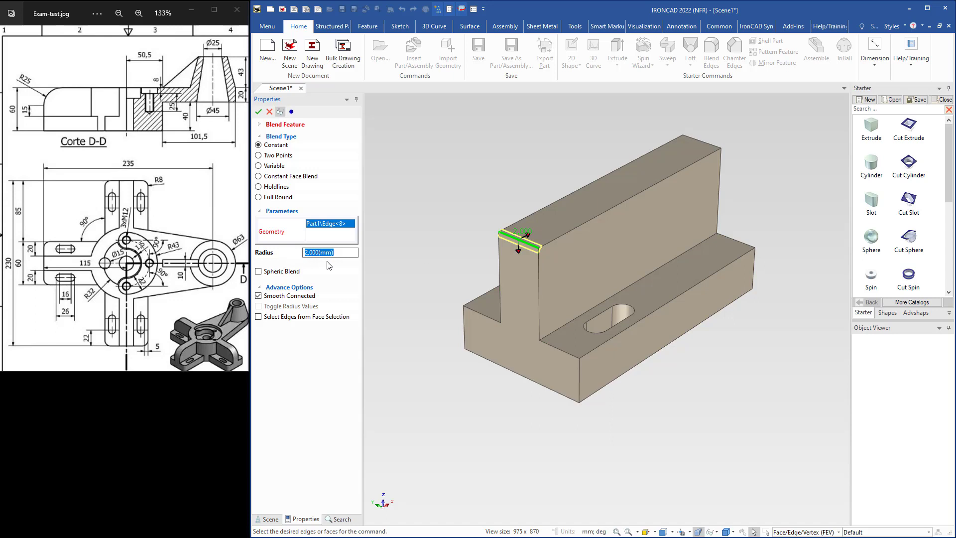
pyautogui.write('25')
pyautogui.press('Return')
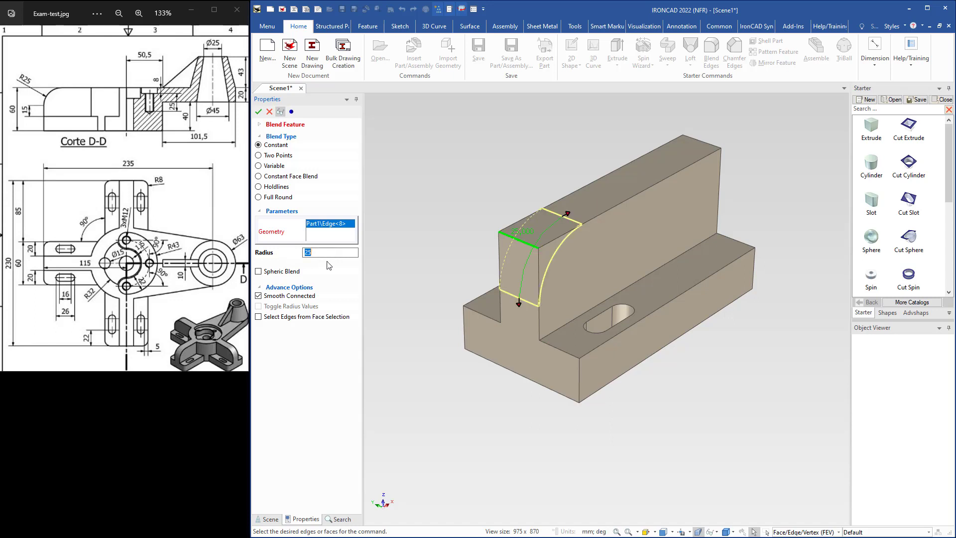
# Add the base's two vertical corner edges at the same end with an 8 mm radius and apply the blends.
pyautogui.click(579, 383)
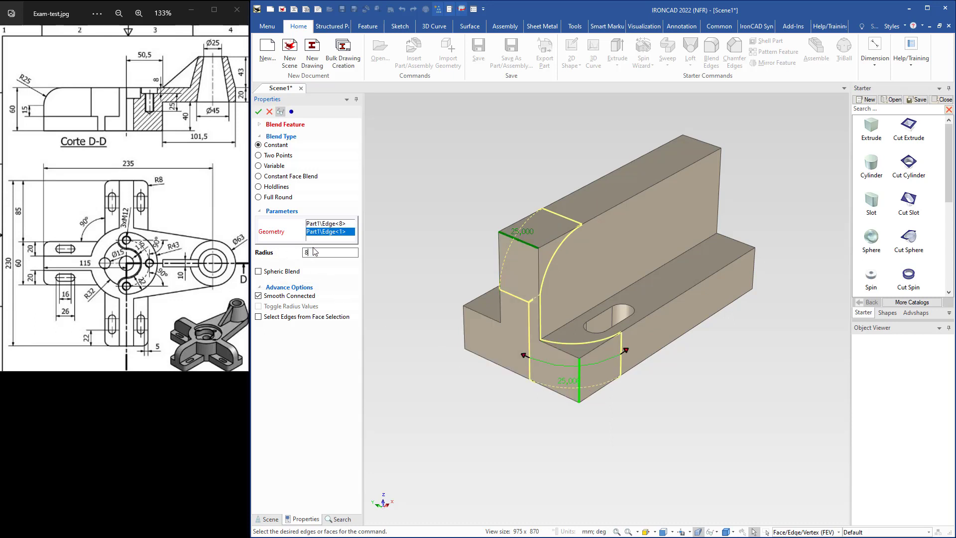
pyautogui.press('Return')
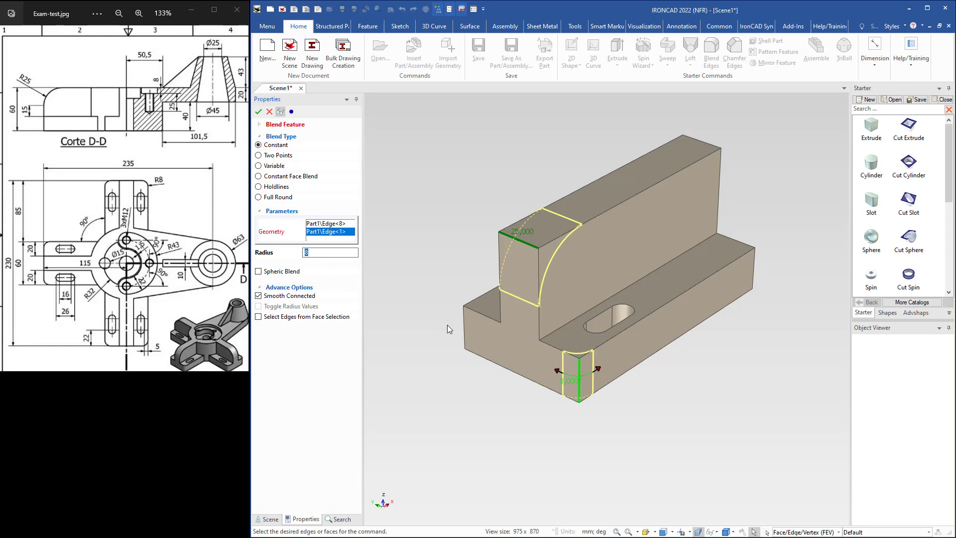
pyautogui.click(466, 338)
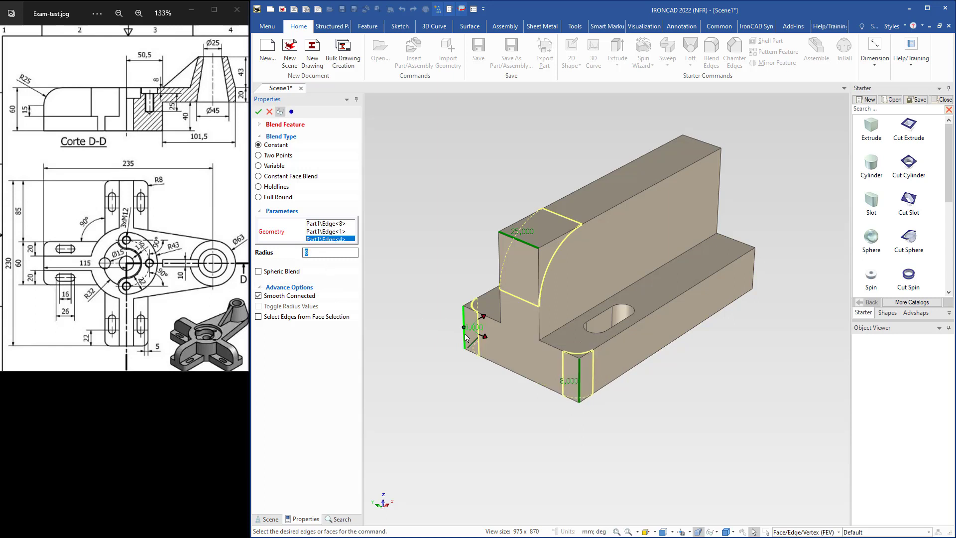
pyautogui.press('Return')
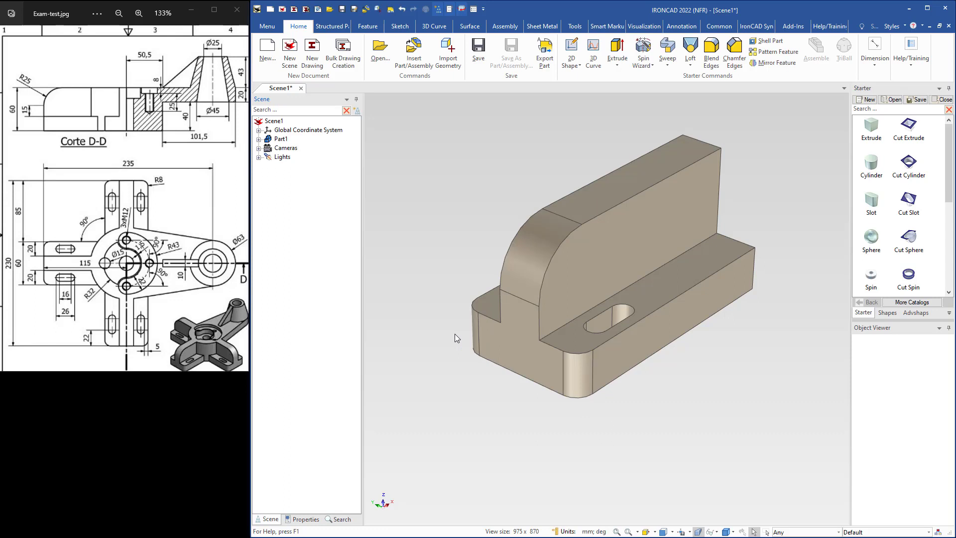
# Select the whole arm part and move its TriBall to the midpoint of the bottom edge on the unrounded end.
pyautogui.moveTo(484, 357); pyautogui.dragTo(582, 320, button='middle')
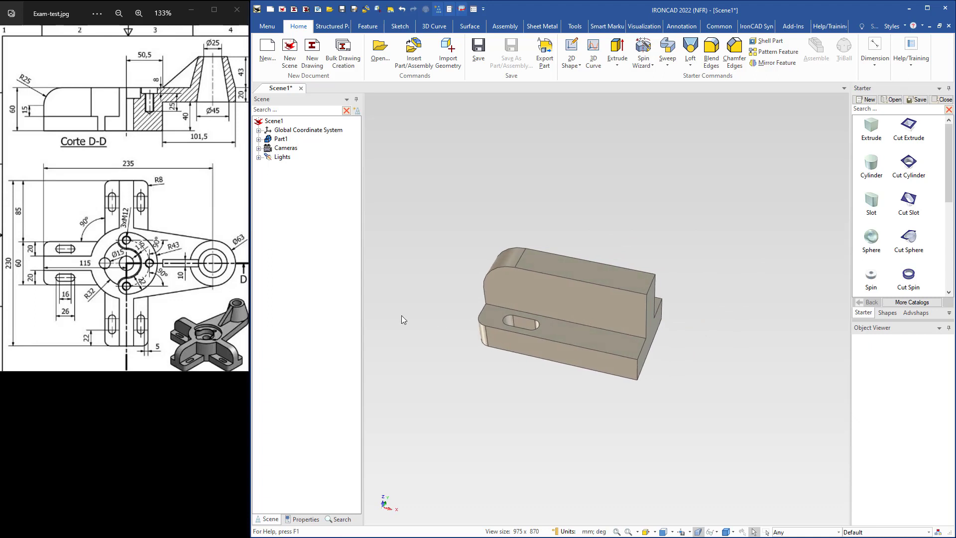
pyautogui.moveTo(470, 364); pyautogui.dragTo(466, 356, button='middle')
pyautogui.click(588, 318)
pyautogui.click(529, 315)
pyautogui.moveTo(548, 321); pyautogui.dragTo(633, 373, button='middle')
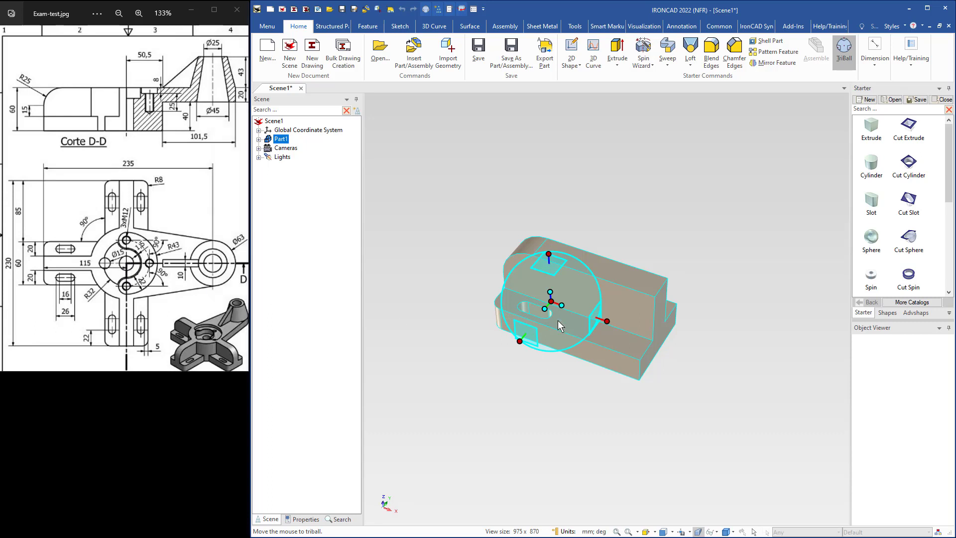
pyautogui.rightClick(556, 302)
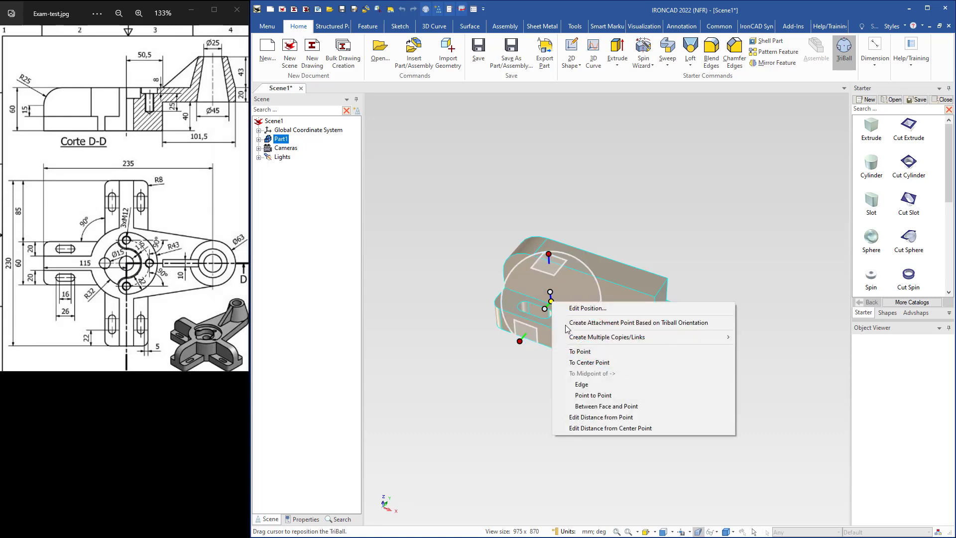
pyautogui.click(637, 385)
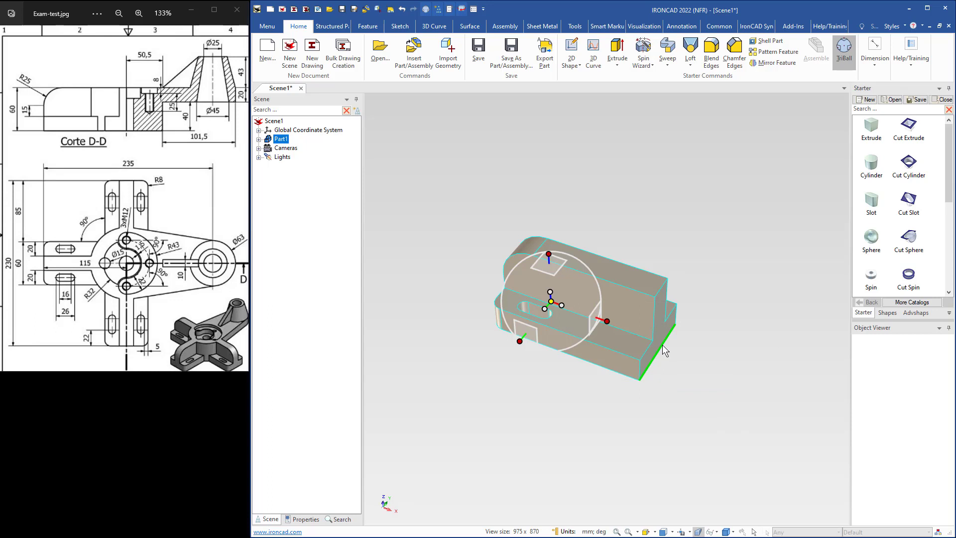
pyautogui.moveTo(660, 421)
pyautogui.mouseDown(button='middle')
pyautogui.moveTo(581, 442)
pyautogui.moveTo(640, 437)
pyautogui.moveTo(650, 415)
pyautogui.mouseUp(button='middle')
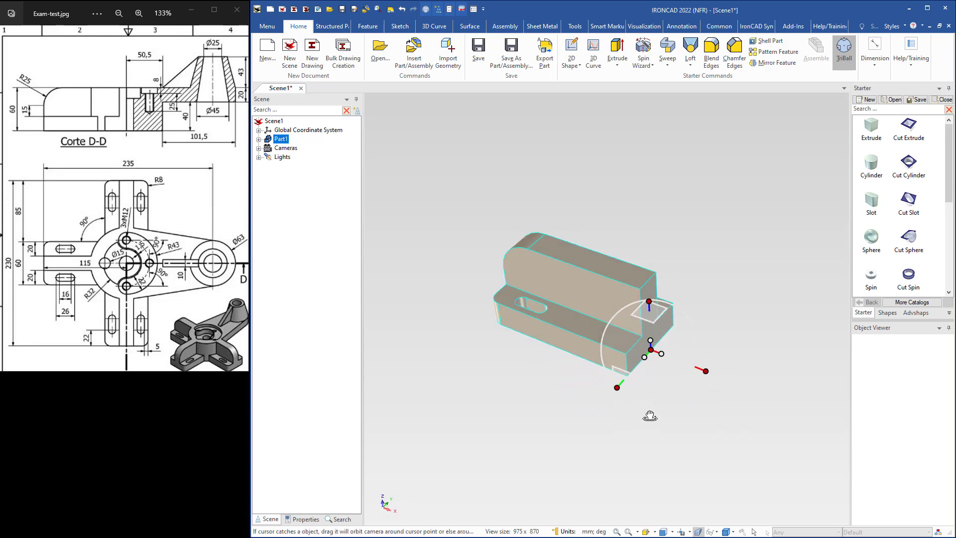
# Create one copy of the arm rotated 90° about the TriBall's vertical axis.
pyautogui.click(652, 302)
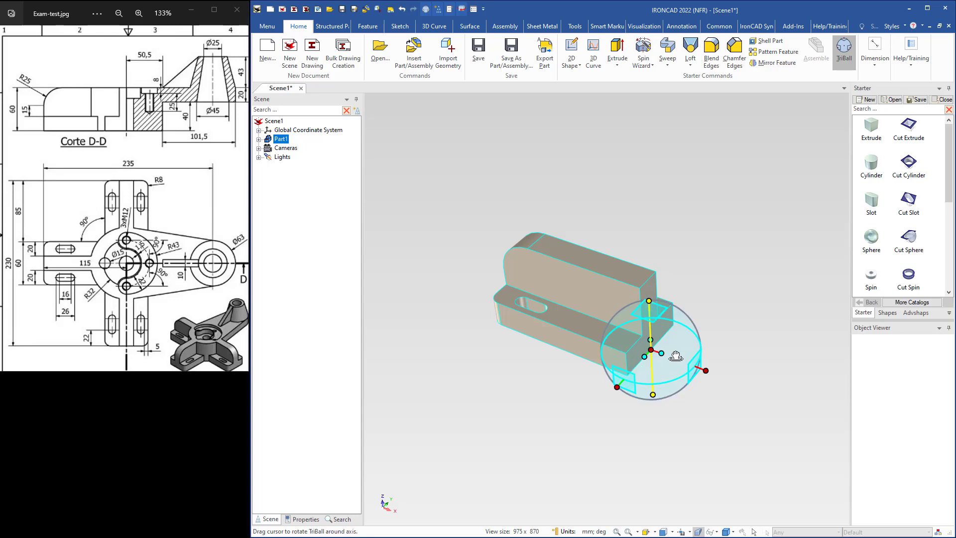
pyautogui.moveTo(682, 351); pyautogui.dragTo(625, 378)
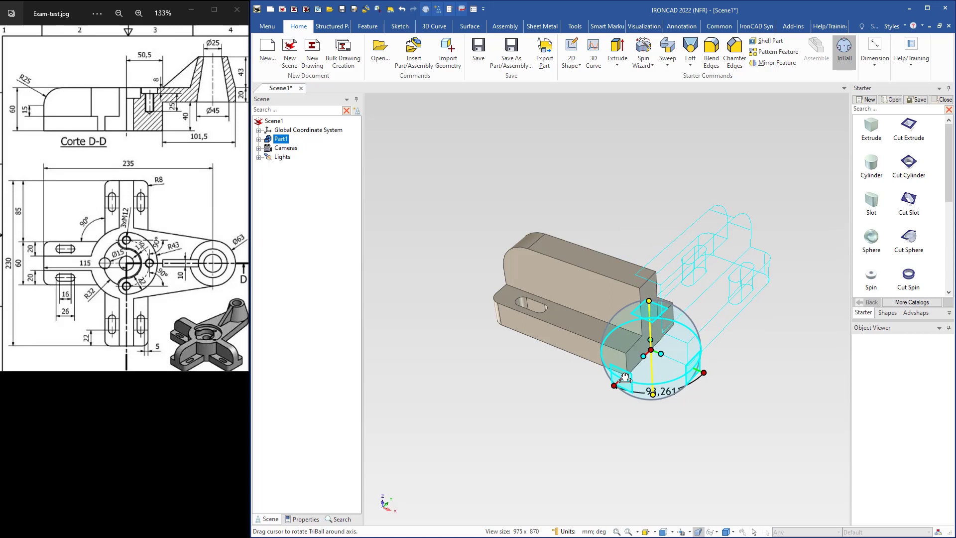
pyautogui.moveTo(625, 379); pyautogui.dragTo(624, 379, button='right')
pyautogui.click(647, 390)
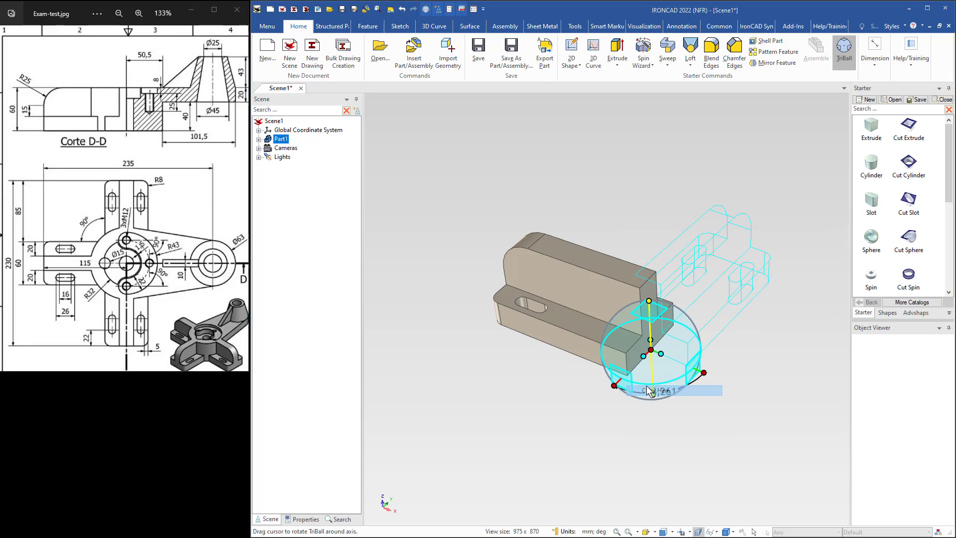
pyautogui.moveTo(427, 146); pyautogui.dragTo(393, 145)
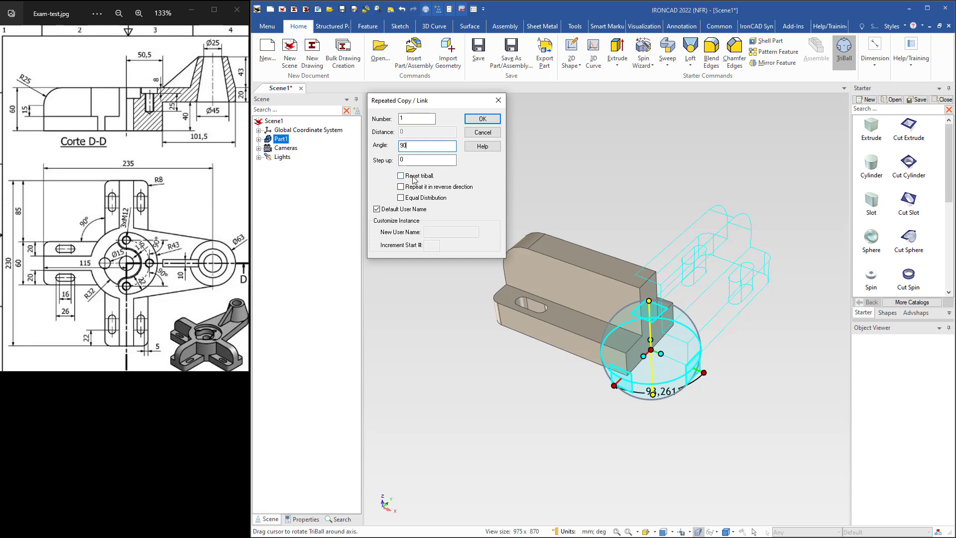
pyautogui.write('90')
pyautogui.click(482, 118)
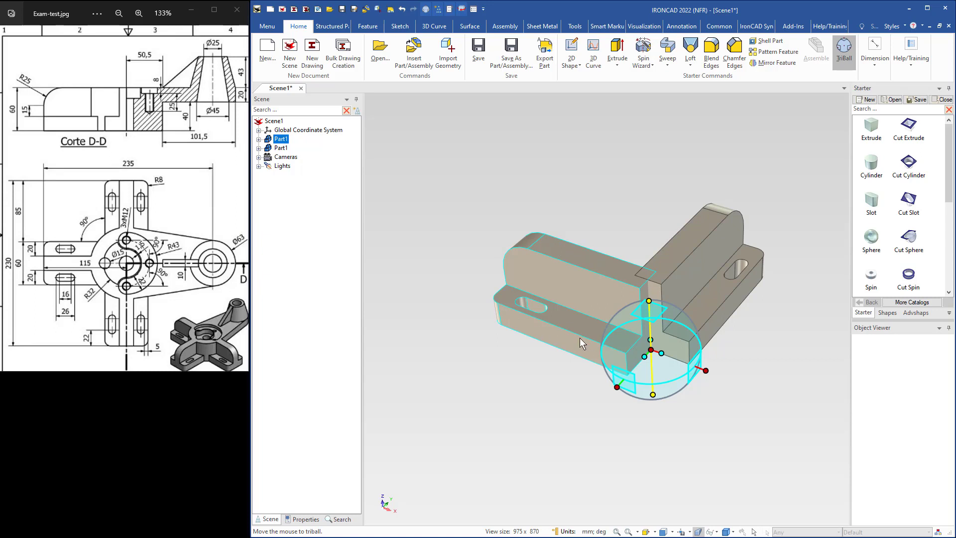
# Create one more copy of the original arm, rotated 90° in the opposite direction about the same vertical axis.
pyautogui.moveTo(616, 341); pyautogui.dragTo(661, 368)
pyautogui.moveTo(661, 368); pyautogui.dragTo(661, 368, button='right')
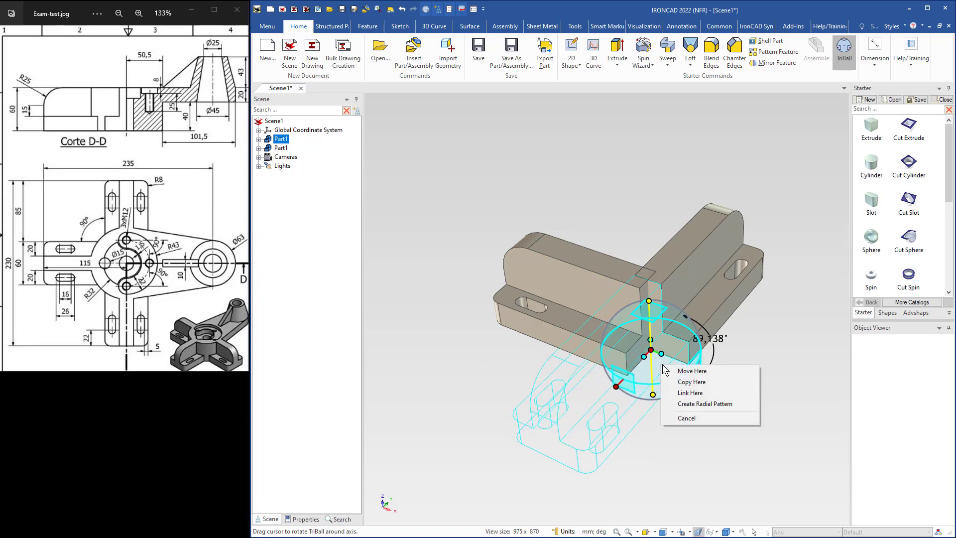
pyautogui.click(691, 382)
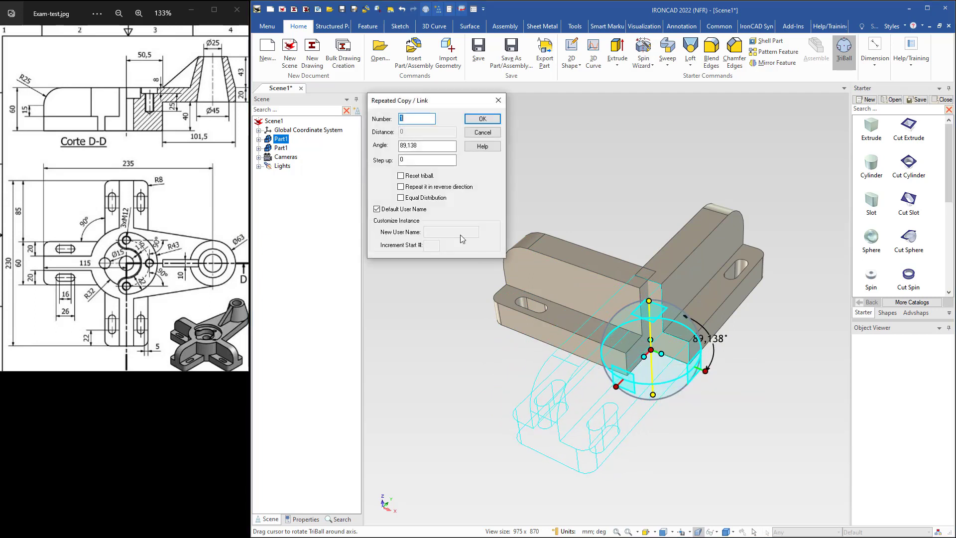
pyautogui.press('Tab')
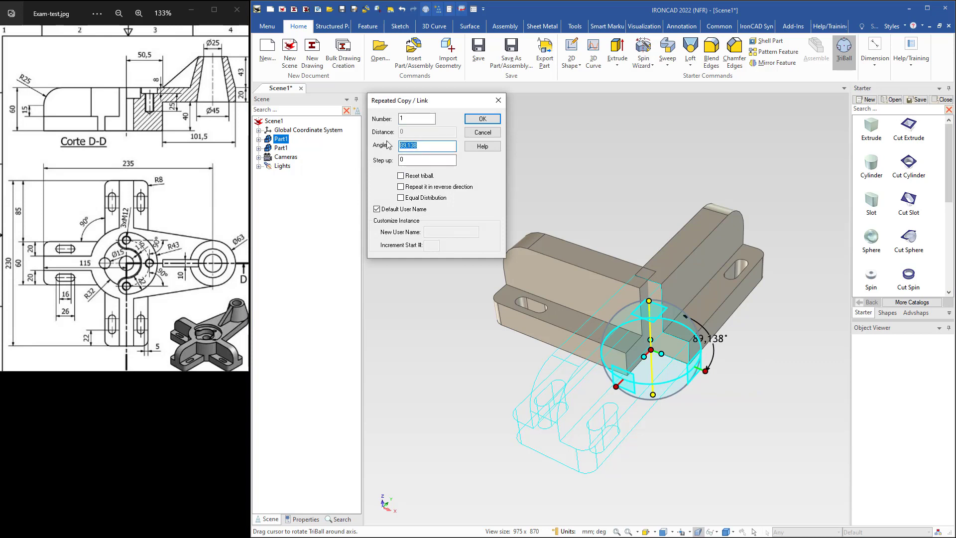
pyautogui.write('90')
pyautogui.click(481, 120)
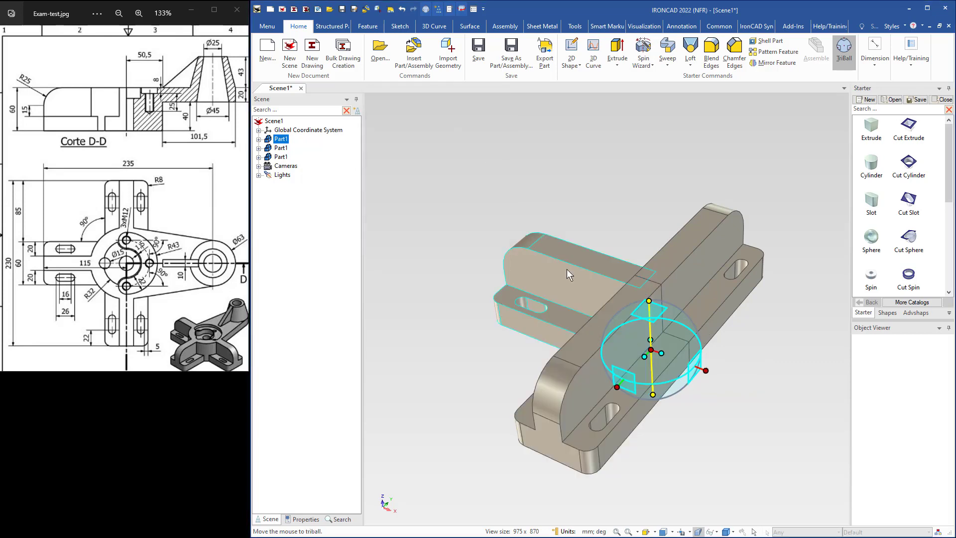
pyautogui.press('F10')
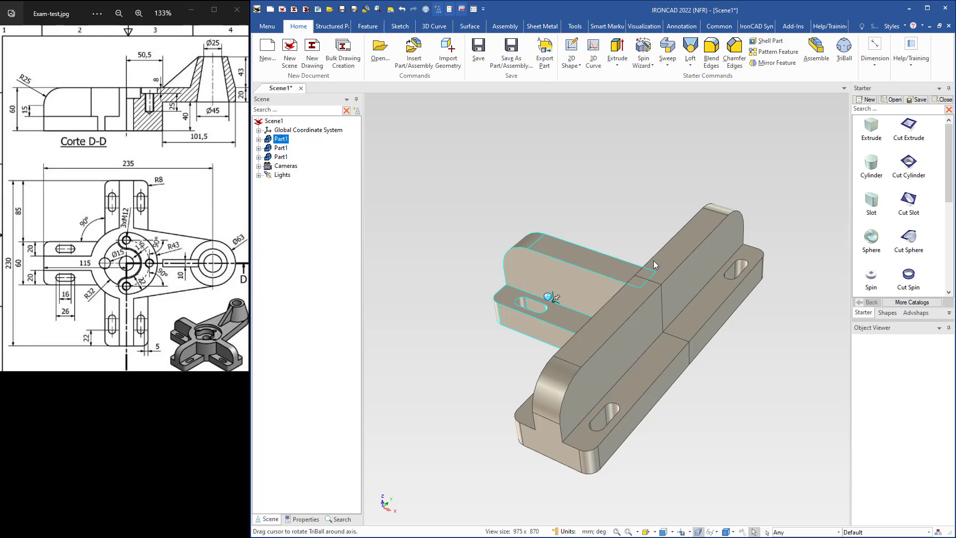
# Combine the original arm and its two rotated copies into one part with a Boolean union.
pyautogui.keyDown('shift'); pyautogui.click(683, 249); pyautogui.keyUp('shift')
pyautogui.keyDown('shift'); pyautogui.click(617, 318); pyautogui.keyUp('shift')
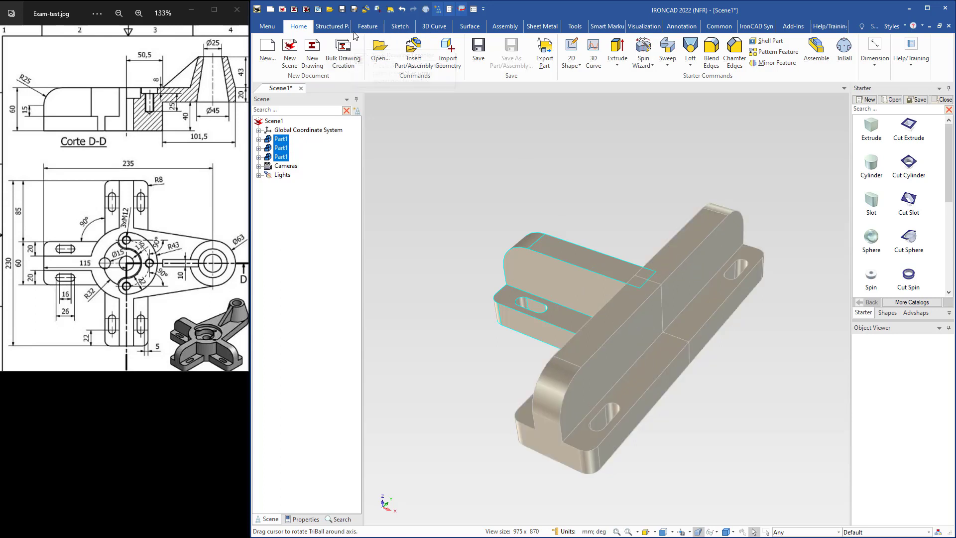
pyautogui.click(367, 27)
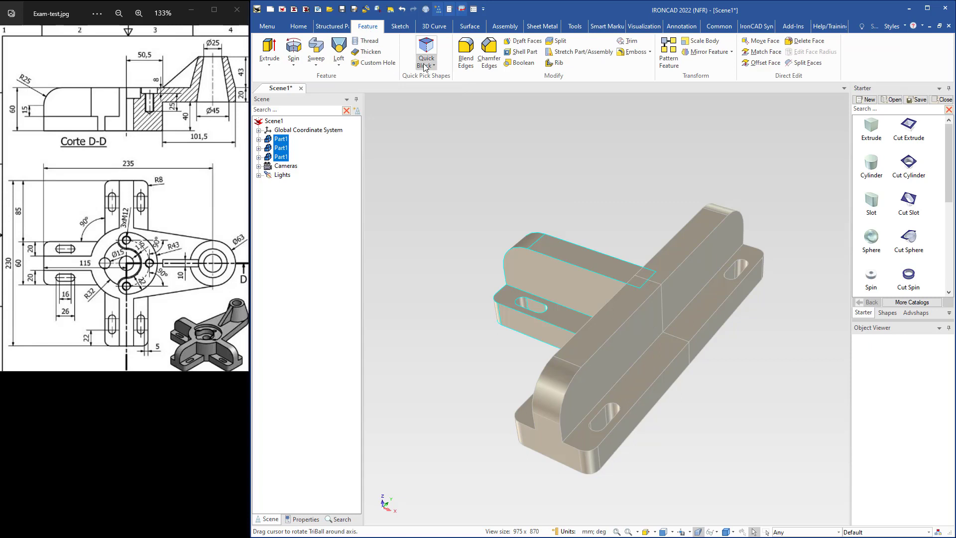
pyautogui.click(519, 63)
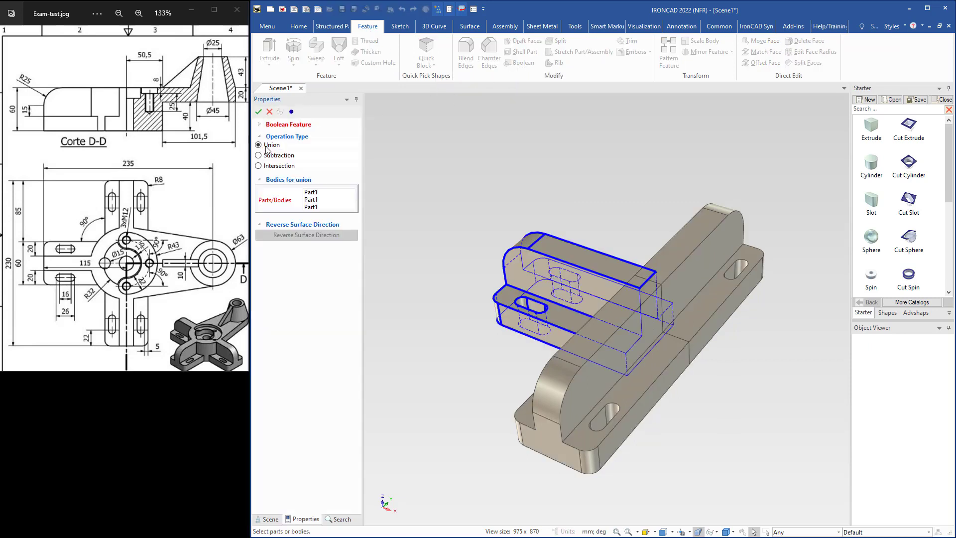
pyautogui.click(258, 111)
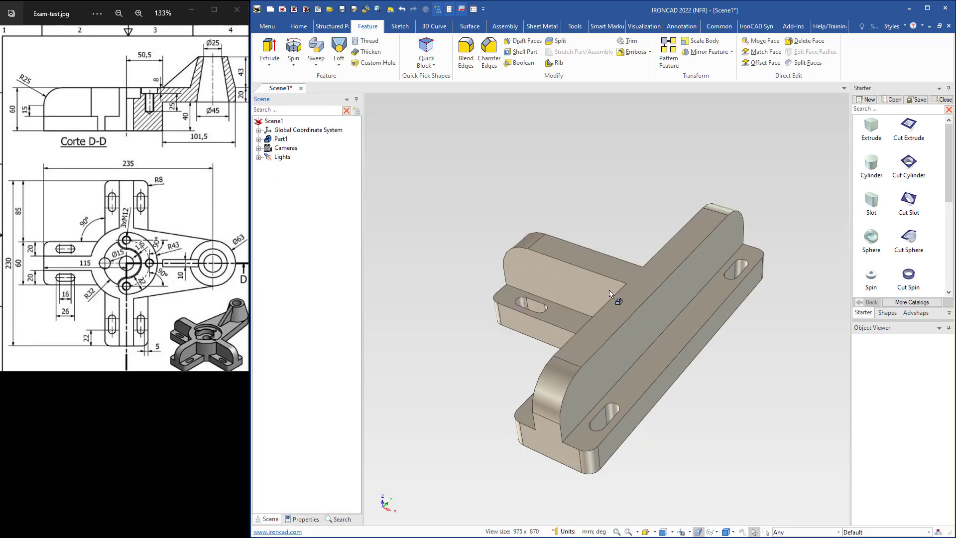
# Add a cylinder where the arms meet, spanning from their bottom to their top face, about 70.6 mm in diameter.
pyautogui.moveTo(676, 305); pyautogui.dragTo(709, 312, button='middle')
pyautogui.keyDown('shift'); pyautogui.moveTo(703, 344); pyautogui.dragTo(657, 335, button='middle'); pyautogui.keyUp('shift')
pyautogui.moveTo(581, 300)
pyautogui.mouseDown(button='middle')
pyautogui.moveTo(581, 284)
pyautogui.moveTo(578, 294)
pyautogui.mouseUp(button='middle')
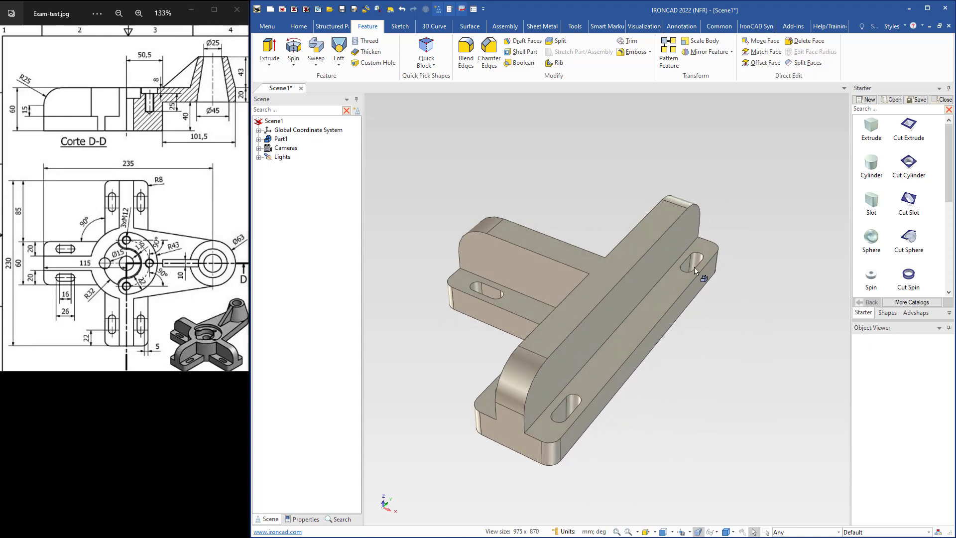
pyautogui.moveTo(870, 168); pyautogui.dragTo(578, 259)
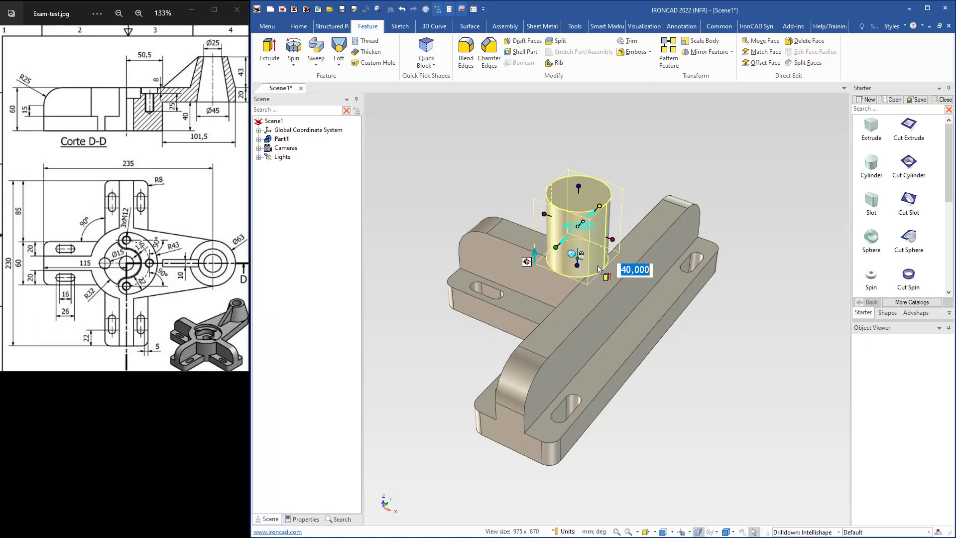
pyautogui.moveTo(580, 259); pyautogui.dragTo(646, 355)
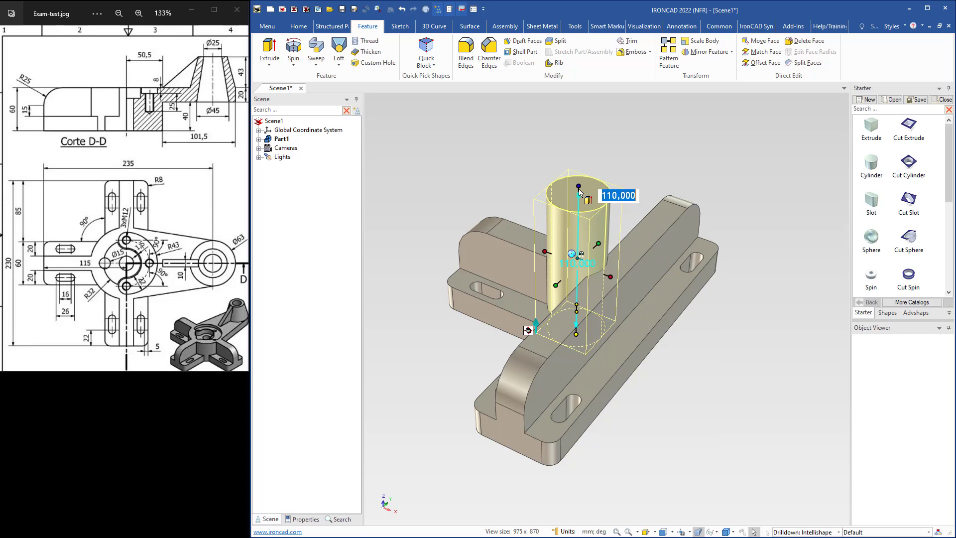
pyautogui.moveTo(584, 185); pyautogui.dragTo(623, 247)
pyautogui.moveTo(545, 280); pyautogui.dragTo(488, 287)
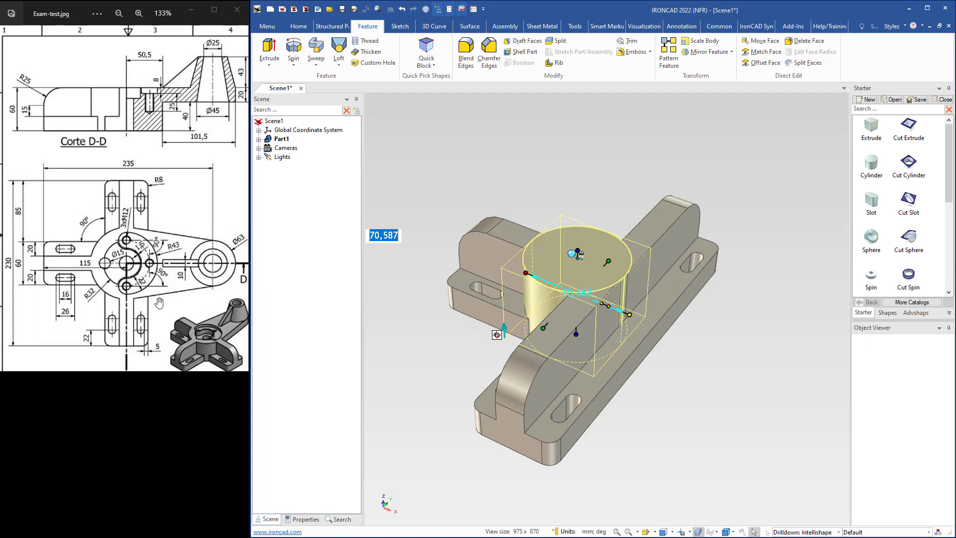
# Shift the hub cylinder along its TriBall axis to the midpoint of the crossbar's end edge, centring it across the crossbar.
pyautogui.moveTo(546, 313); pyautogui.dragTo(540, 317, button='middle')
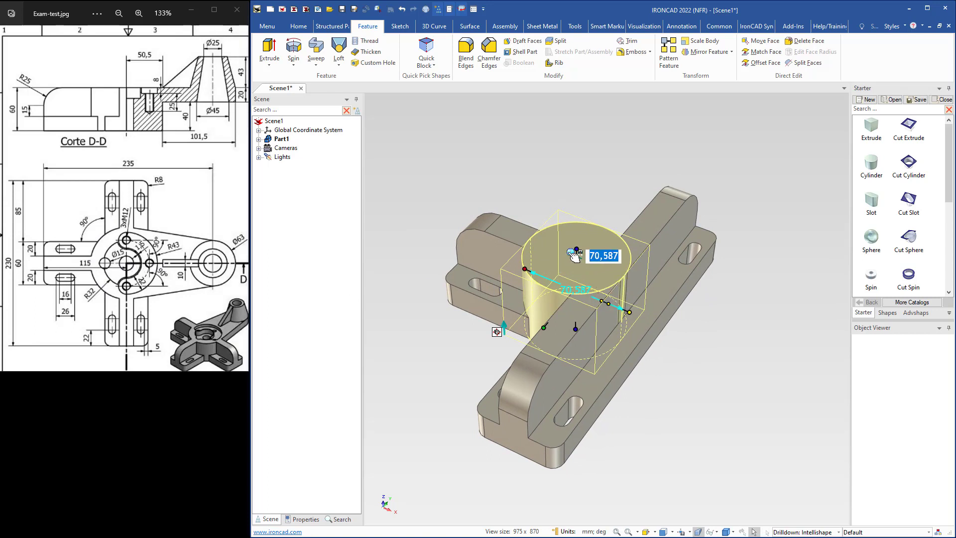
pyautogui.press('F10')
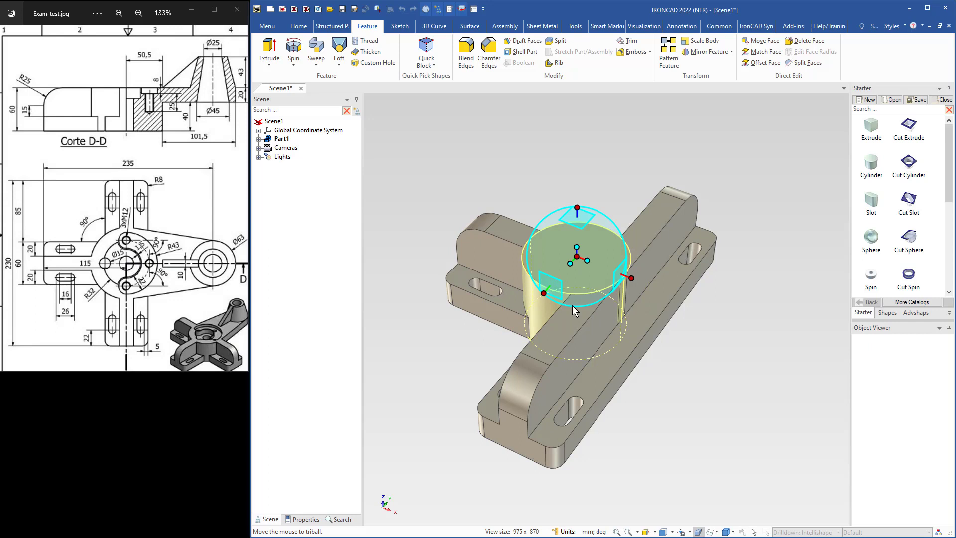
pyautogui.rightClick(631, 277)
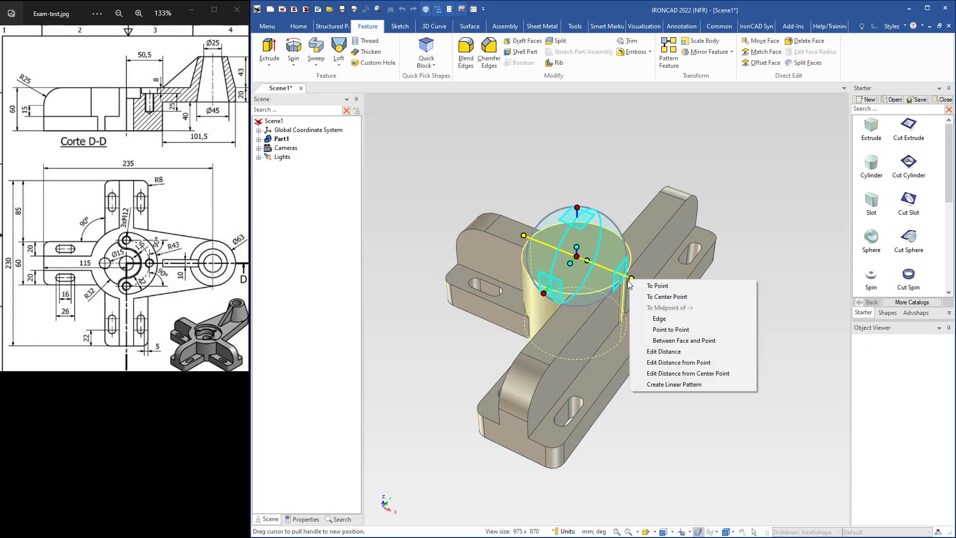
pyautogui.click(657, 319)
pyautogui.click(540, 365)
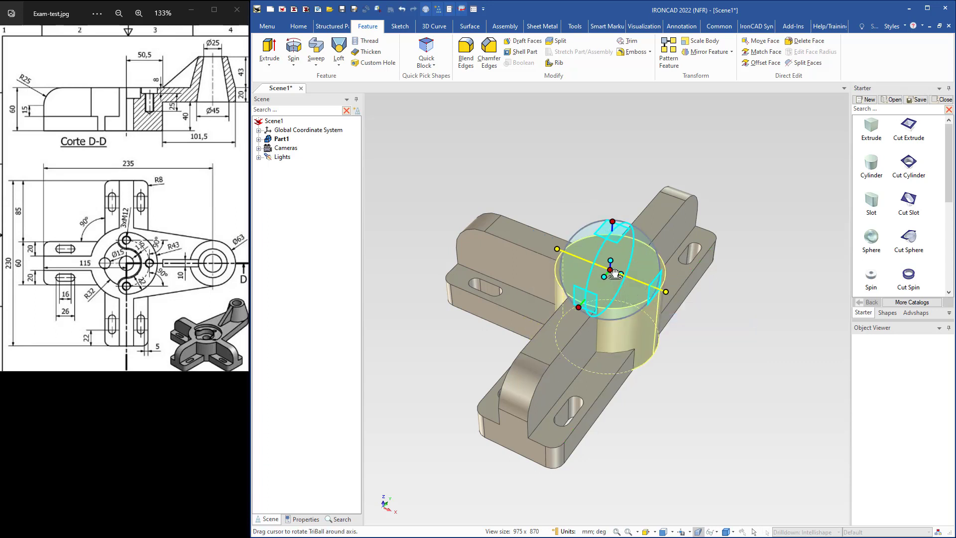
pyautogui.moveTo(613, 335)
pyautogui.mouseDown(button='middle')
pyautogui.moveTo(618, 348)
pyautogui.moveTo(626, 332)
pyautogui.mouseUp(button='middle')
pyautogui.press('F10')
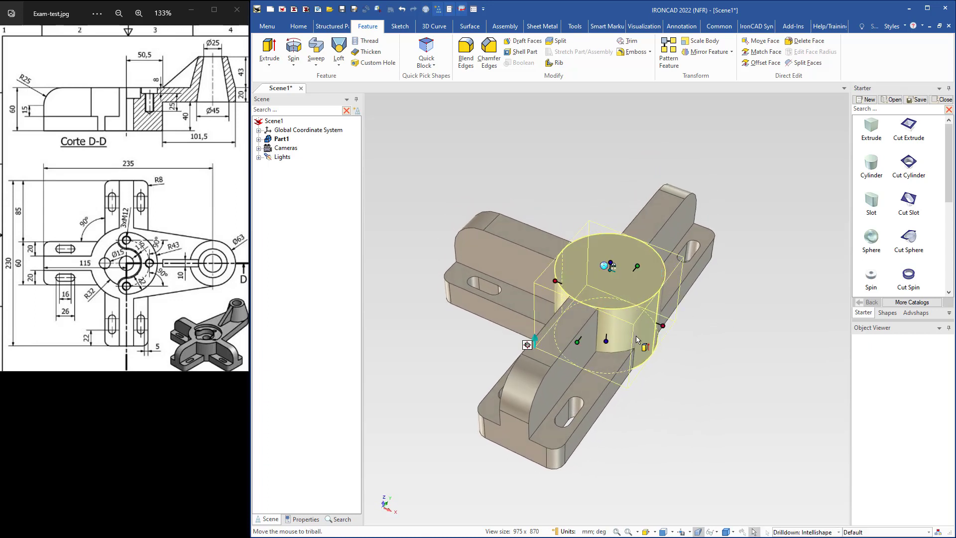
pyautogui.click(697, 350)
# Add a second cylinder at the hub's centre, about 33.6 mm high with its top level with the hub, and set its diameter to 63 mm.
pyautogui.moveTo(630, 322); pyautogui.dragTo(619, 326, button='middle')
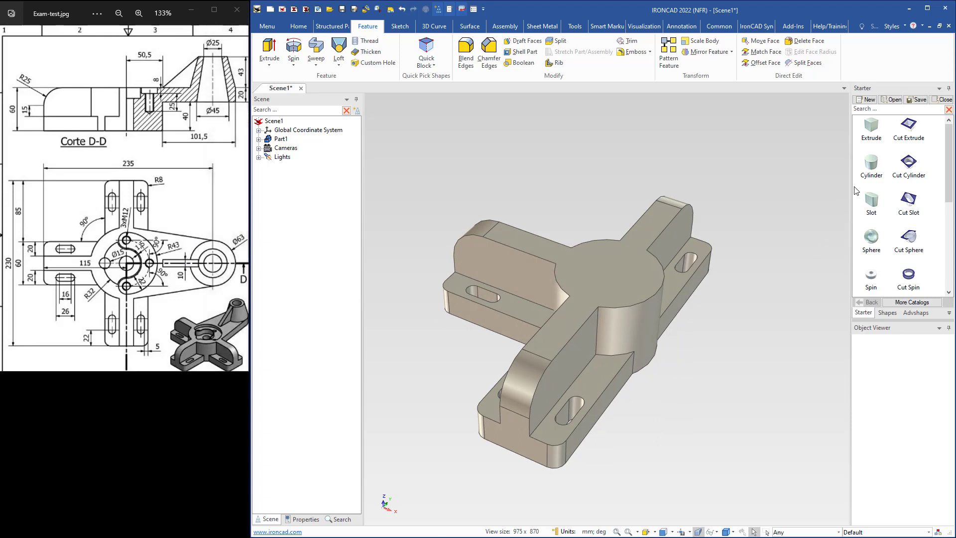
pyautogui.moveTo(854, 192); pyautogui.dragTo(609, 276)
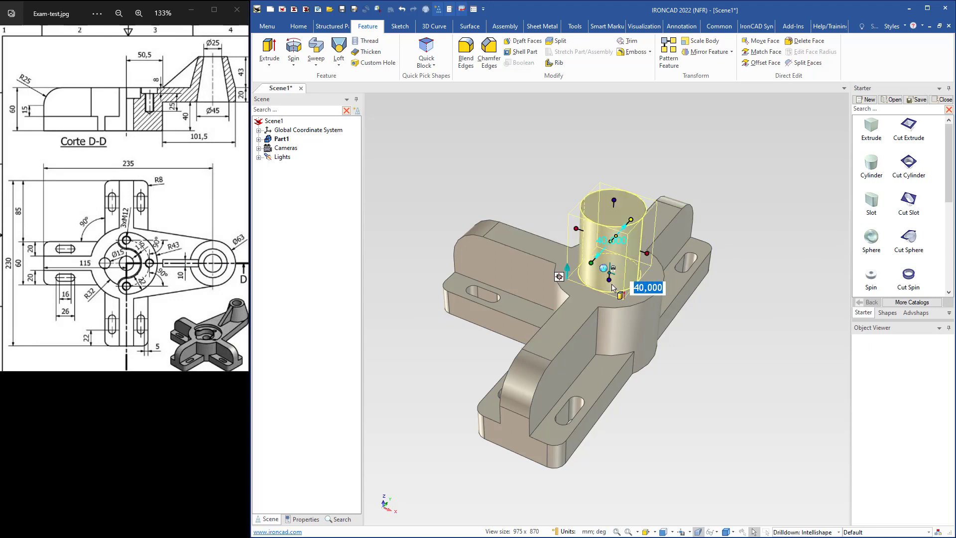
pyautogui.moveTo(613, 271); pyautogui.dragTo(604, 322)
pyautogui.moveTo(615, 197); pyautogui.dragTo(646, 270)
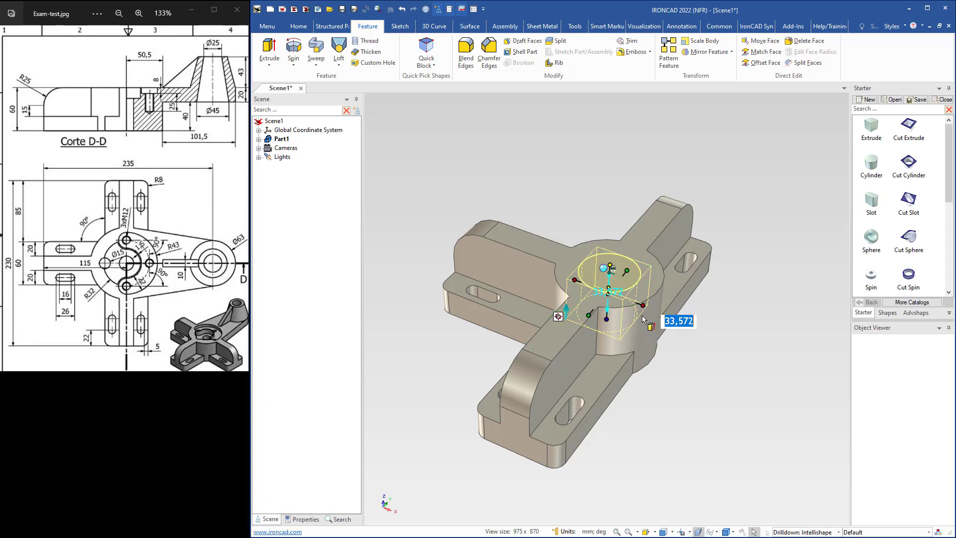
pyautogui.moveTo(648, 305); pyautogui.dragTo(663, 314)
pyautogui.write('63')
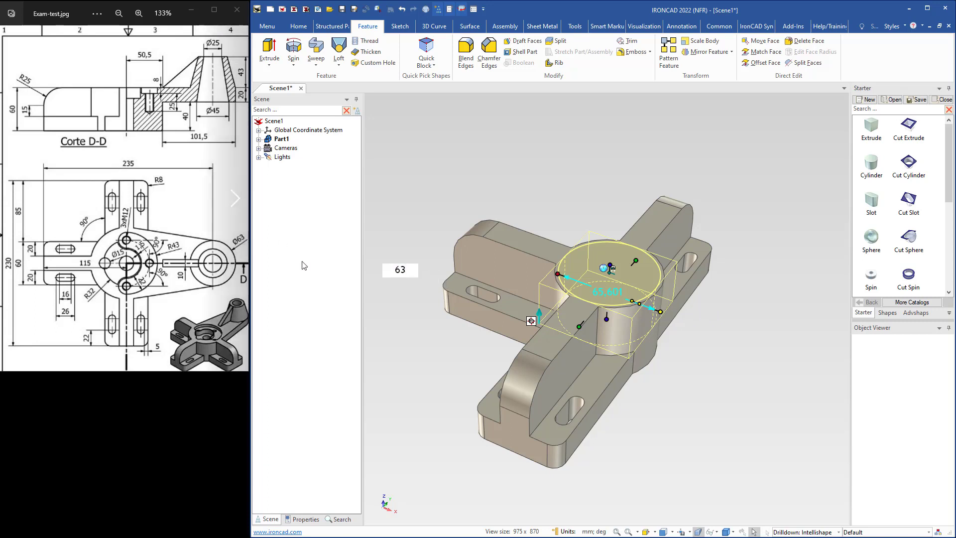
pyautogui.press('Return')
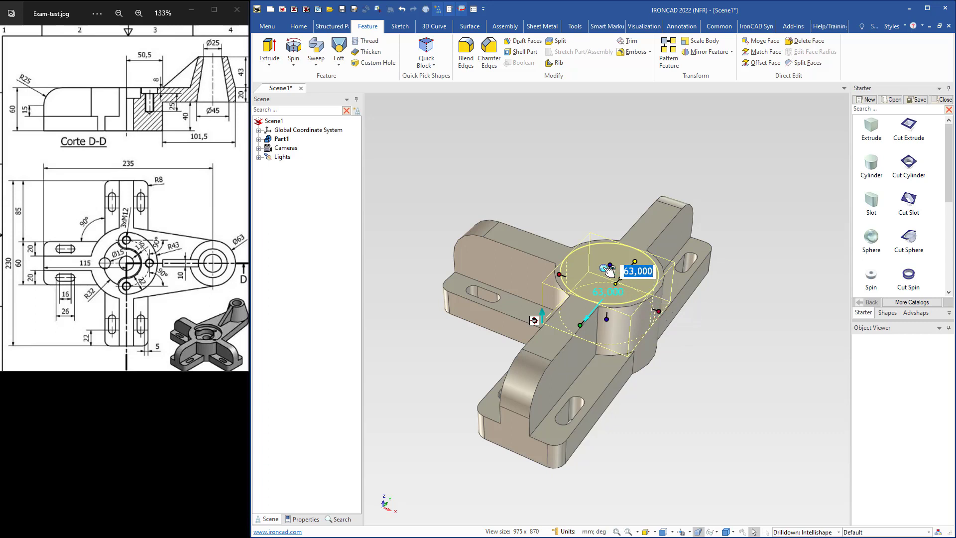
# Move the new cylinder horizontally out of the hub, away from the single arm, by about 98 mm with the TriBall.
pyautogui.press('F10')
pyautogui.moveTo(674, 292); pyautogui.dragTo(811, 345)
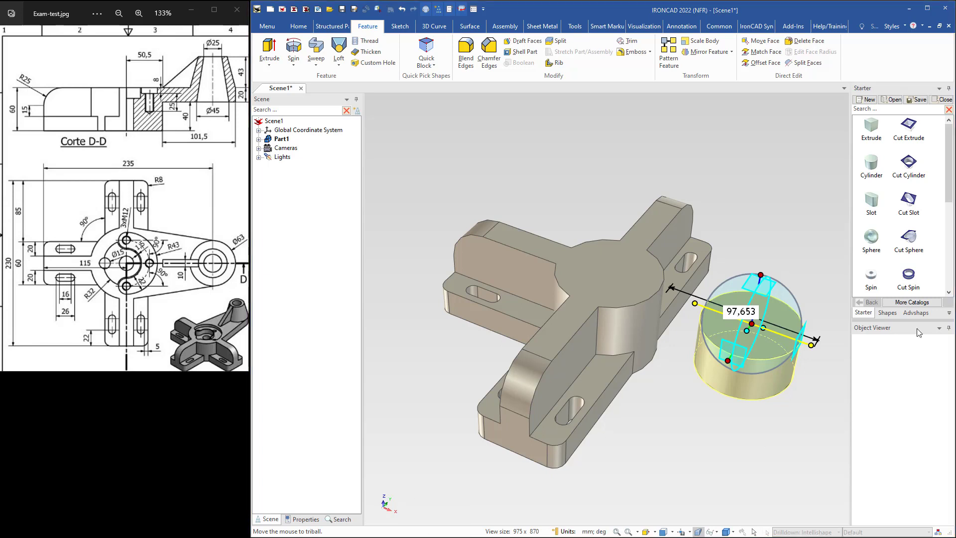
# Calculate 235 − 115 in Calculator to get the distance between the hub and cylinder centres.
pyautogui.moveTo(495, 16)
pyautogui.mouseDown()
pyautogui.moveTo(337, 72)
pyautogui.moveTo(335, 83)
pyautogui.mouseUp()
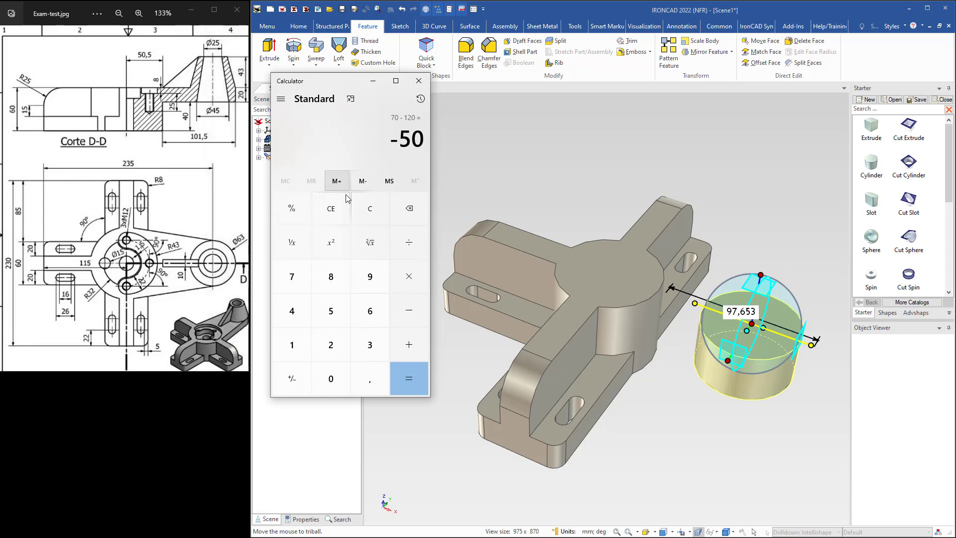
pyautogui.click(369, 209)
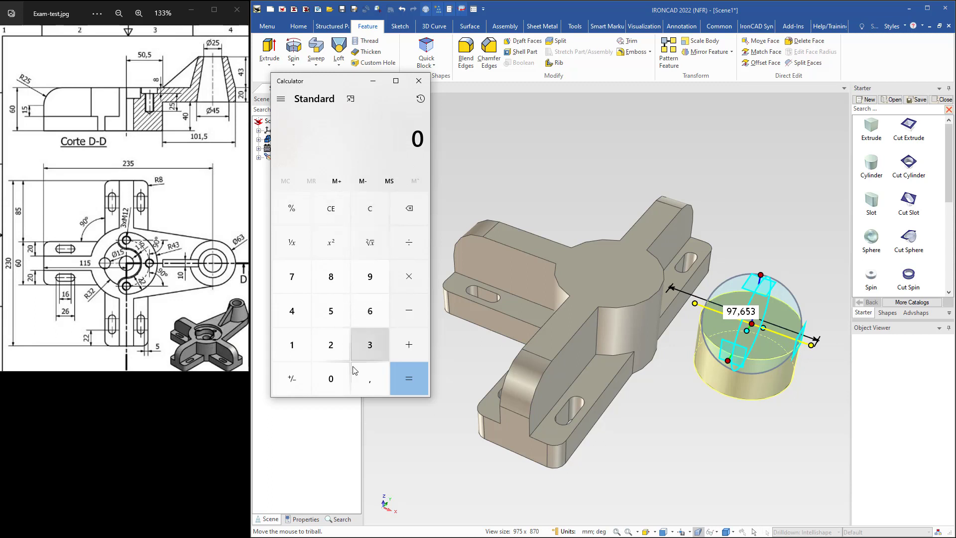
pyautogui.click(331, 350)
pyautogui.click(370, 345)
pyautogui.click(331, 310)
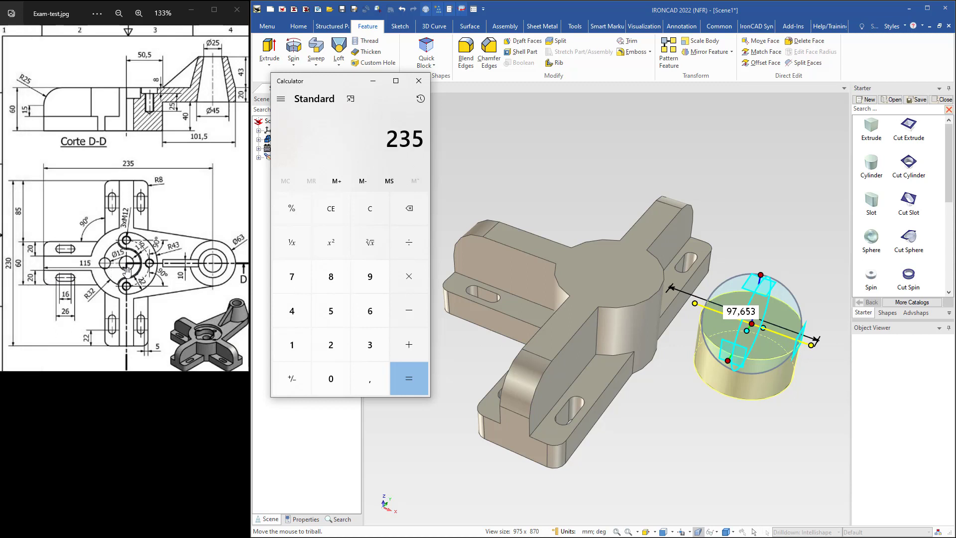
pyautogui.click(409, 310)
pyautogui.doubleClick(293, 347)
pyautogui.click(330, 311)
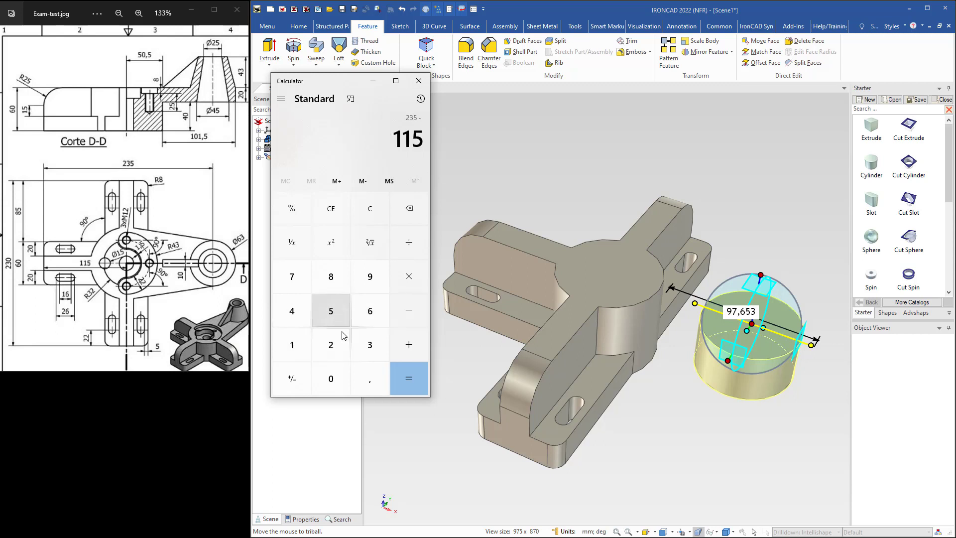
pyautogui.click(410, 381)
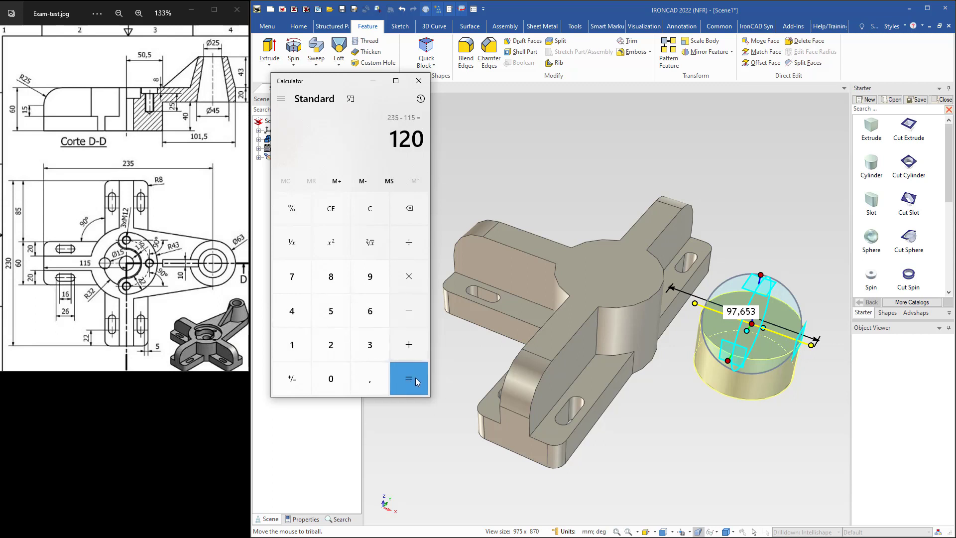
# Set the cylinder's TriBall offset from the hub centre to 120 mm and finish the move.
pyautogui.moveTo(754, 313); pyautogui.dragTo(710, 310)
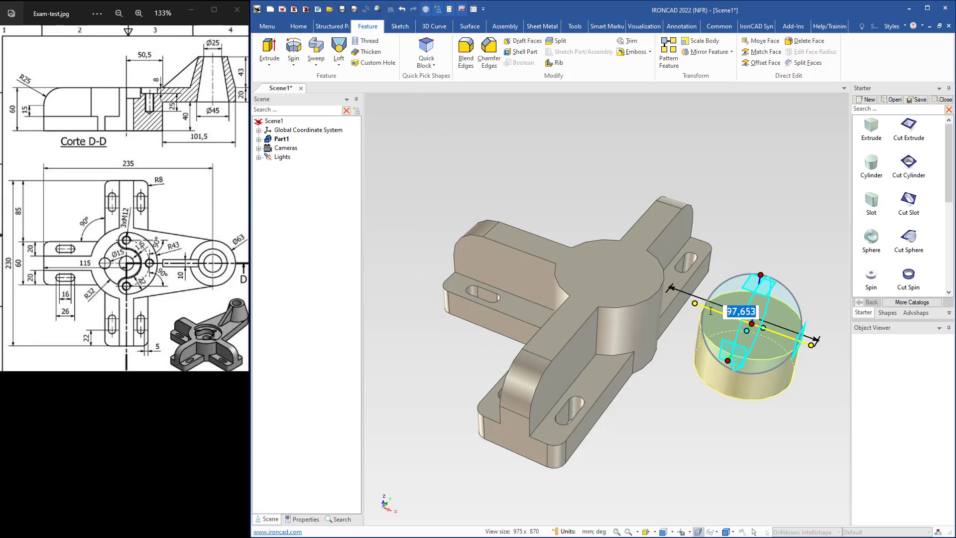
pyautogui.write('120')
pyautogui.press('Return')
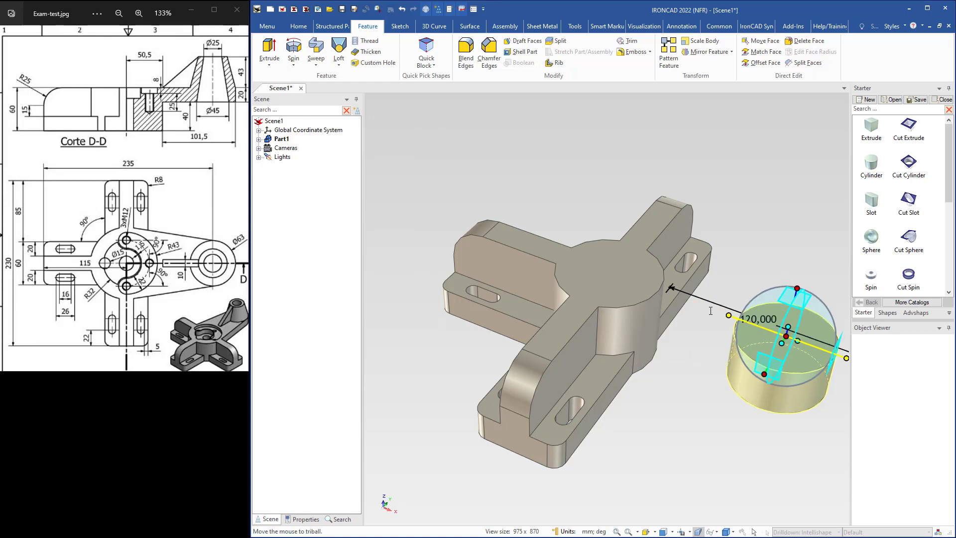
pyautogui.moveTo(703, 357); pyautogui.dragTo(664, 346, button='middle')
pyautogui.scroll(-1, 663, 346)
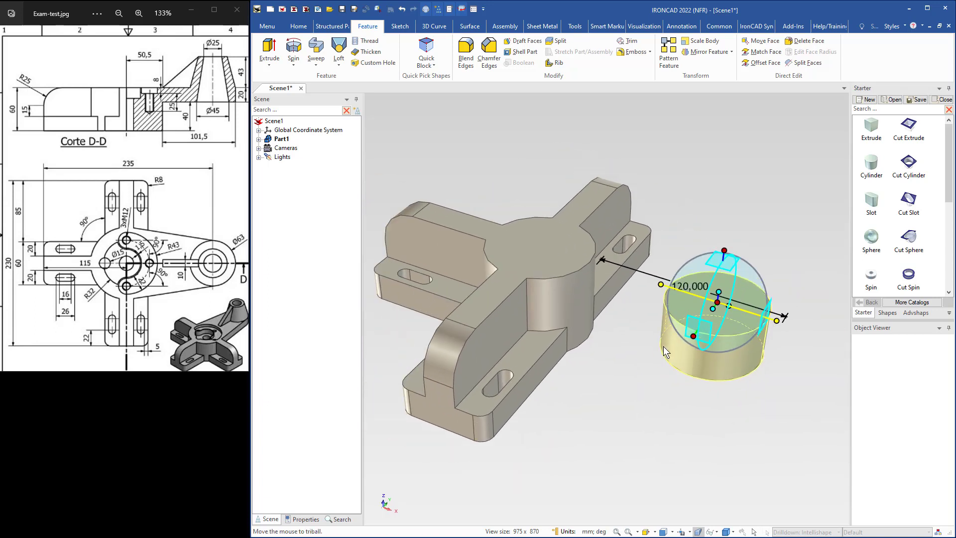
pyautogui.press('F10')
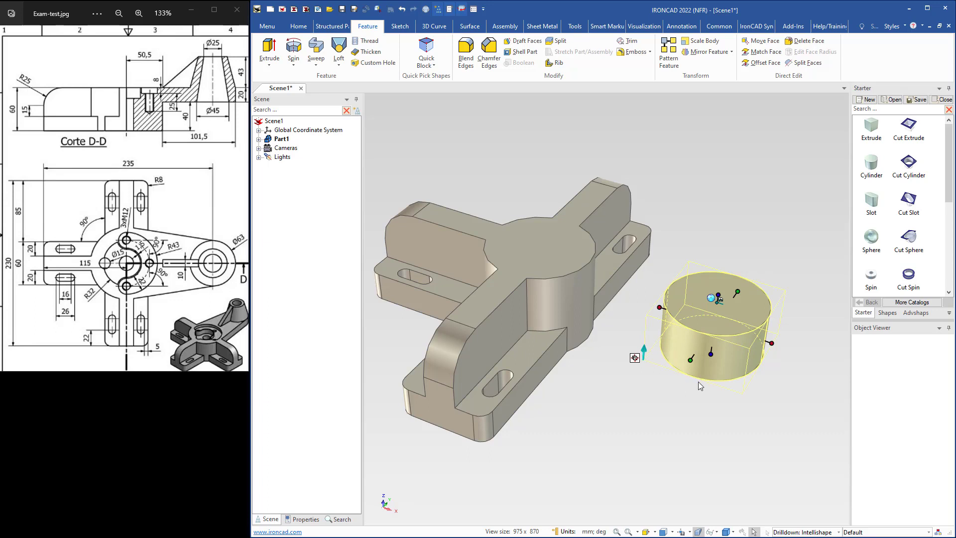
# Set the offset cylinder's height to 20 mm from its lower face, keeping the top face in place.
pyautogui.moveTo(717, 388); pyautogui.dragTo(717, 372, button='middle')
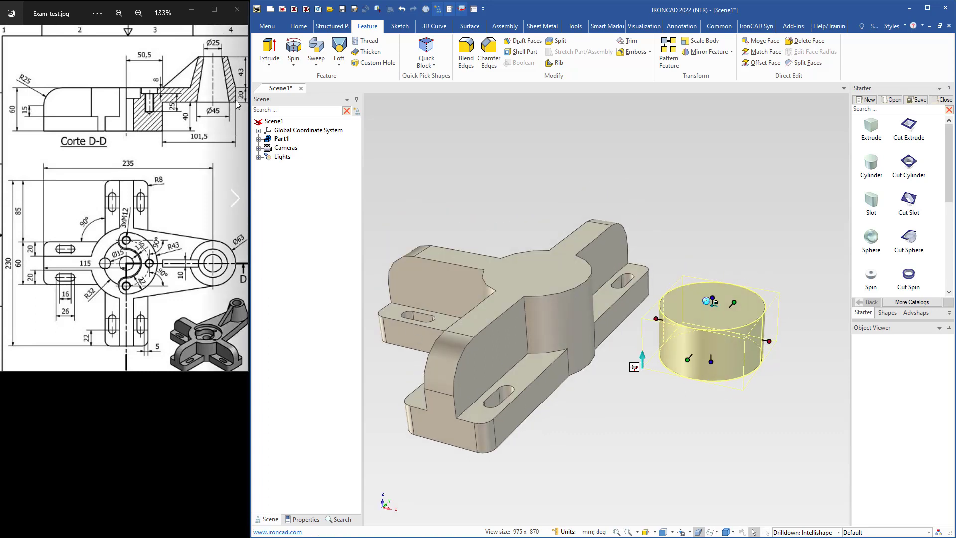
pyautogui.click(712, 361)
pyautogui.write('20')
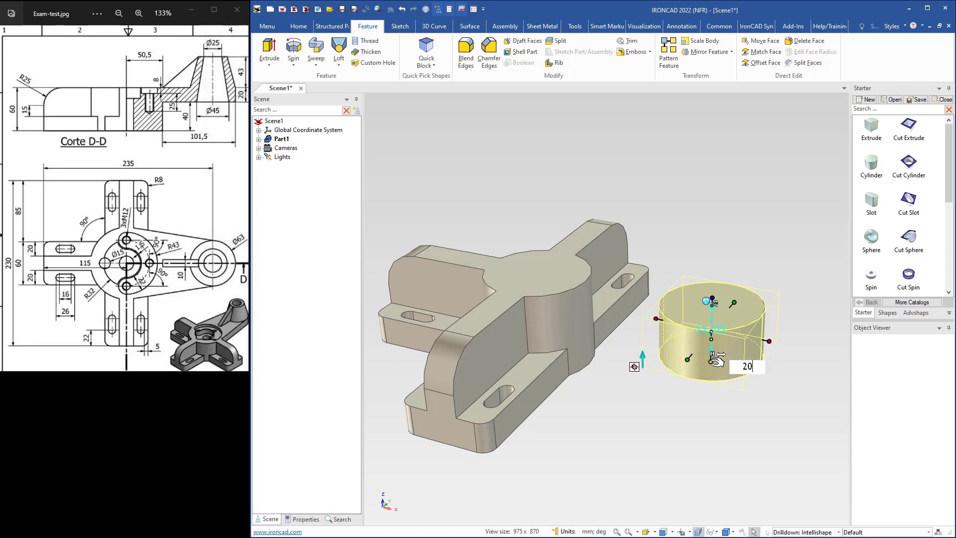
pyautogui.press('Return')
pyautogui.click(709, 387)
# Raise the bracket part's rendering surface smoothness to 60 and apply it.
pyautogui.moveTo(578, 282); pyautogui.dragTo(582, 323, button='middle')
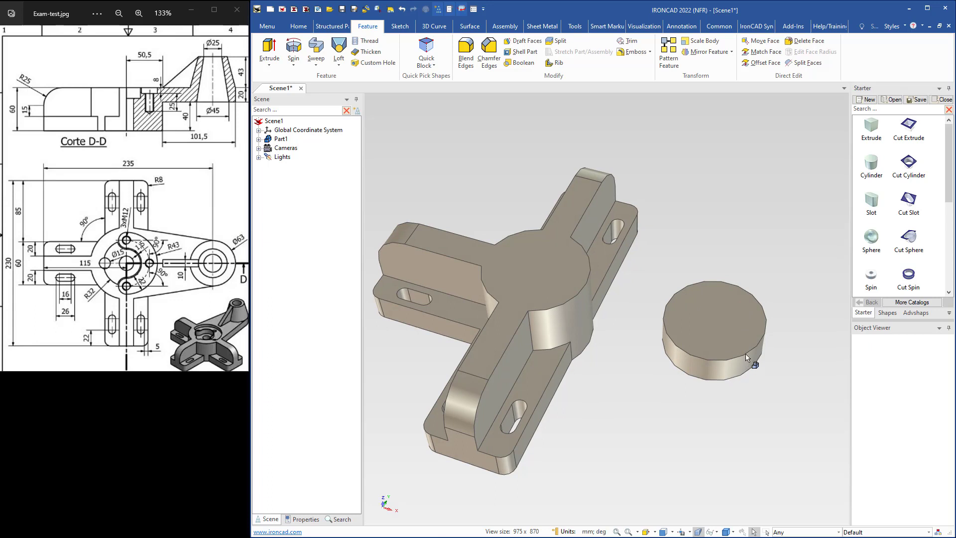
pyautogui.click(677, 321)
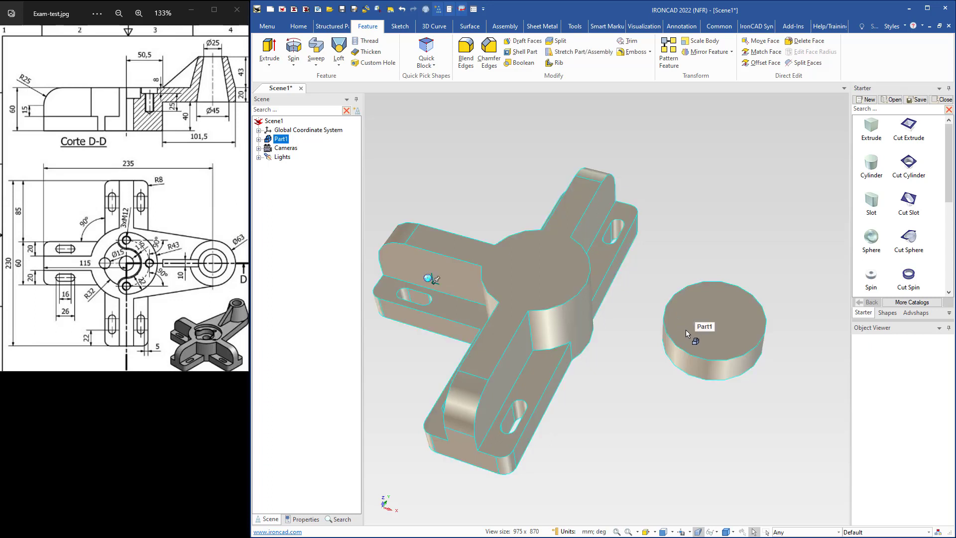
pyautogui.rightClick(682, 326)
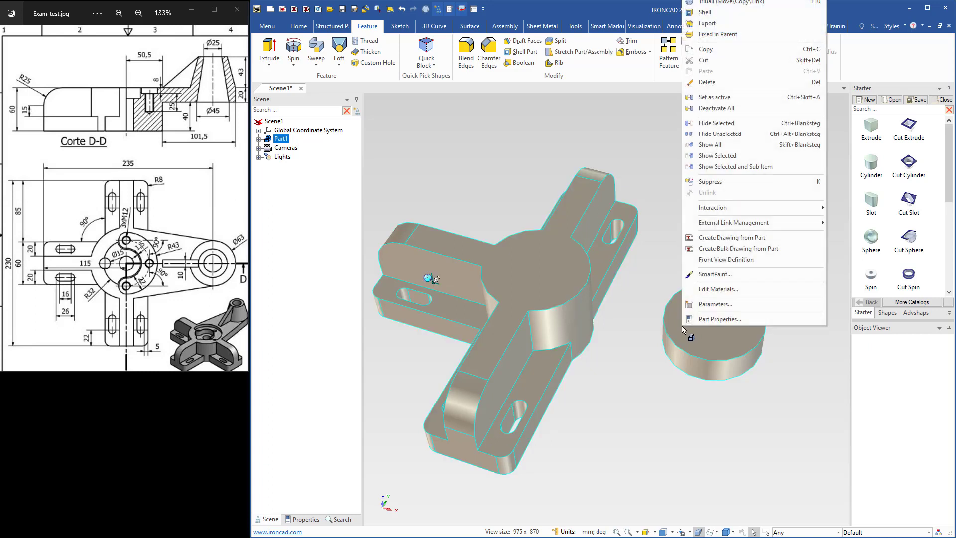
pyautogui.click(703, 318)
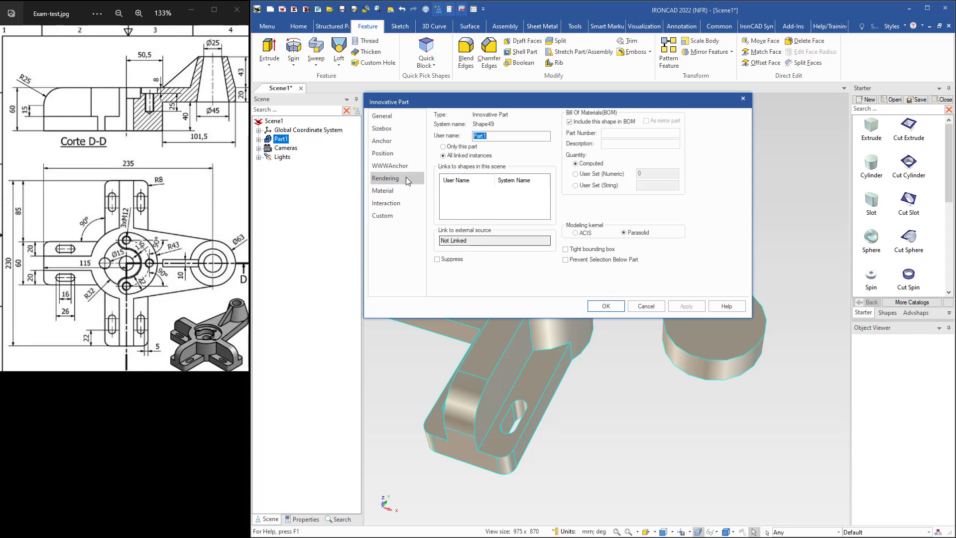
pyautogui.click(389, 179)
pyautogui.moveTo(570, 151); pyautogui.dragTo(615, 152)
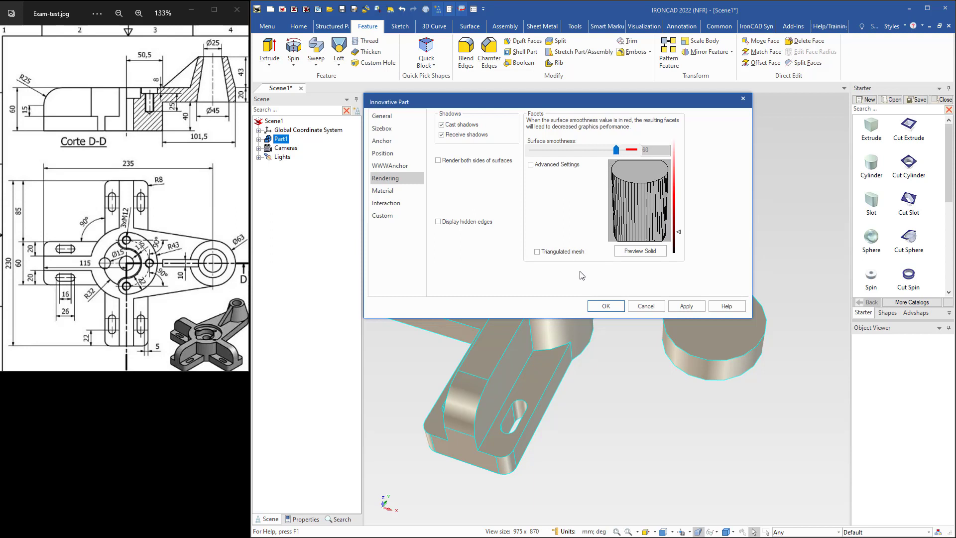
pyautogui.click(602, 307)
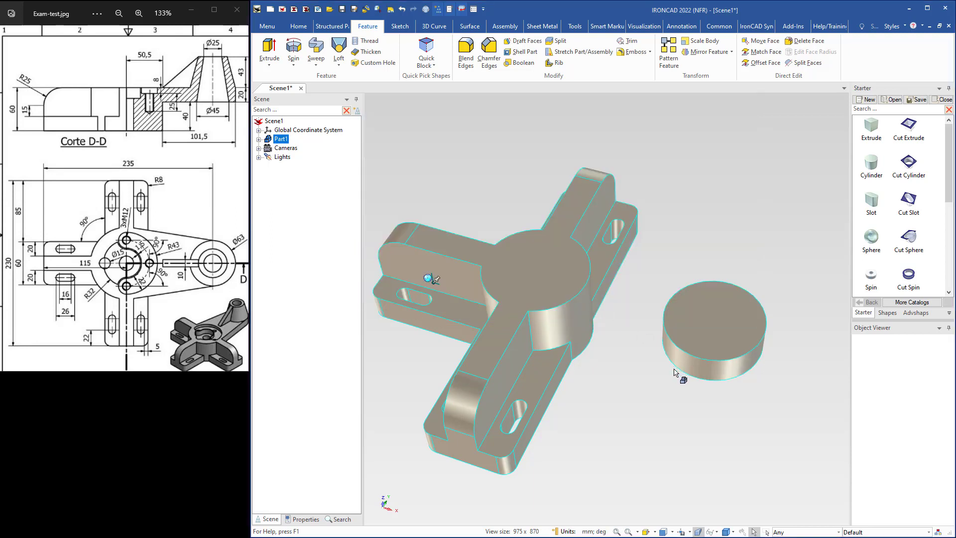
# Switch to Calculator and subtract 31,5 from 101,5 to get the cylinder centre's distance from the hub edge.
pyautogui.moveTo(666, 338)
pyautogui.mouseDown()
pyautogui.moveTo(674, 335)
pyautogui.moveTo(671, 349)
pyautogui.mouseUp()
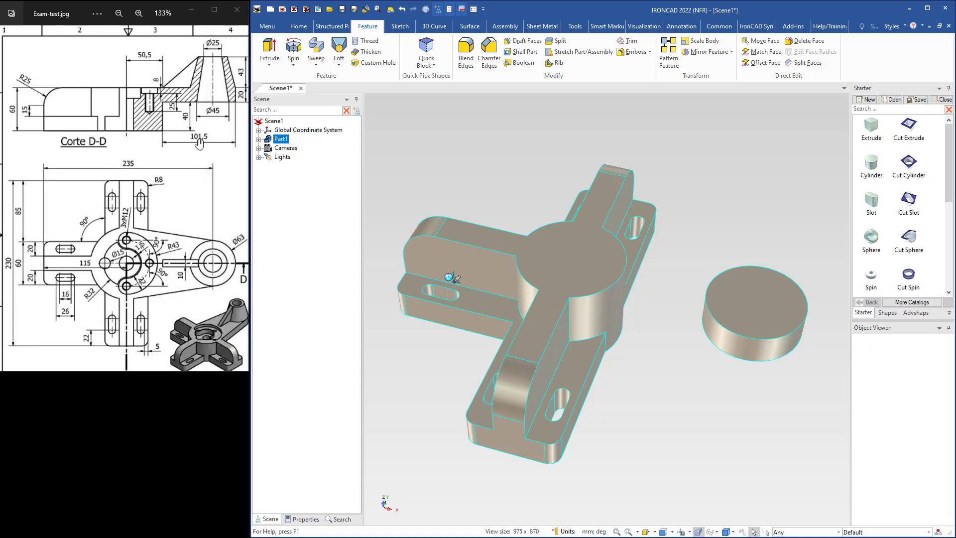
pyautogui.hotkey('alt', 'Tab')
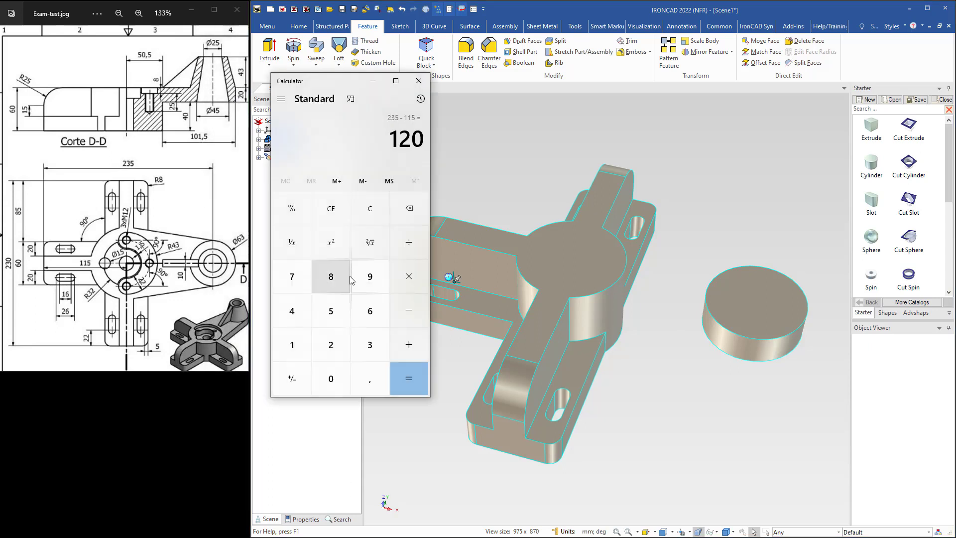
pyautogui.click(372, 208)
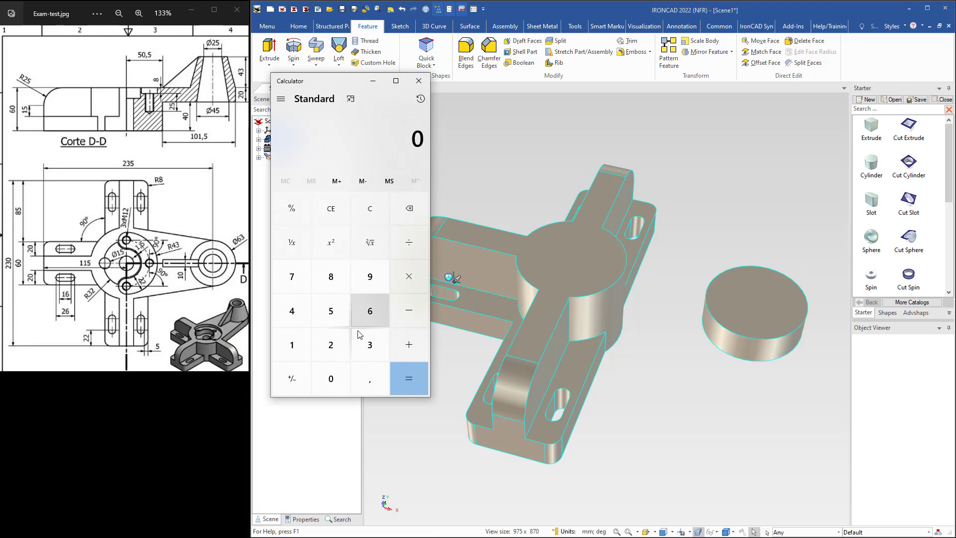
pyautogui.click(292, 344)
pyautogui.click(327, 381)
pyautogui.click(292, 345)
pyautogui.click(370, 379)
pyautogui.click(331, 314)
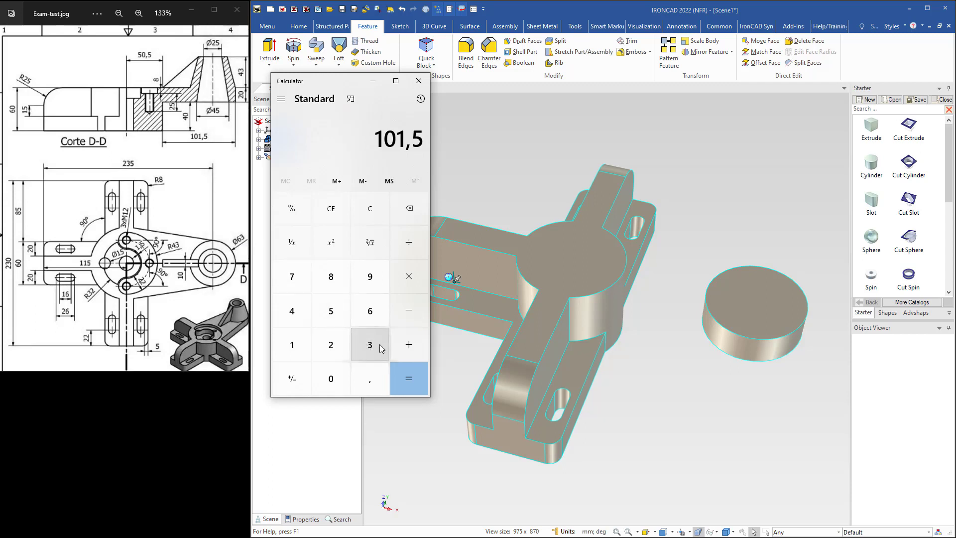
pyautogui.click(404, 317)
pyautogui.click(370, 344)
pyautogui.click(291, 345)
pyautogui.click(369, 378)
pyautogui.click(331, 310)
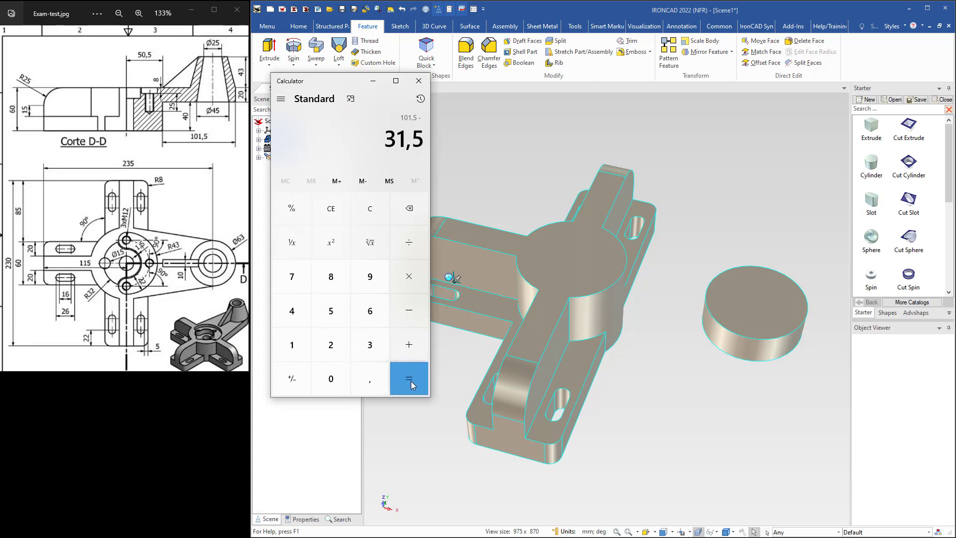
pyautogui.click(410, 380)
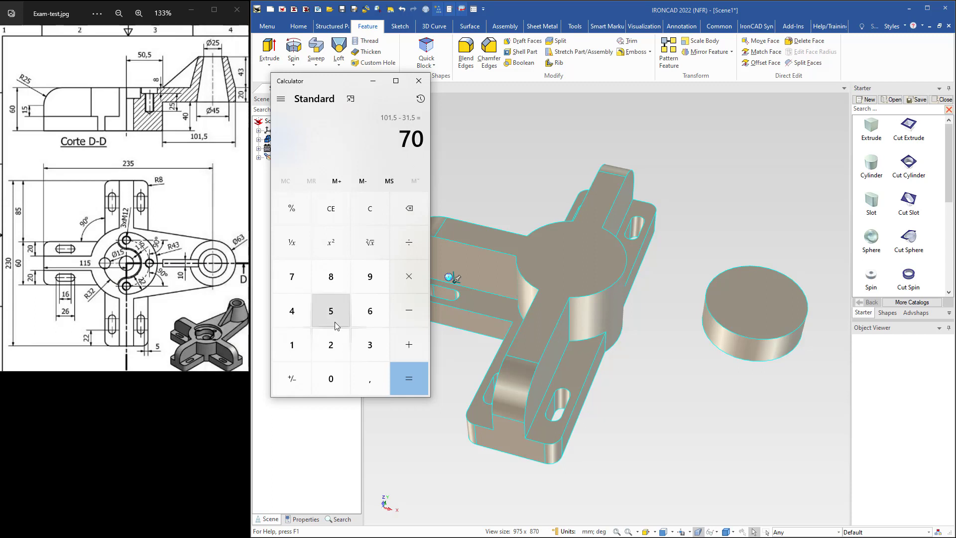
# Subtract the 120 mm centre distance from the calculated result to obtain the hub radius.
pyautogui.click(408, 313)
pyautogui.click(292, 342)
pyautogui.click(330, 343)
pyautogui.click(330, 377)
pyautogui.click(401, 382)
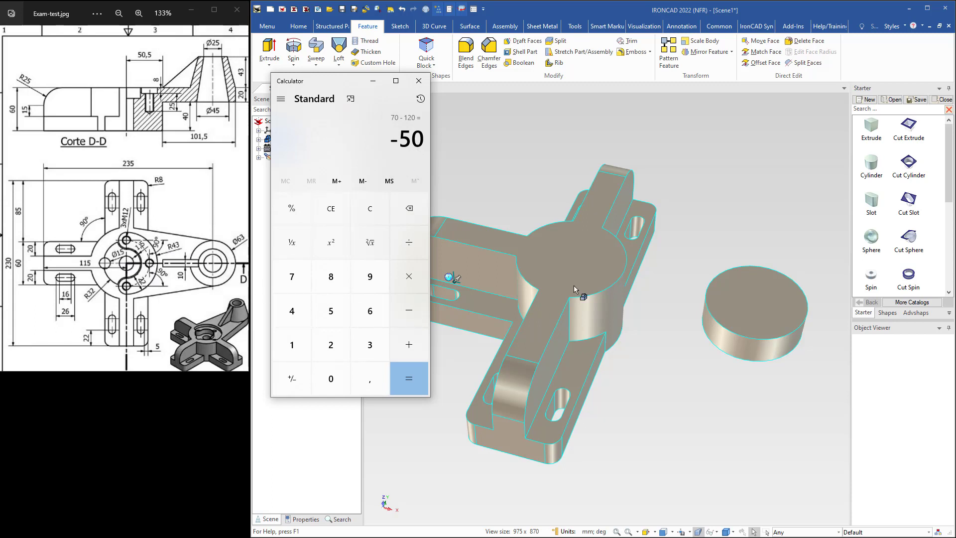
# Set the central hub cylinder's diameter to 100 mm.
pyautogui.click(601, 312)
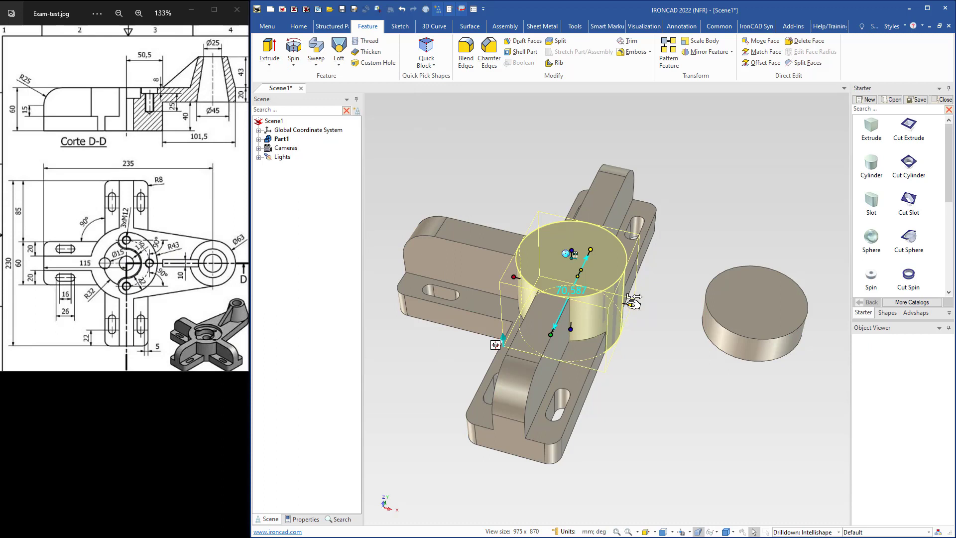
pyautogui.click(631, 304)
pyautogui.write('100')
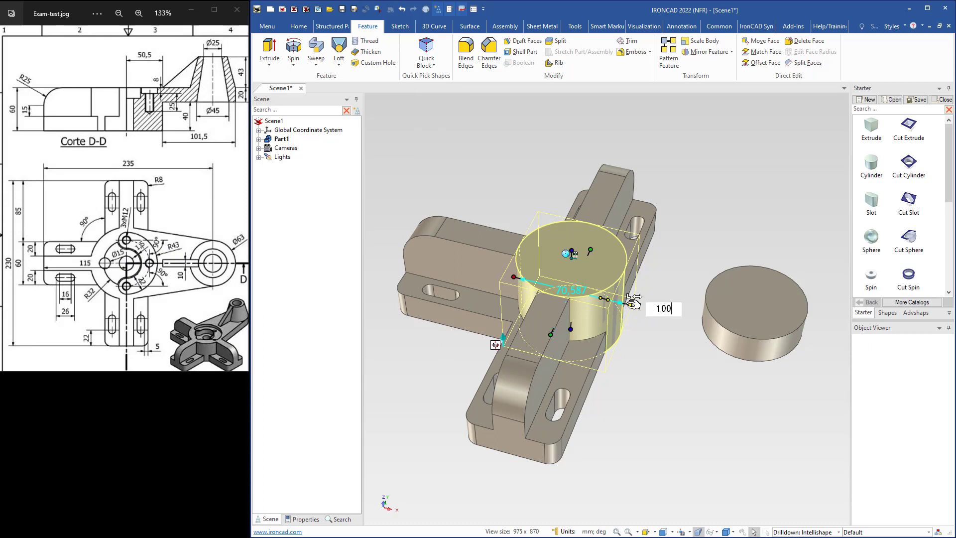
pyautogui.press('Return')
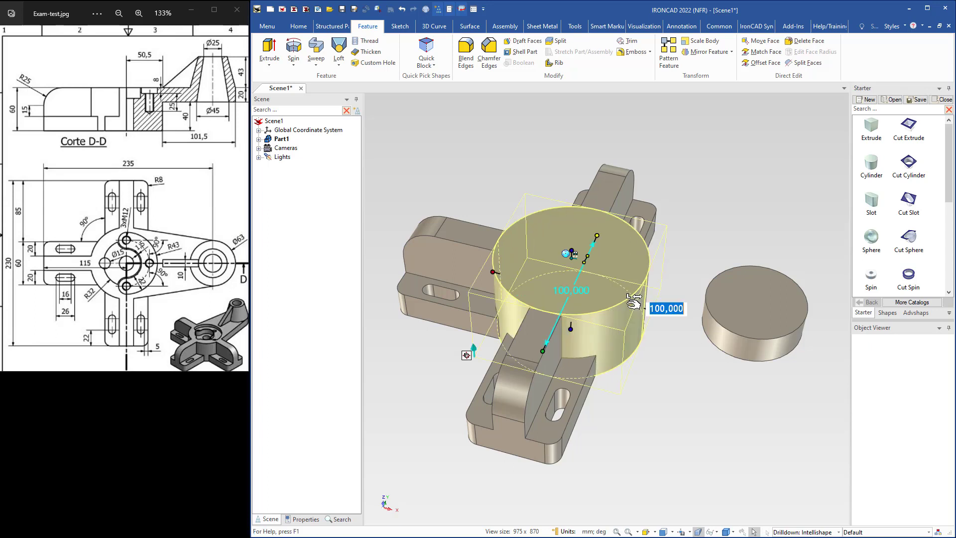
pyautogui.click(633, 391)
# Open the offset cylinder's cross-section sketch for editing.
pyautogui.moveTo(571, 330); pyautogui.dragTo(662, 345, button='middle')
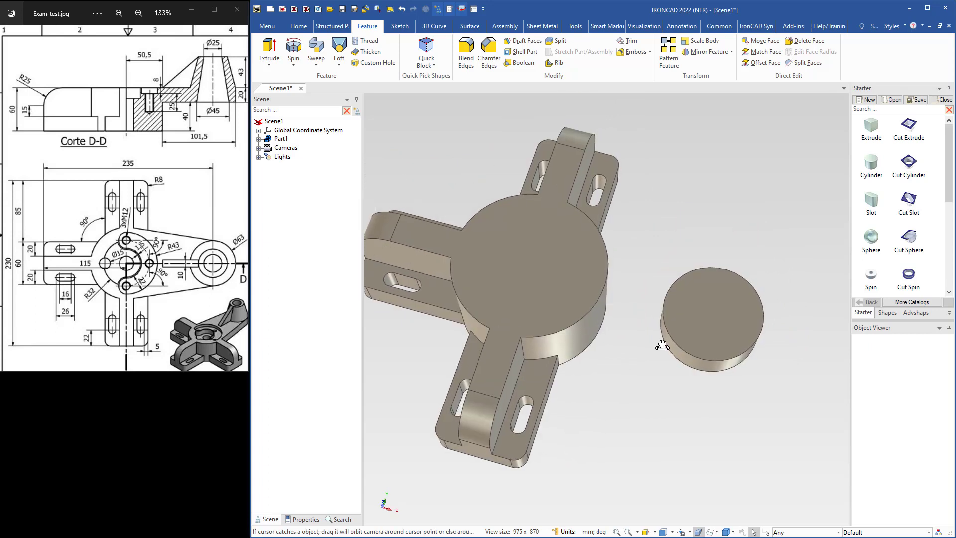
pyautogui.click(697, 313)
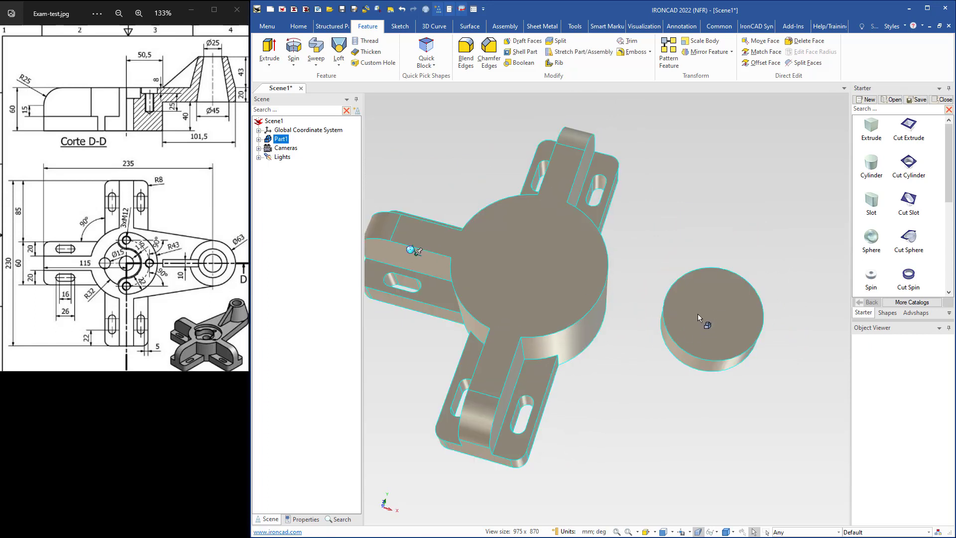
pyautogui.click(698, 314)
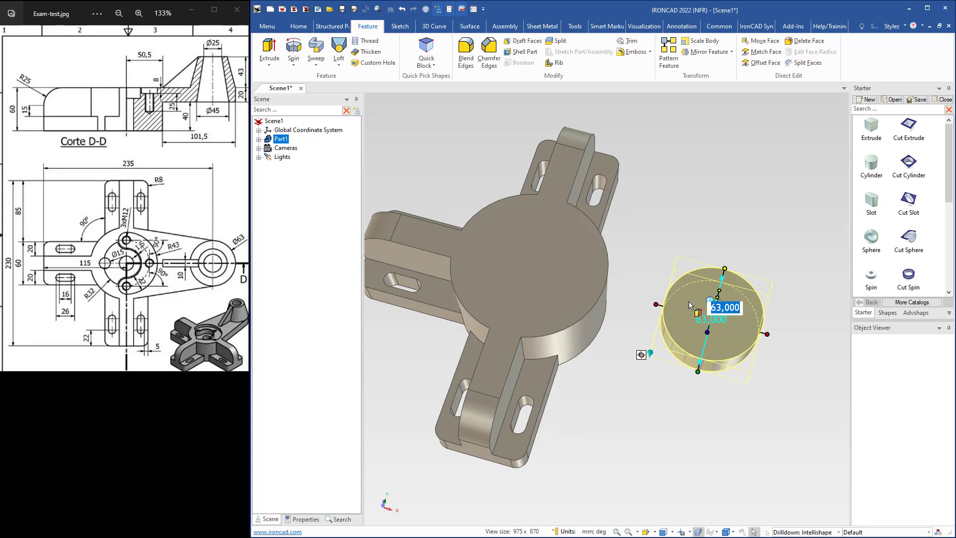
pyautogui.rightClick(689, 304)
pyautogui.click(715, 321)
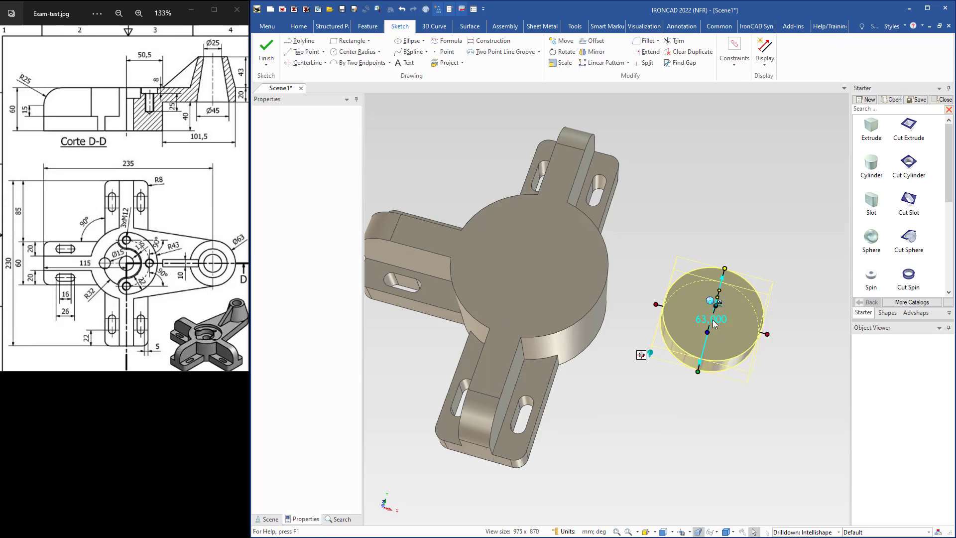
pyautogui.keyDown('shift'); pyautogui.moveTo(517, 354); pyautogui.dragTo(603, 312, button='middle'); pyautogui.keyUp('shift')
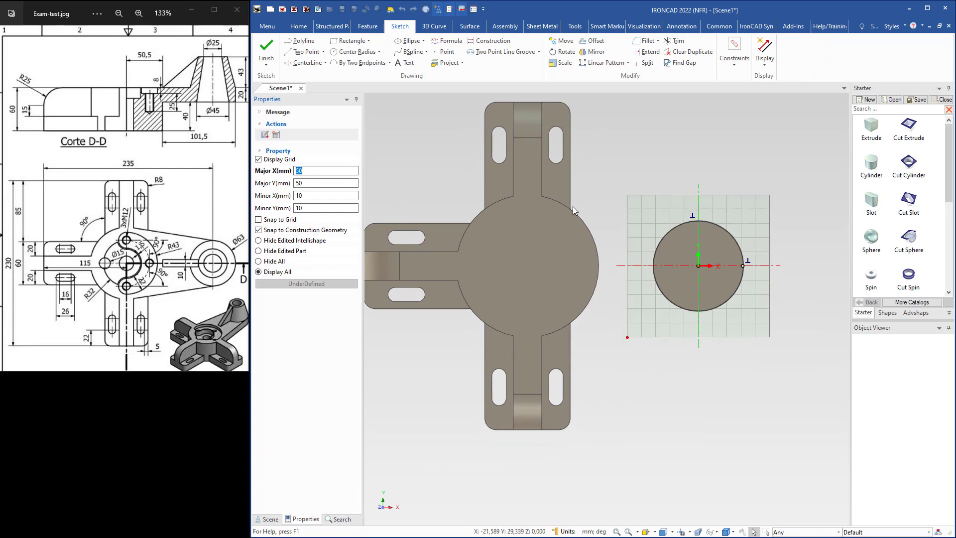
# Project the hub's outer arc facing the offset cylinder into the sketch and extend its ends to about 110° and −113°.
pyautogui.click(447, 64)
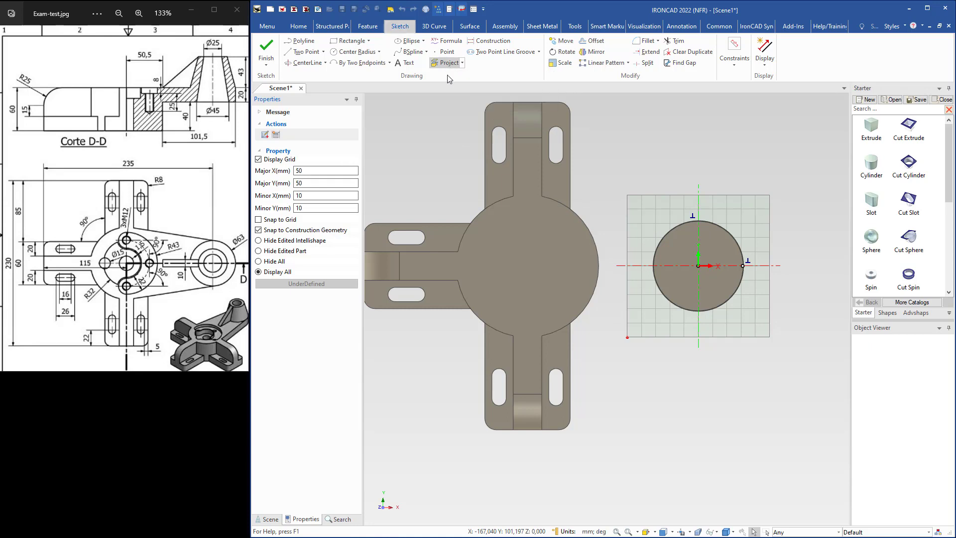
pyautogui.click(584, 226)
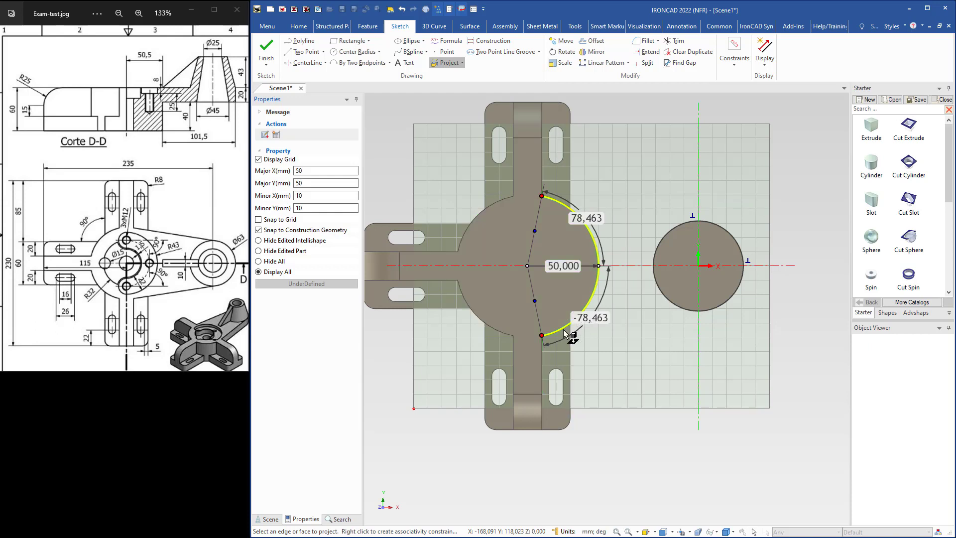
pyautogui.press('Escape')
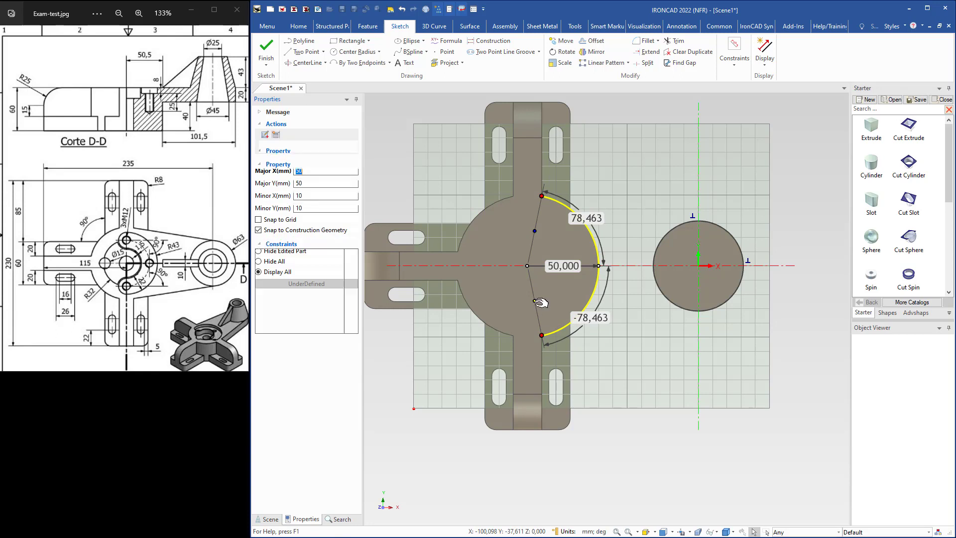
pyautogui.moveTo(536, 301); pyautogui.dragTo(510, 304)
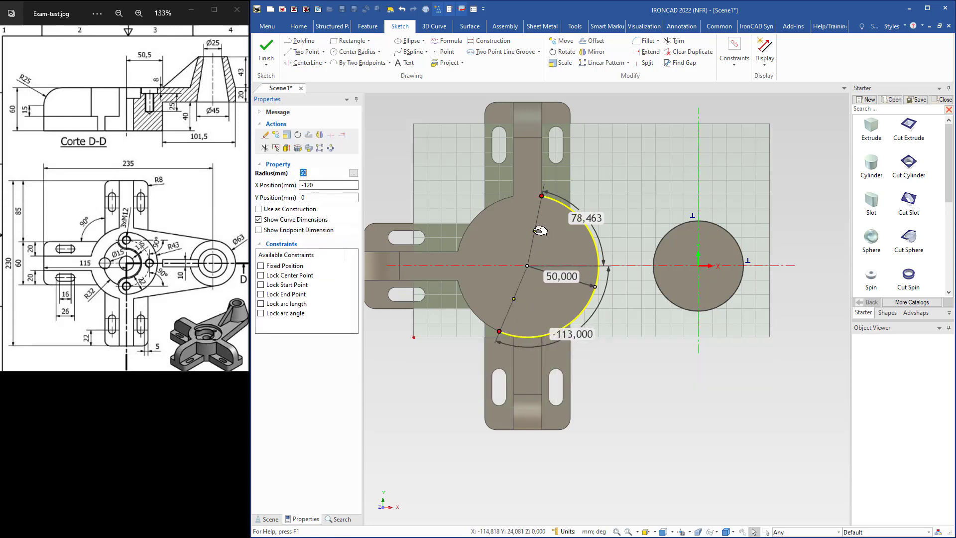
pyautogui.moveTo(539, 230); pyautogui.dragTo(515, 231)
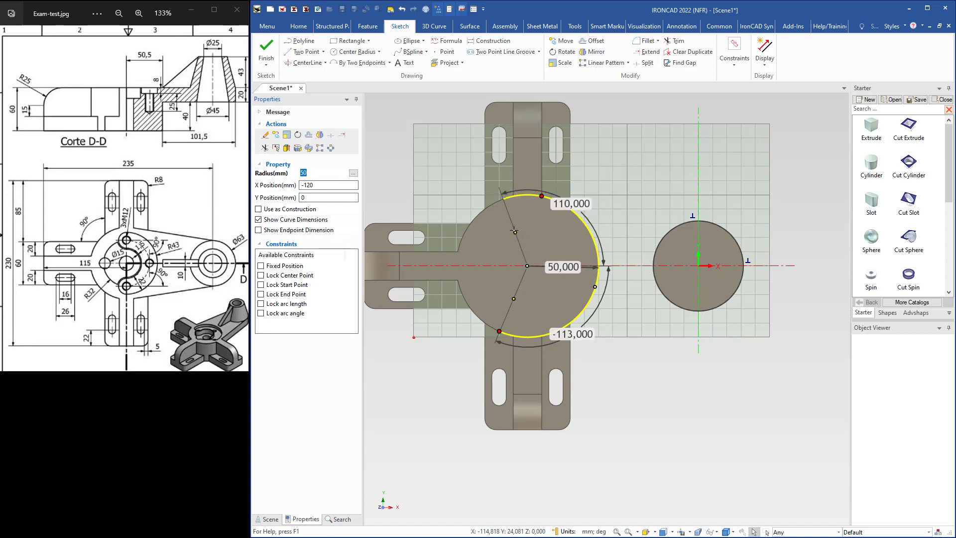
pyautogui.click(617, 163)
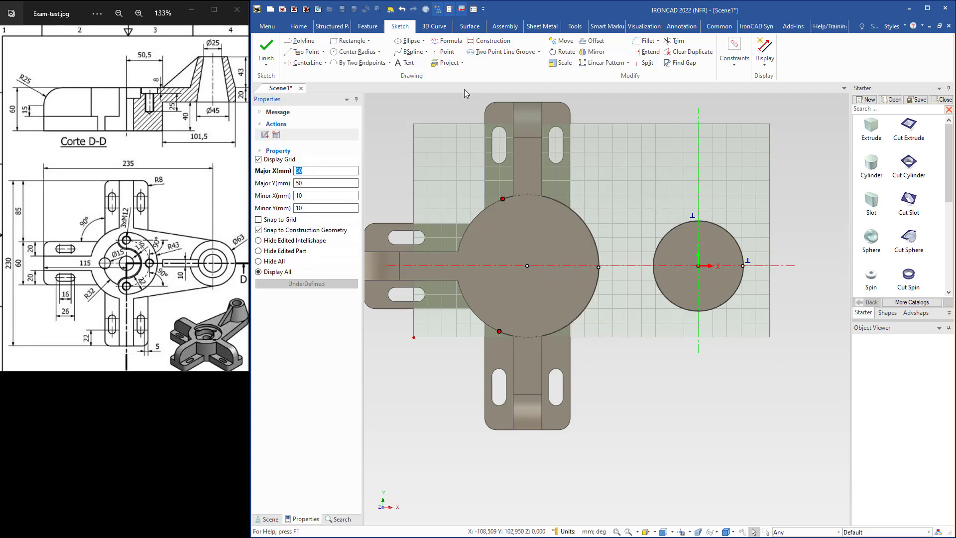
# Draw two converging lines from beyond the hub past the offset cylinder, one above and one below, the upper about 178 mm long.
pyautogui.click(305, 51)
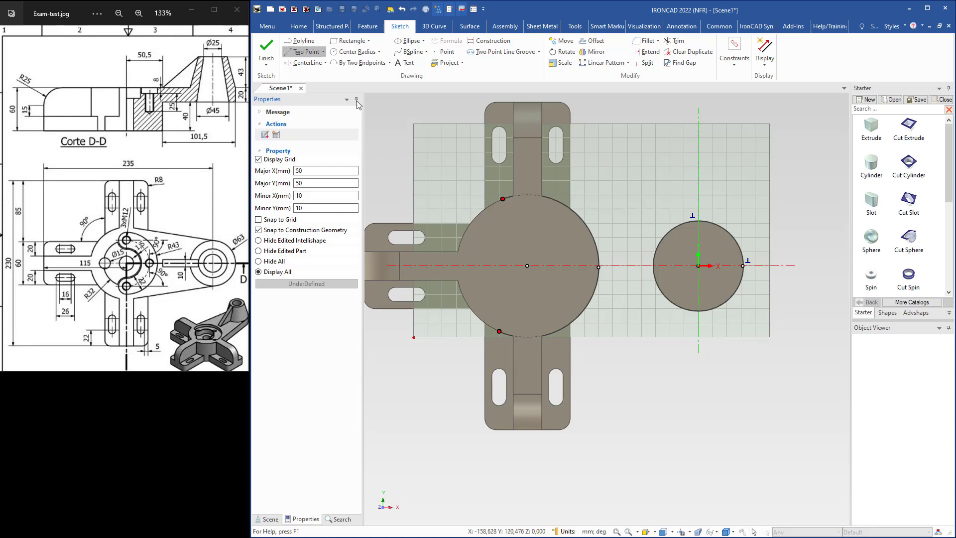
pyautogui.click(499, 175)
pyautogui.click(750, 216)
pyautogui.click(502, 356)
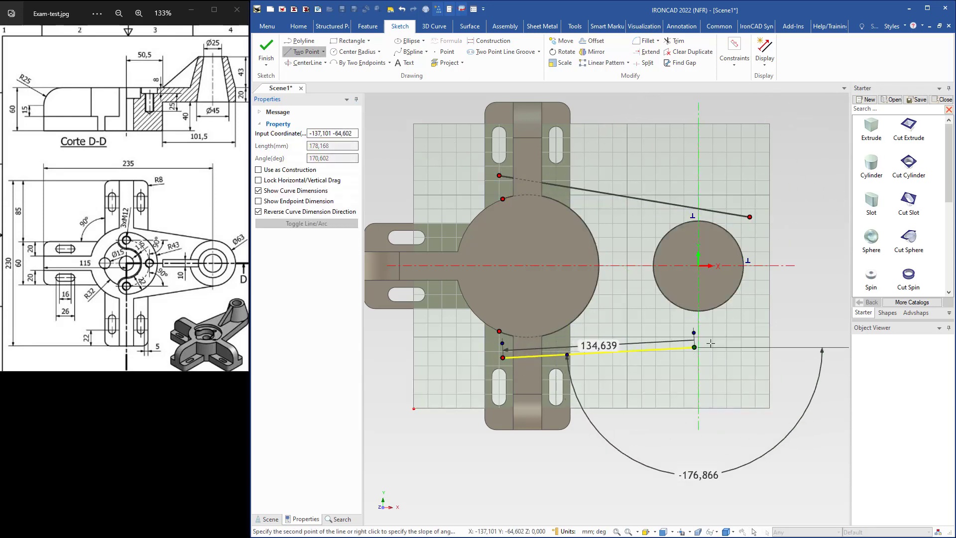
pyautogui.click(745, 317)
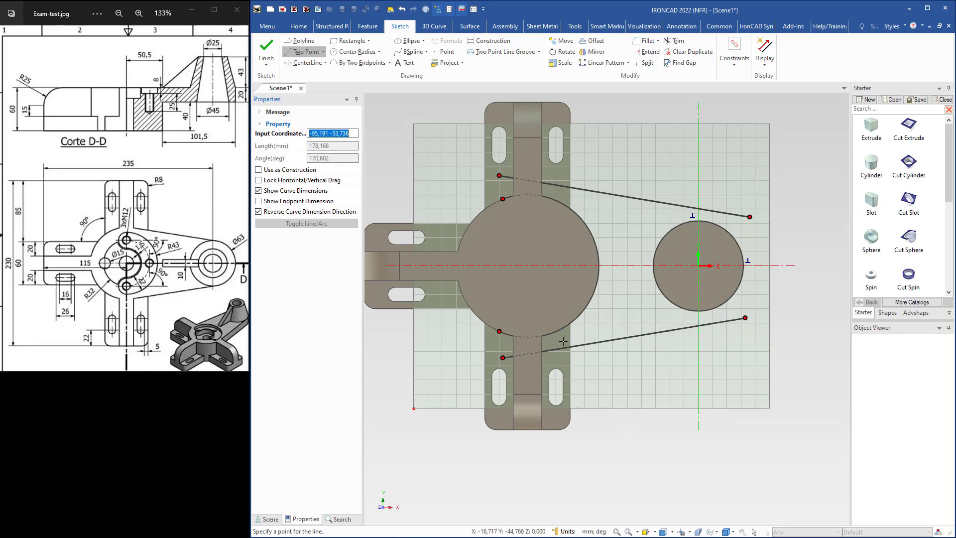
pyautogui.press('Escape')
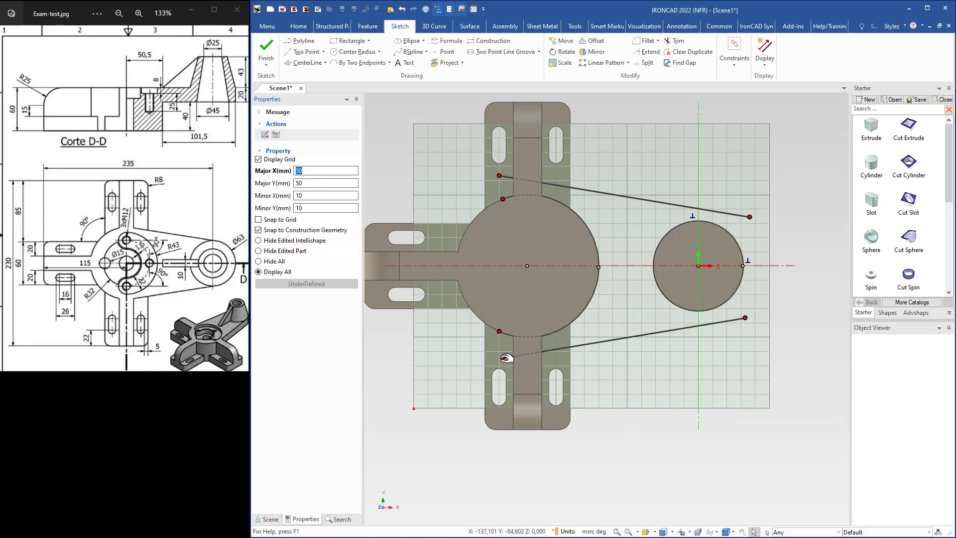
# Swing the lower line's hub-side end until it is tangent to the projected hub arc and lock the tangency.
pyautogui.moveTo(507, 358); pyautogui.dragTo(496, 340)
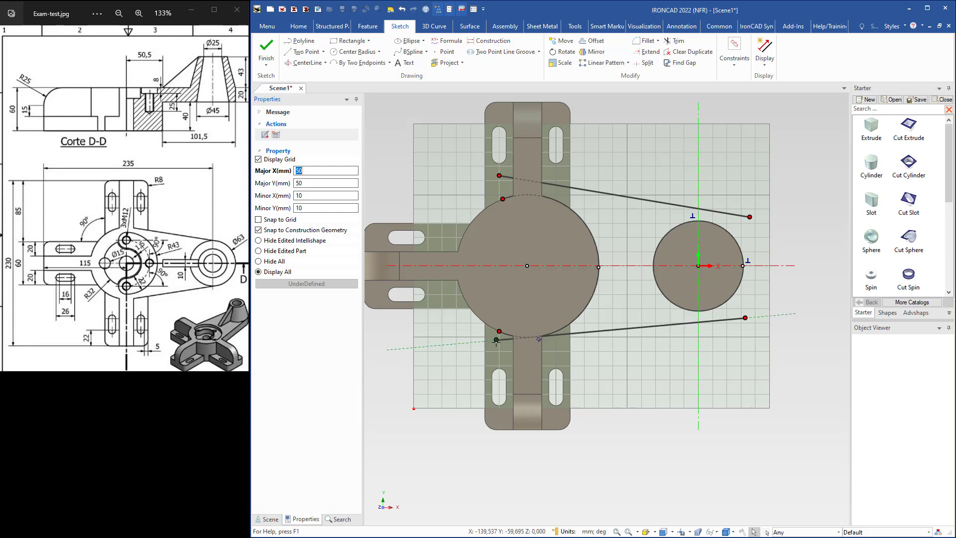
pyautogui.rightClick(540, 343)
pyautogui.click(560, 348)
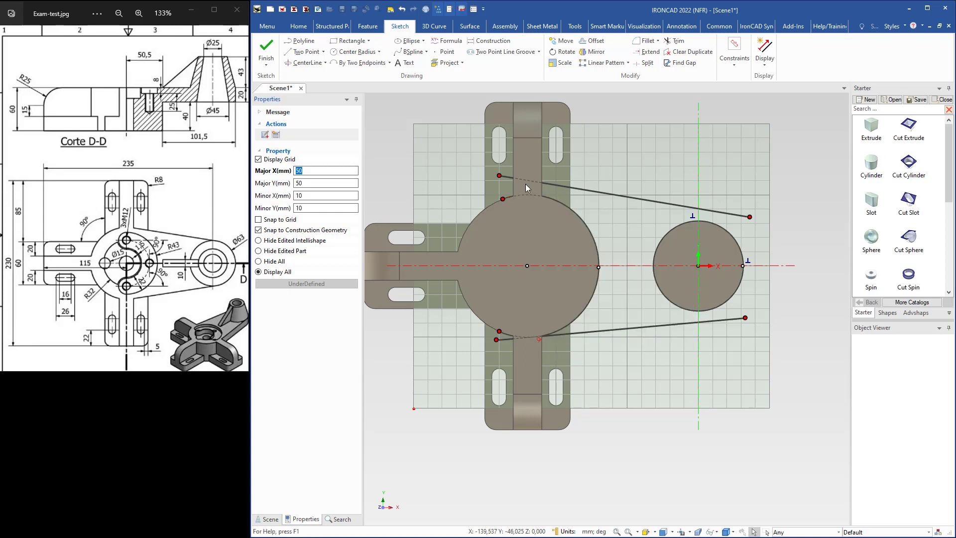
# Swing the upper line's hub-side end until it is tangent to the projected hub arc and lock that tangency.
pyautogui.moveTo(499, 176); pyautogui.dragTo(495, 189)
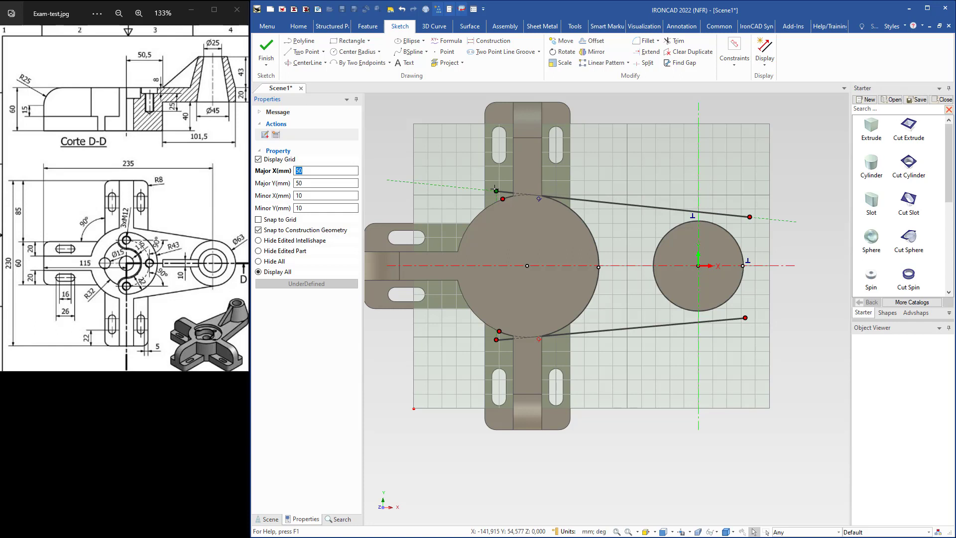
pyautogui.rightClick(539, 200)
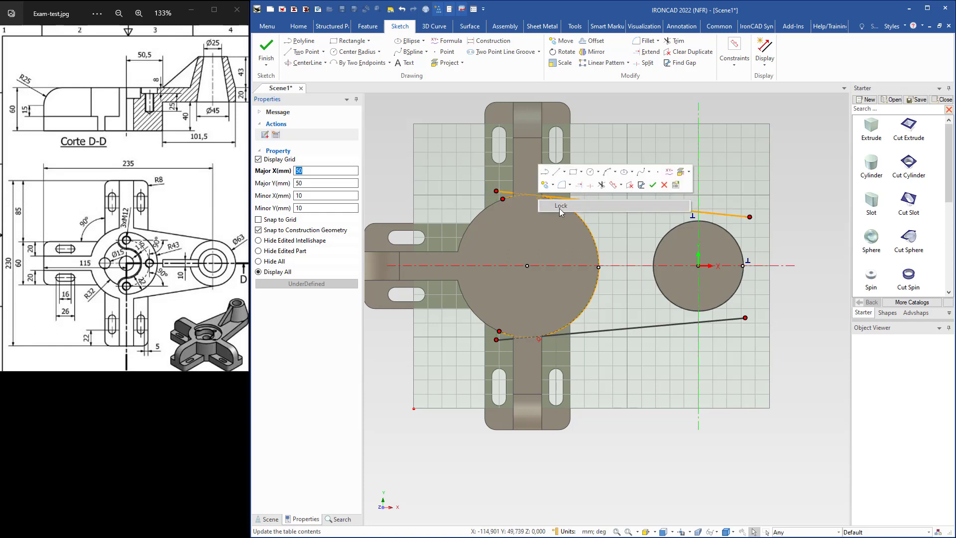
pyautogui.click(560, 205)
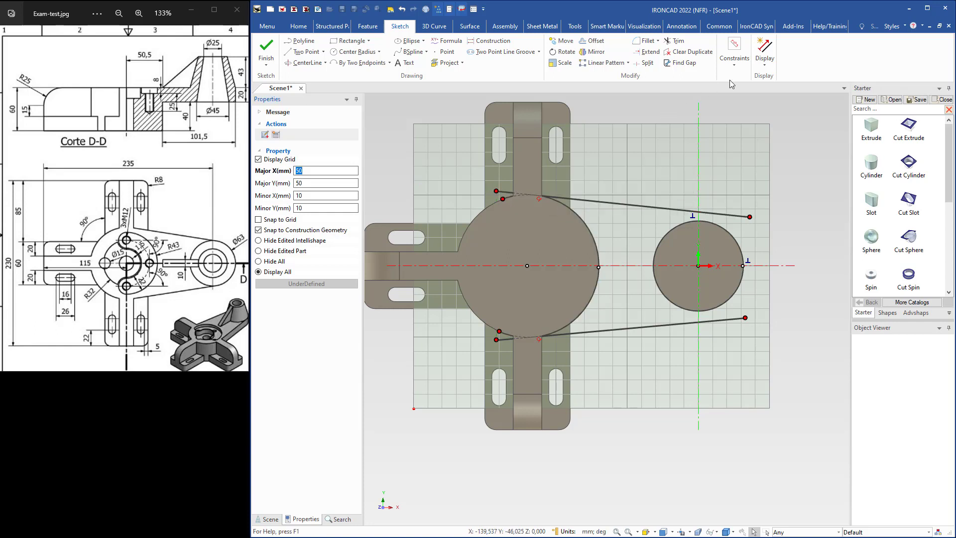
# Constrain the upper and lower lines to be tangent to the offset cylinder's circle.
pyautogui.click(735, 59)
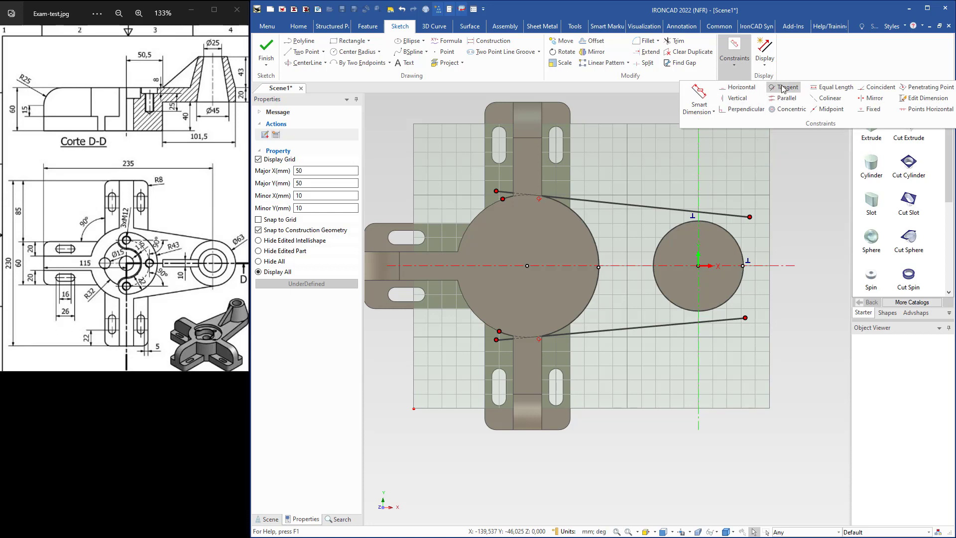
pyautogui.click(783, 88)
pyautogui.click(727, 214)
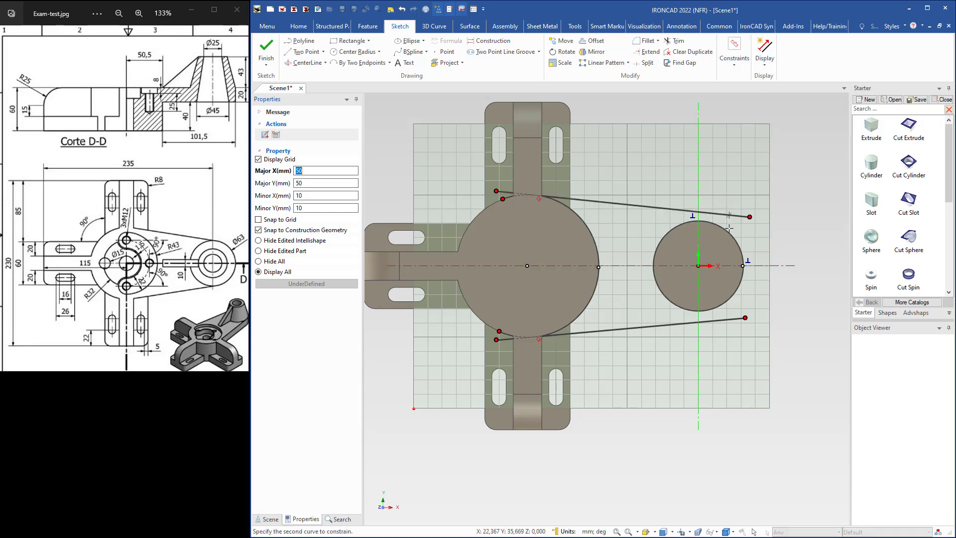
pyautogui.click(729, 234)
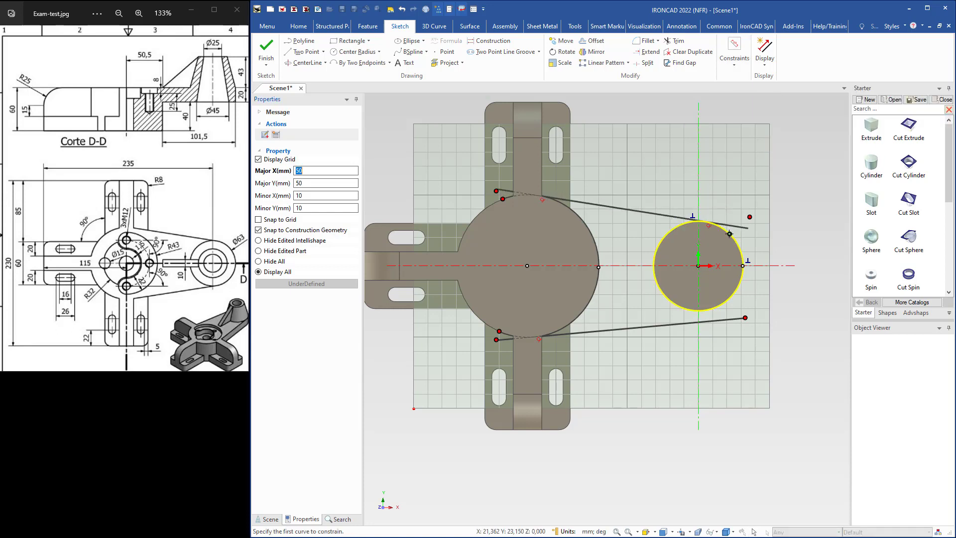
pyautogui.click(731, 319)
pyautogui.click(729, 301)
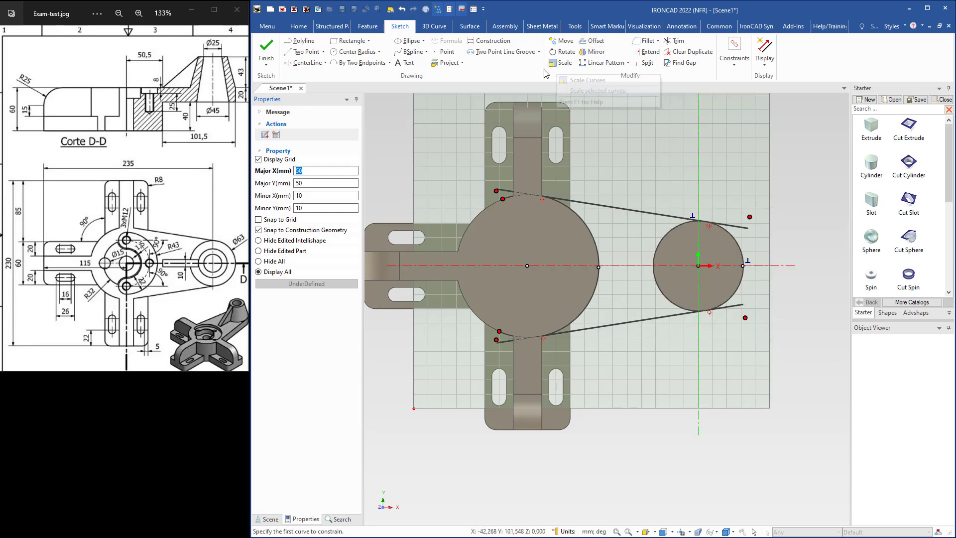
# Trim the overhanging line ends, the offset circle's hub-side portion and the entire projected hub arc from the arm sketch.
pyautogui.click(675, 41)
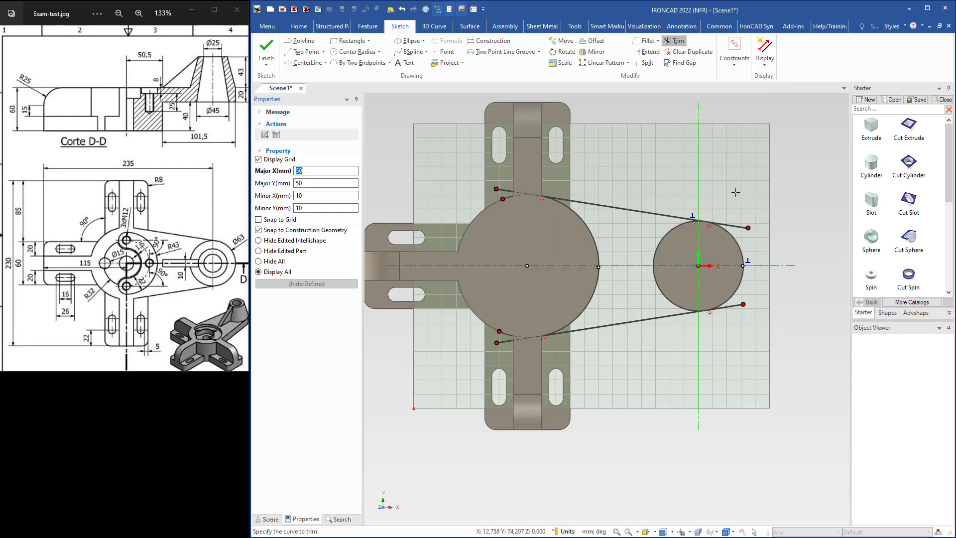
pyautogui.click(736, 225)
pyautogui.click(737, 305)
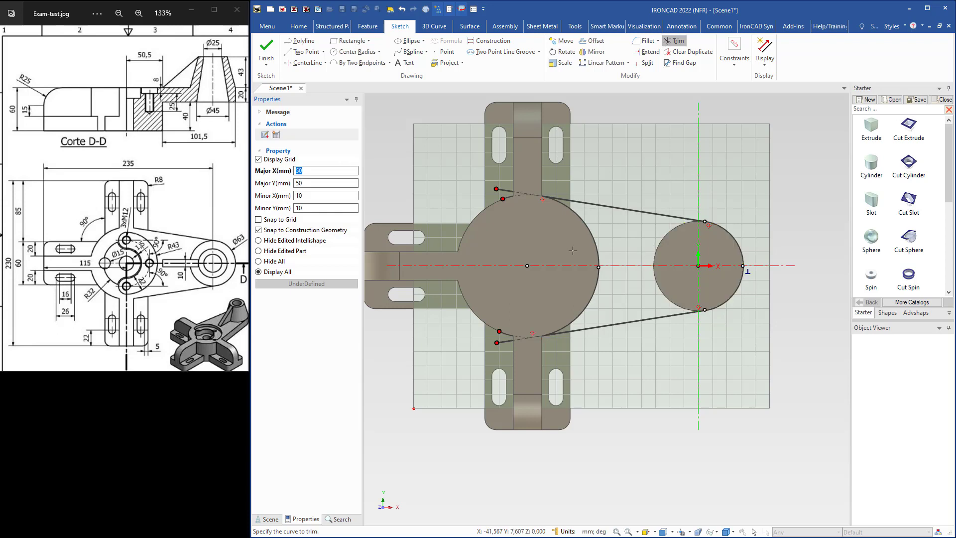
pyautogui.click(500, 188)
pyautogui.click(497, 346)
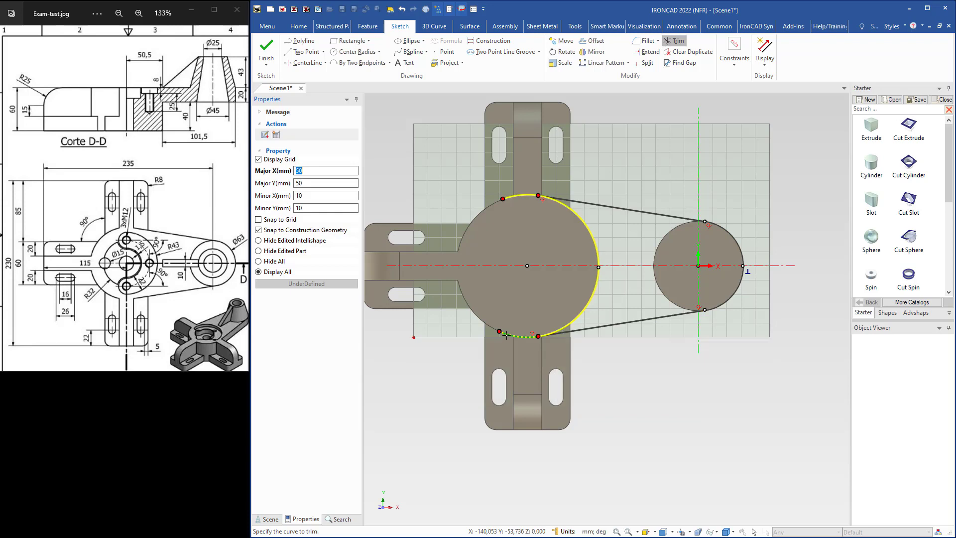
pyautogui.click(505, 334)
pyautogui.click(511, 199)
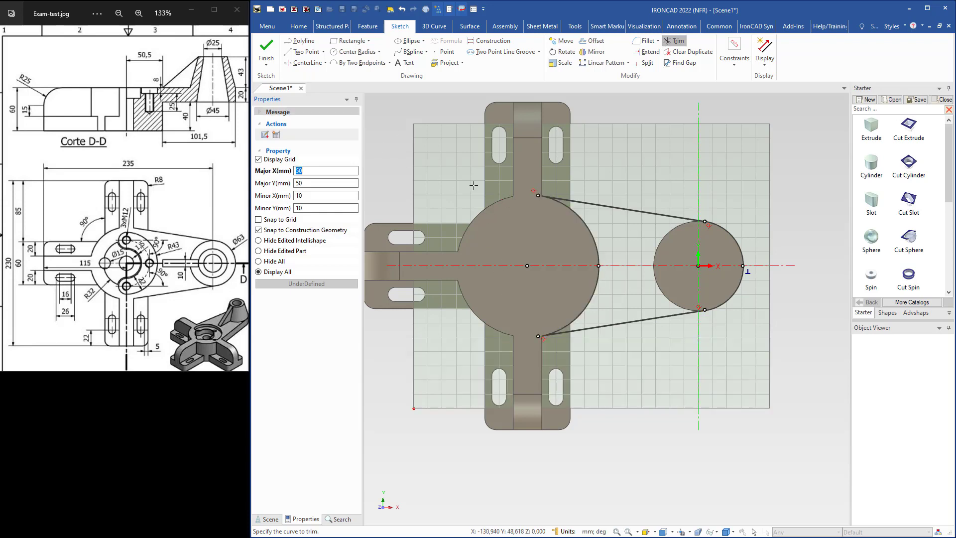
pyautogui.click(589, 229)
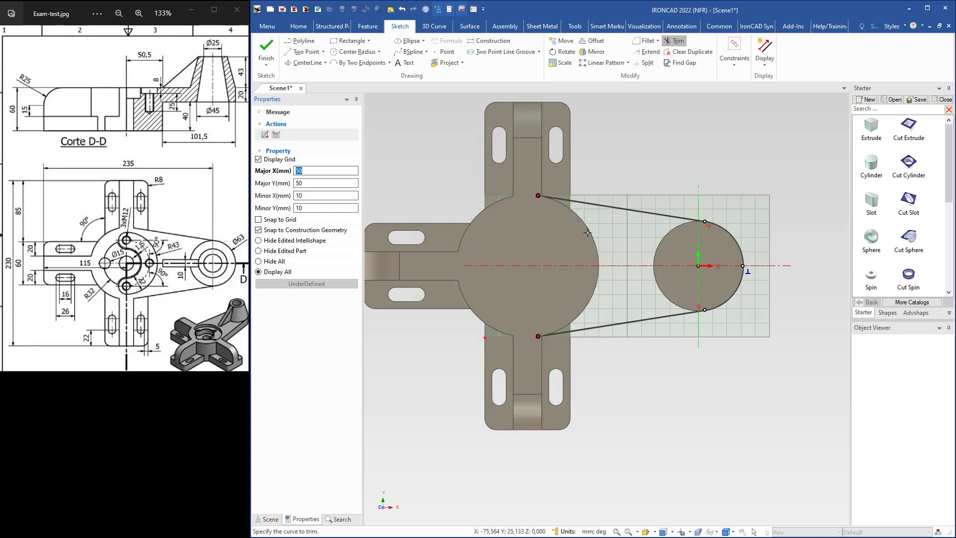
# Close the arm profile with a vertical line joining the two hub-side line ends and finish the sketch.
pyautogui.click(290, 54)
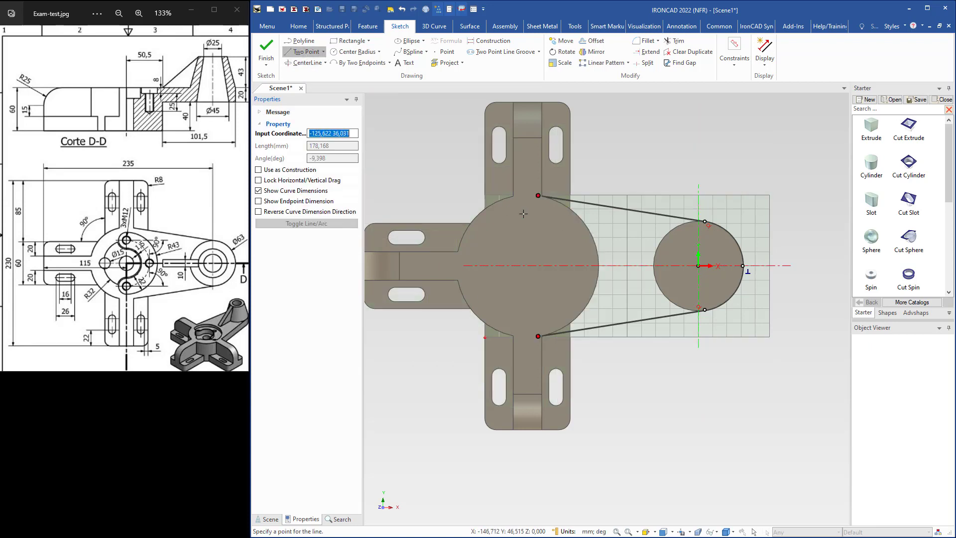
pyautogui.click(538, 196)
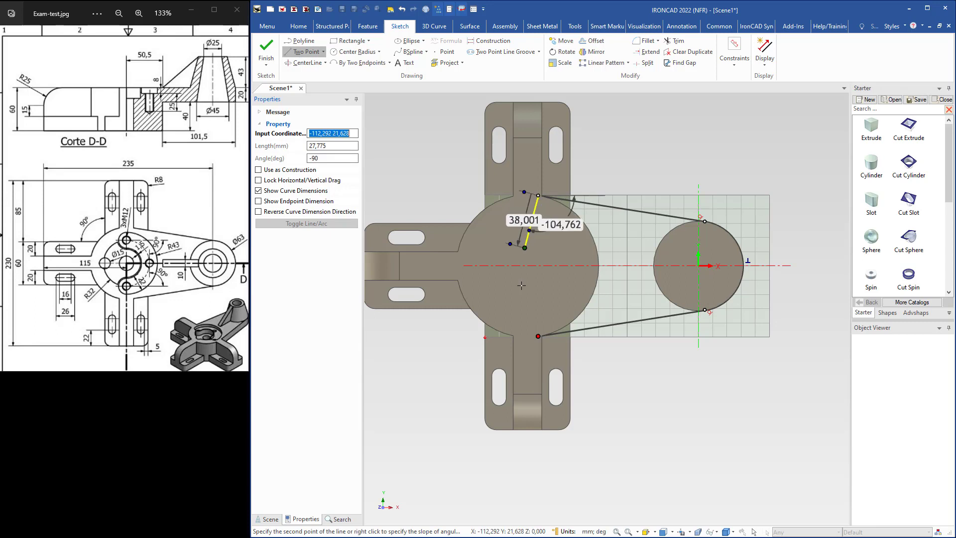
pyautogui.click(538, 336)
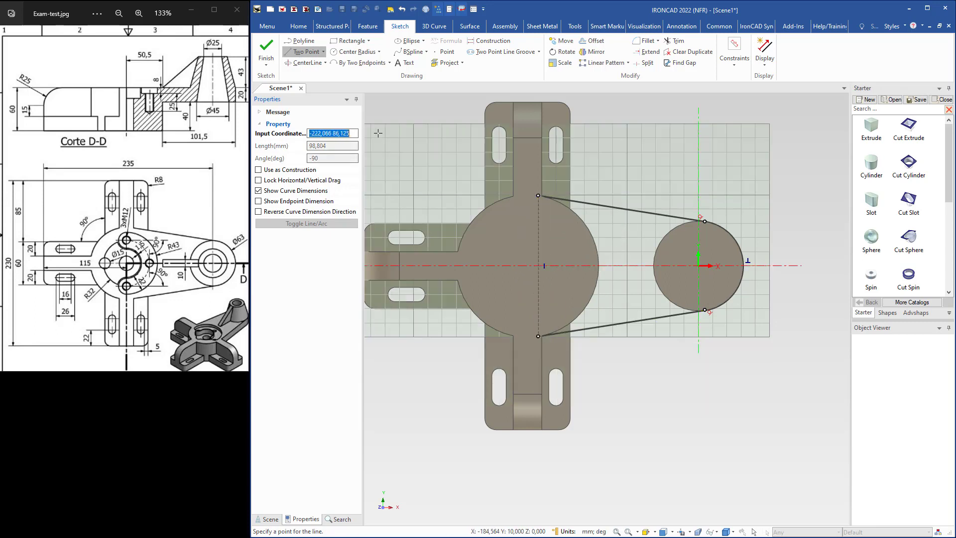
pyautogui.click(266, 50)
# Place a cylinder at the centre of the arm's rounded end, 63 mm in diameter to match its edge and 43 mm high.
pyautogui.moveTo(597, 412); pyautogui.dragTo(620, 393, button='middle')
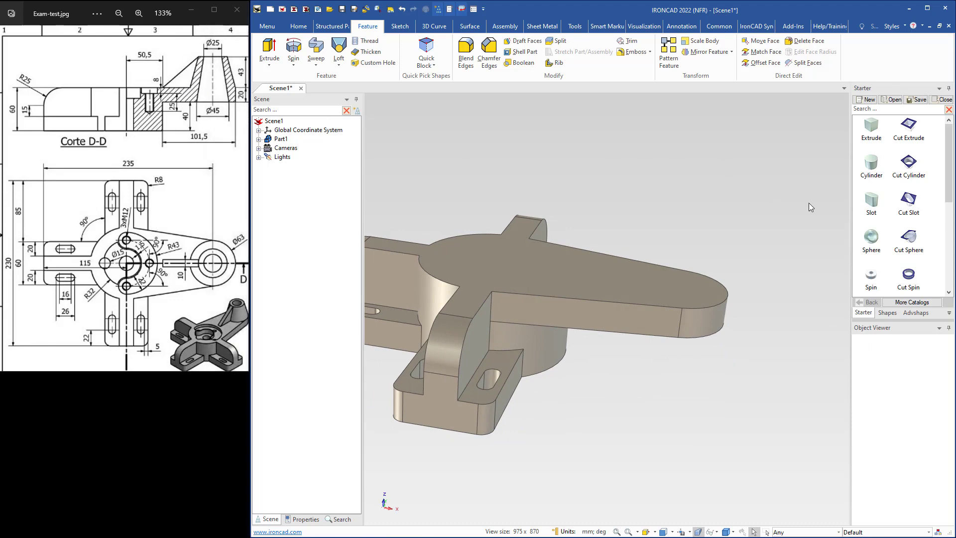
pyautogui.moveTo(665, 195); pyautogui.dragTo(658, 224, button='middle')
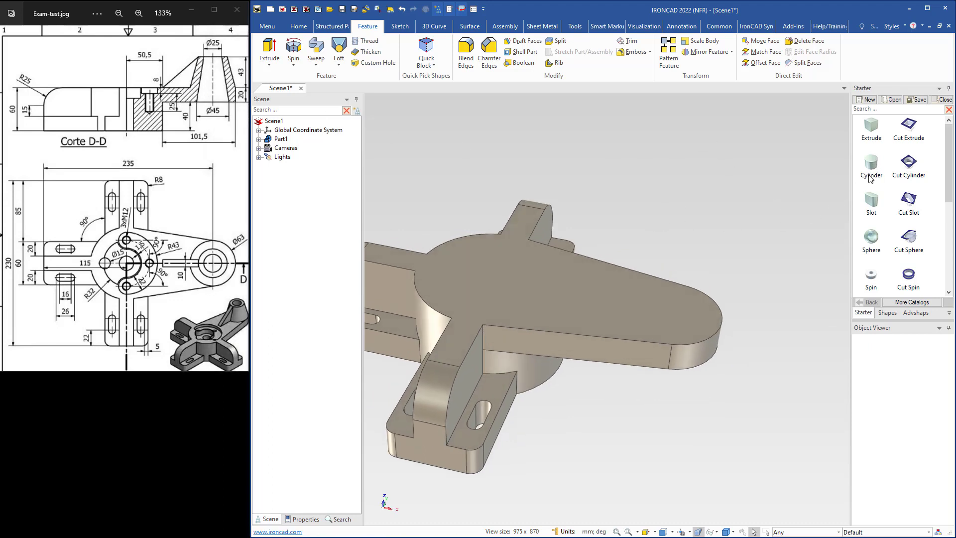
pyautogui.moveTo(861, 175); pyautogui.dragTo(673, 314)
pyautogui.moveTo(584, 252); pyautogui.dragTo(567, 288, button='middle')
pyautogui.moveTo(704, 318); pyautogui.dragTo(710, 348)
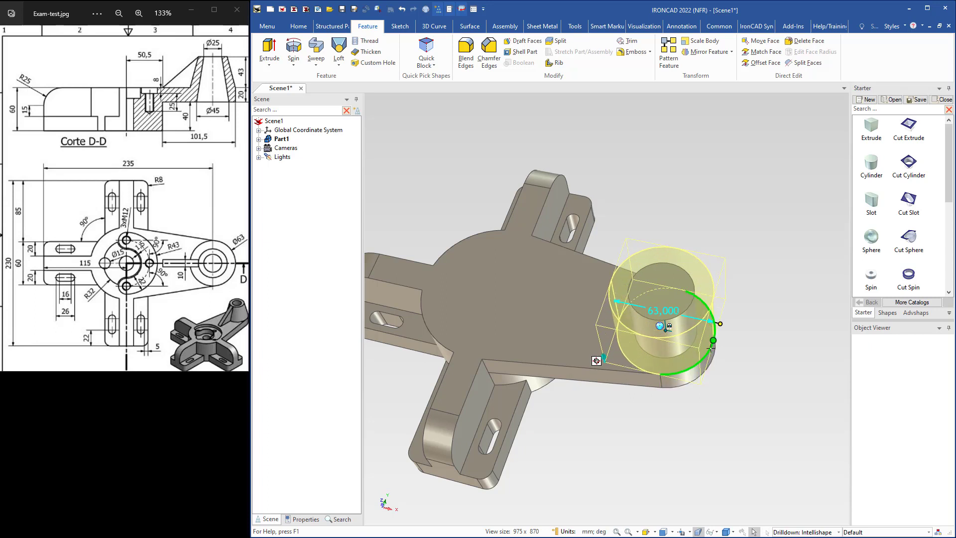
pyautogui.moveTo(708, 356); pyautogui.dragTo(707, 357)
pyautogui.moveTo(707, 356)
pyautogui.mouseDown(button='middle')
pyautogui.moveTo(639, 340)
pyautogui.moveTo(646, 312)
pyautogui.mouseUp(button='middle')
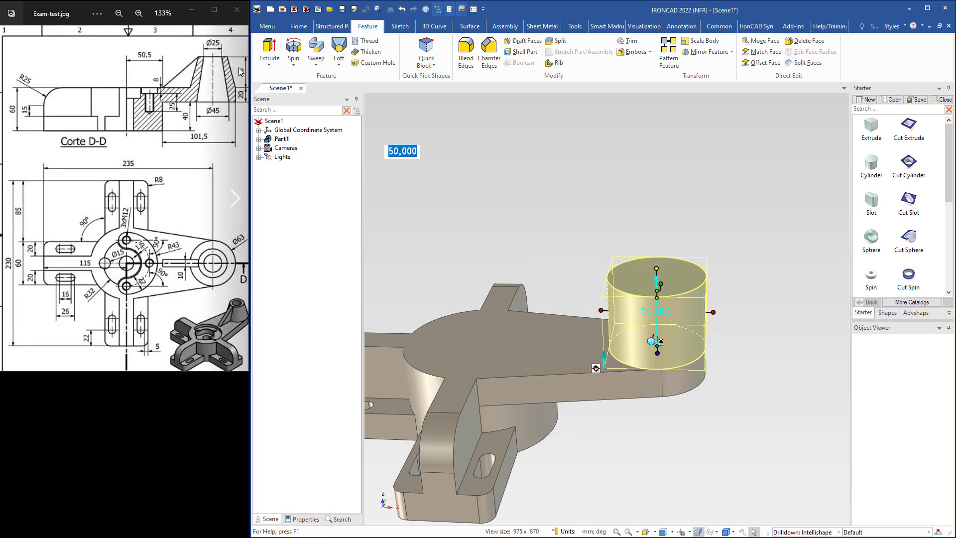
pyautogui.write('63')
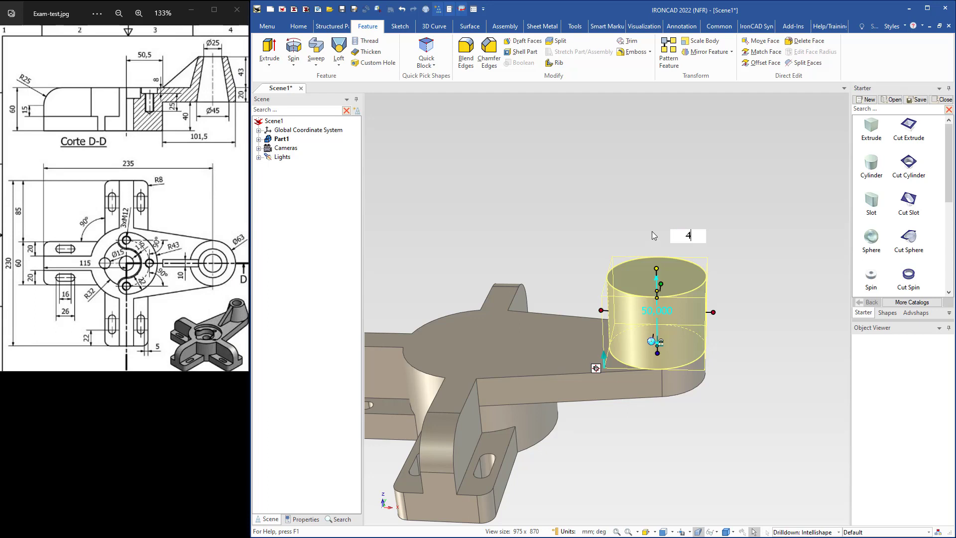
pyautogui.press('Tab')
pyautogui.click(736, 251)
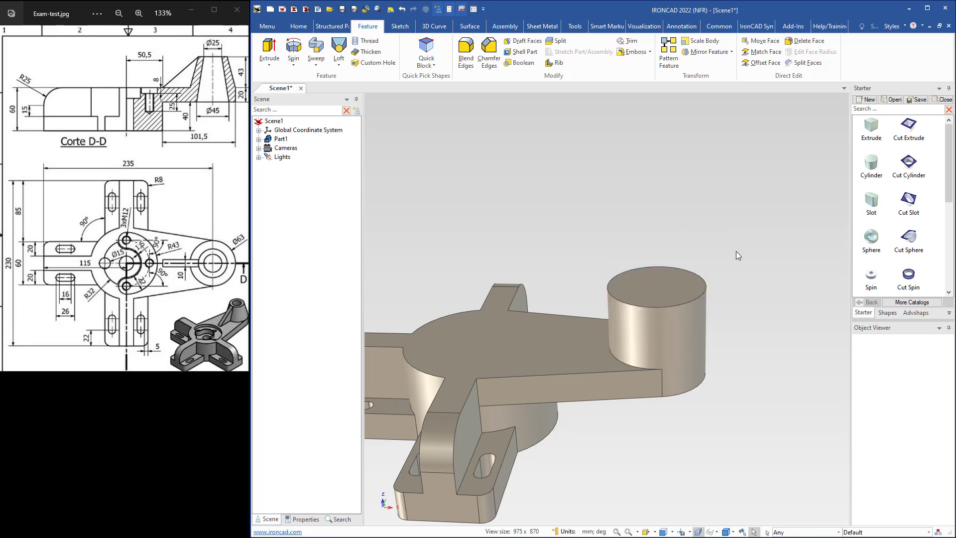
# Edit the new cylinder's feature options and apply an inward draft of 15°.
pyautogui.scroll(-2, 674, 308)
pyautogui.scroll(2, 646, 312)
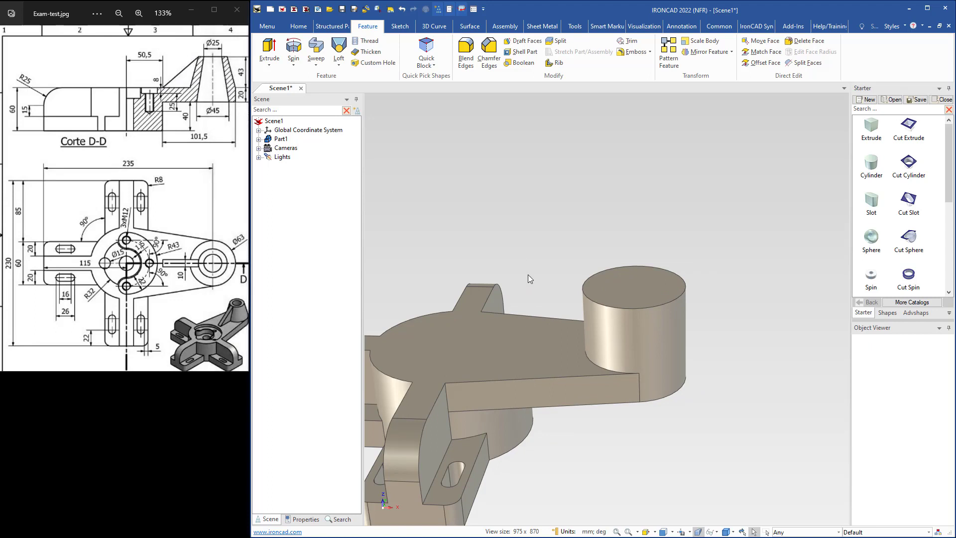
pyautogui.click(619, 325)
pyautogui.click(615, 329)
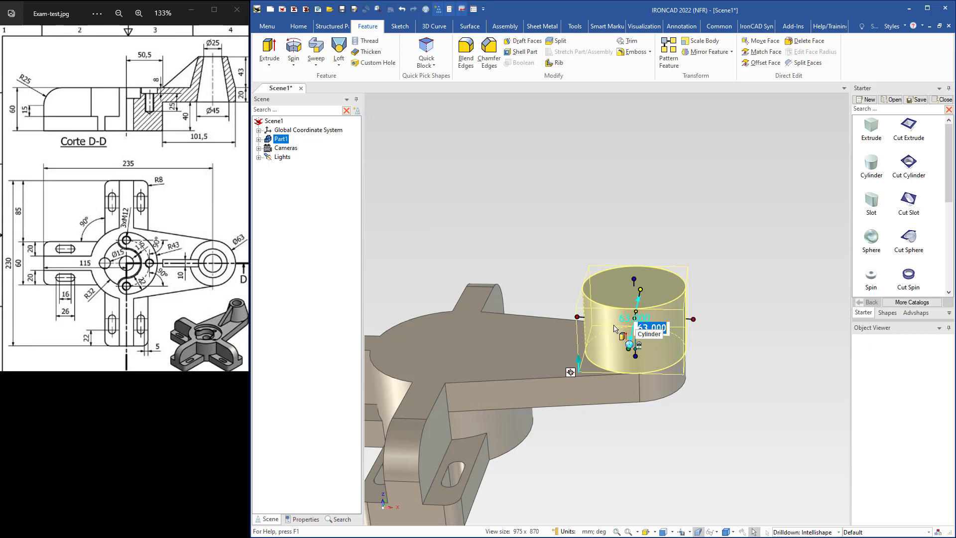
pyautogui.rightClick(612, 318)
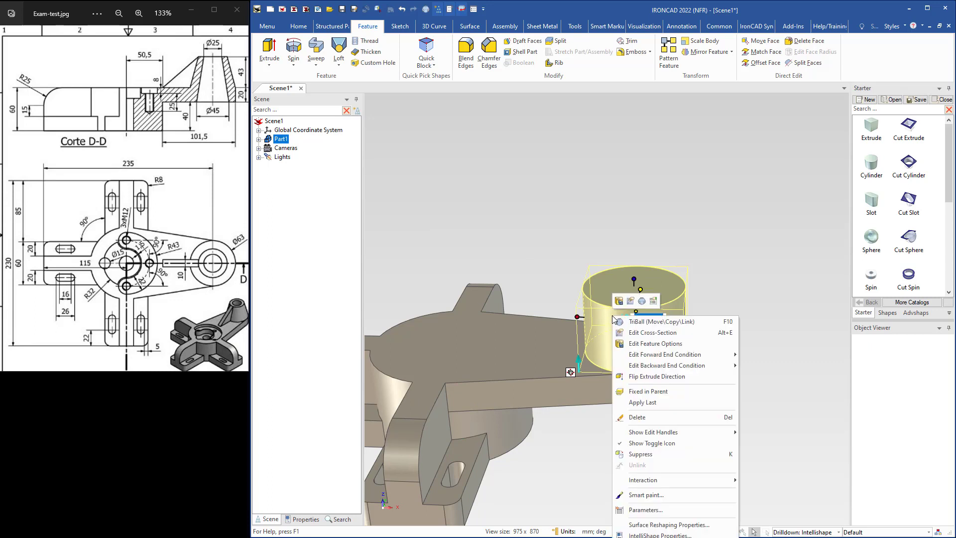
pyautogui.click(641, 345)
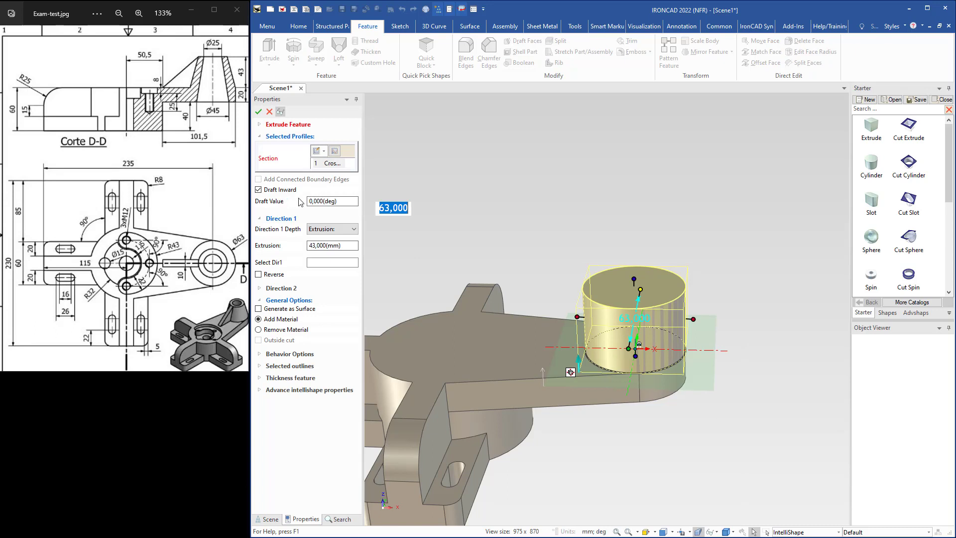
pyautogui.moveTo(539, 280); pyautogui.dragTo(448, 287, button='middle')
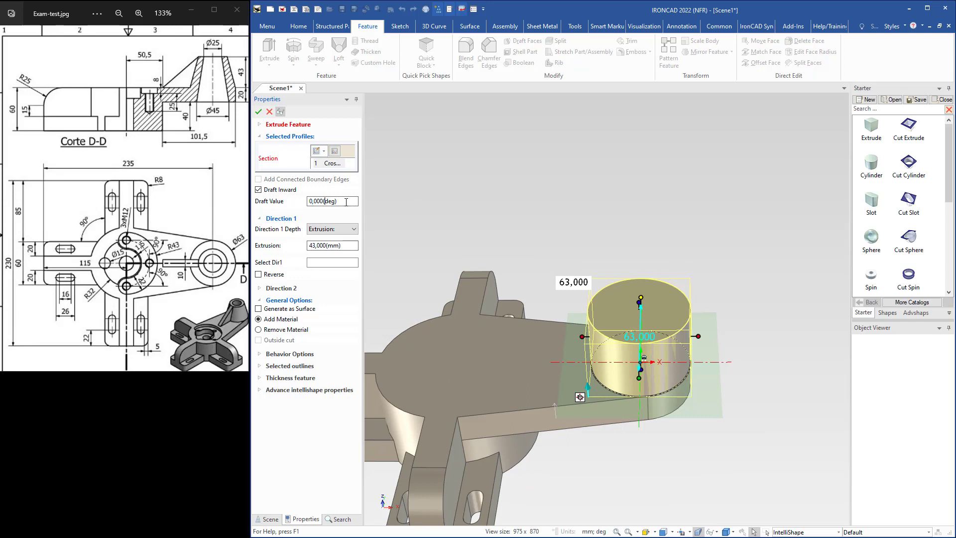
pyautogui.doubleClick(319, 198)
pyautogui.write('15')
pyautogui.press('Return')
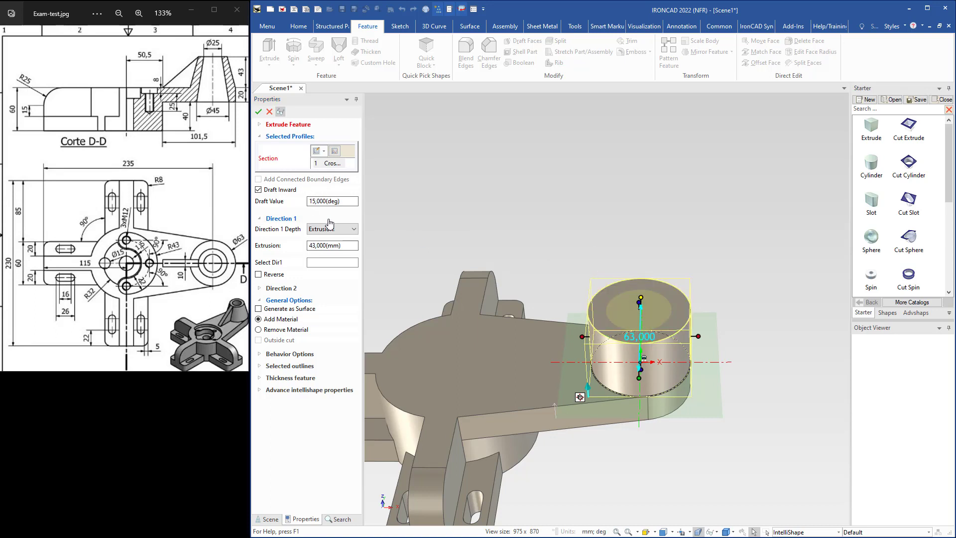
pyautogui.click(258, 111)
pyautogui.moveTo(536, 341); pyautogui.dragTo(562, 342, button='middle')
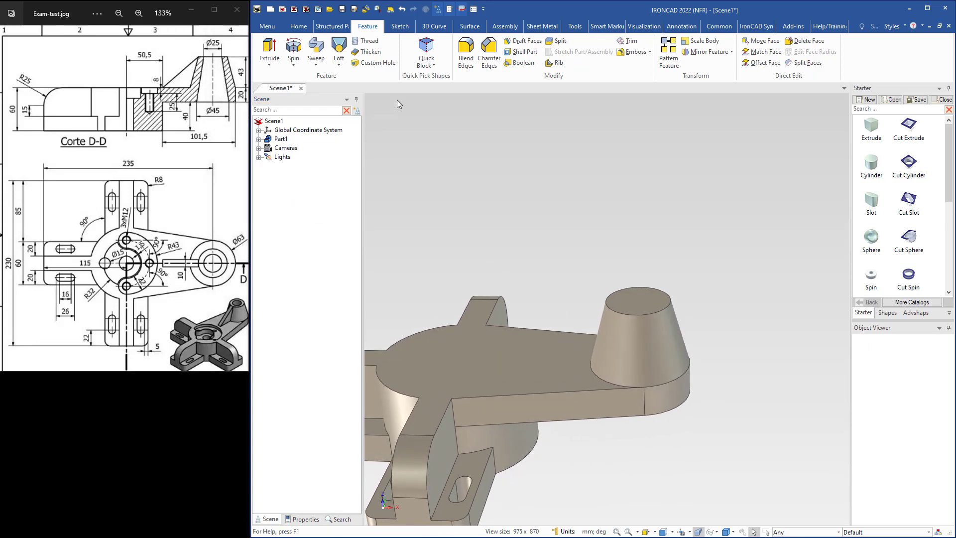
# Create a 360° remove-material spin shape with the Spin Wizard at the centre of the cone's top face and open its cross-section sketch.
pyautogui.click(300, 28)
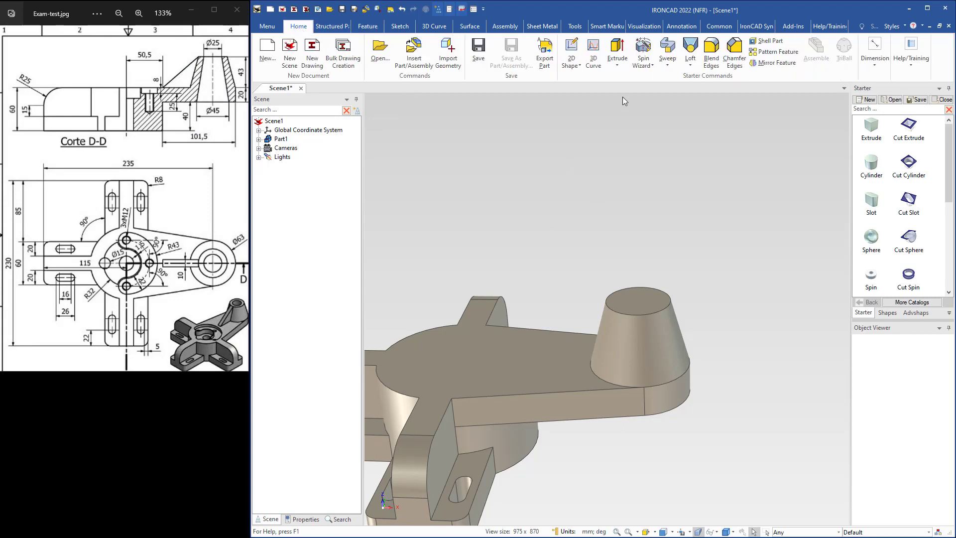
pyautogui.click(649, 66)
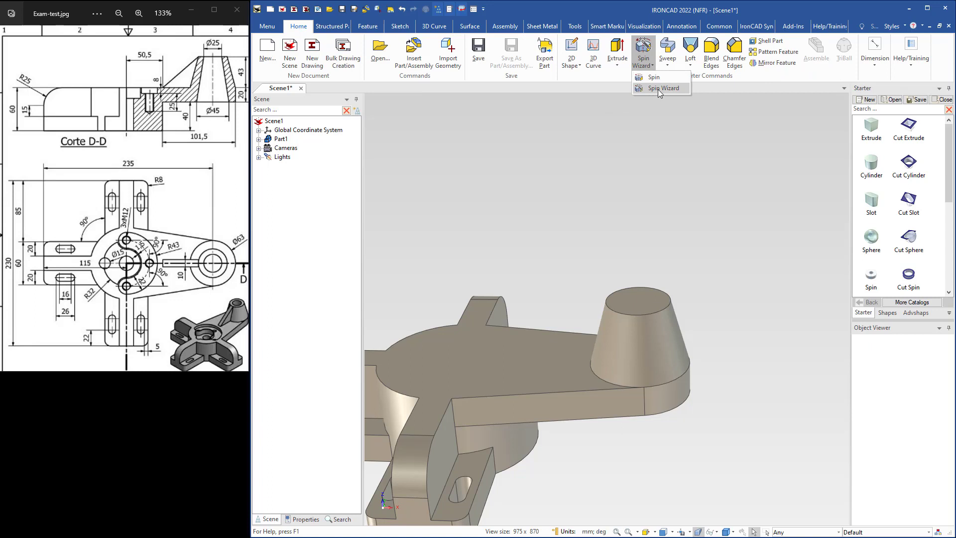
pyautogui.click(658, 88)
pyautogui.moveTo(617, 296); pyautogui.dragTo(635, 314, button='middle')
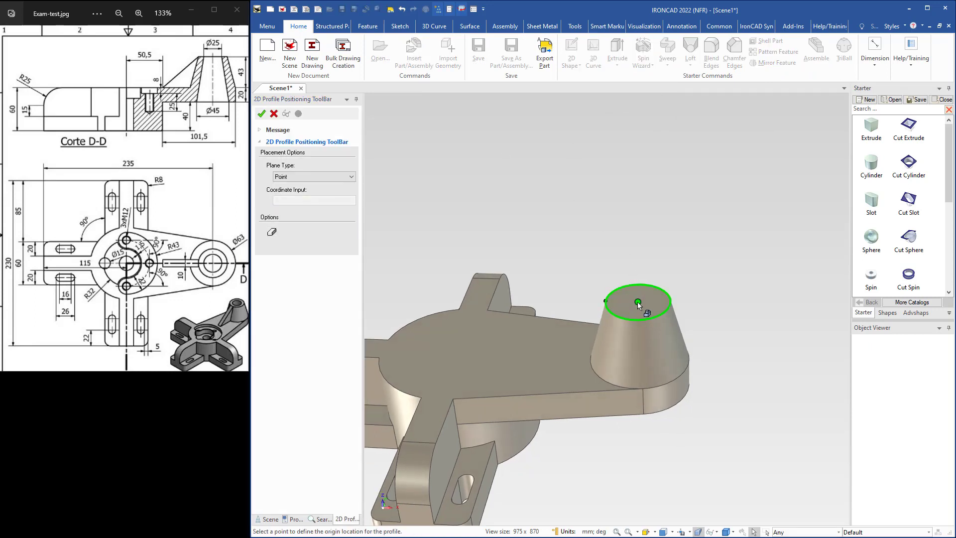
pyautogui.click(638, 302)
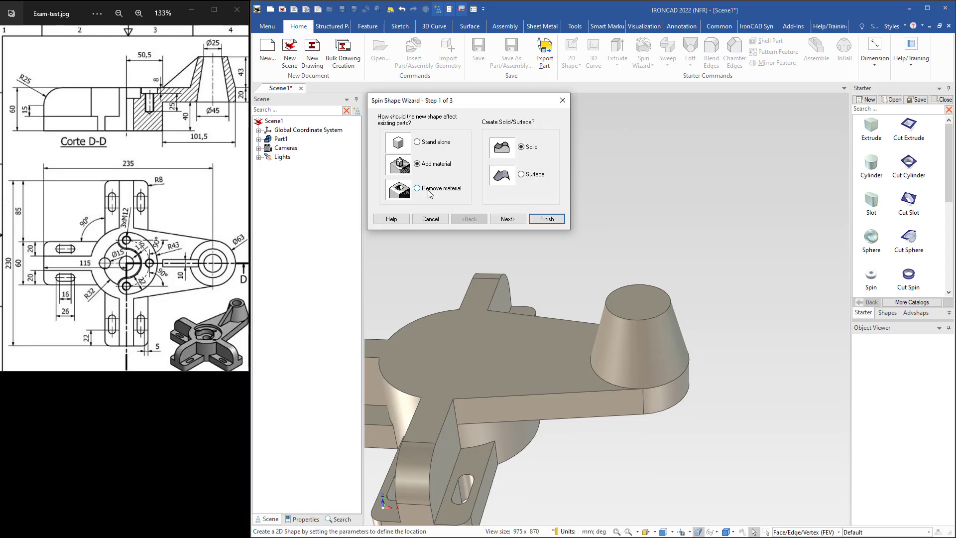
pyautogui.click(506, 220)
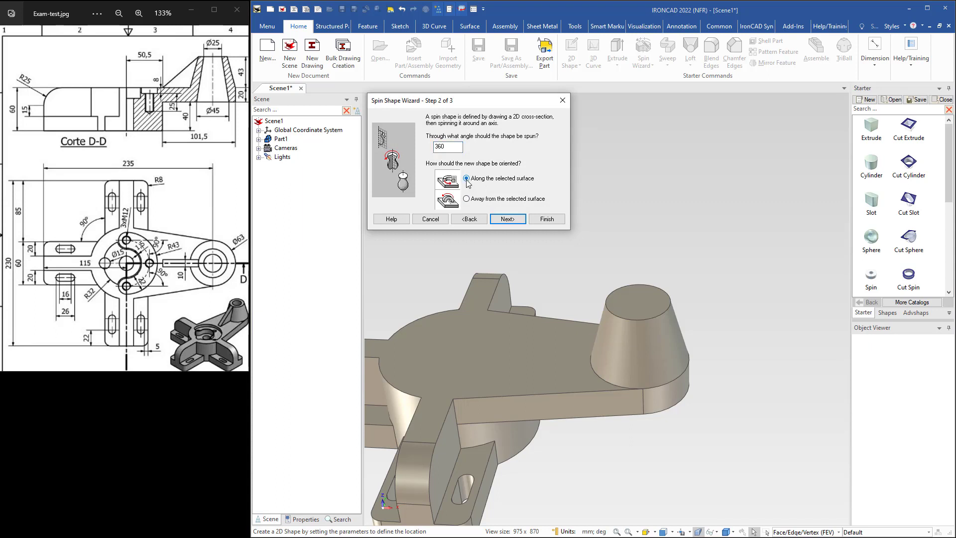
pyautogui.click(546, 219)
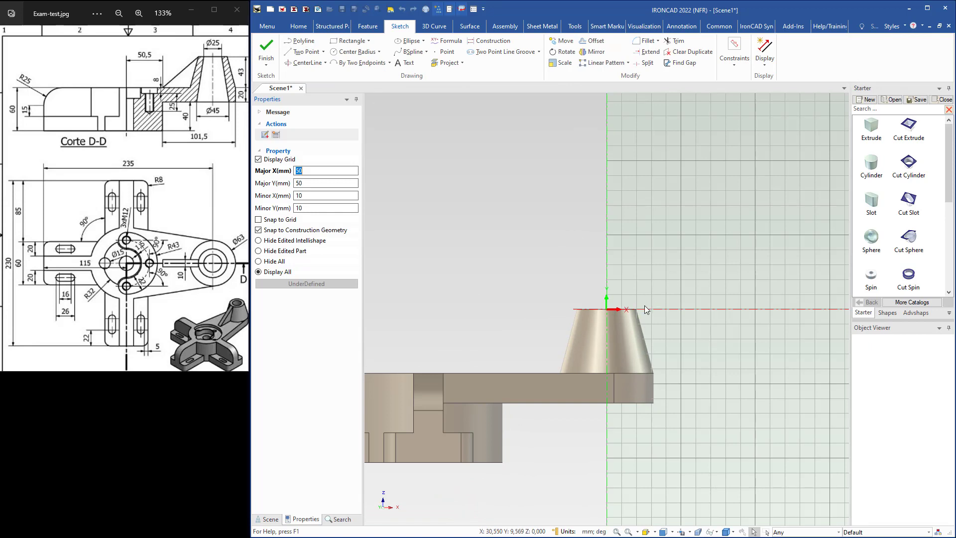
pyautogui.scroll(2, 644, 305)
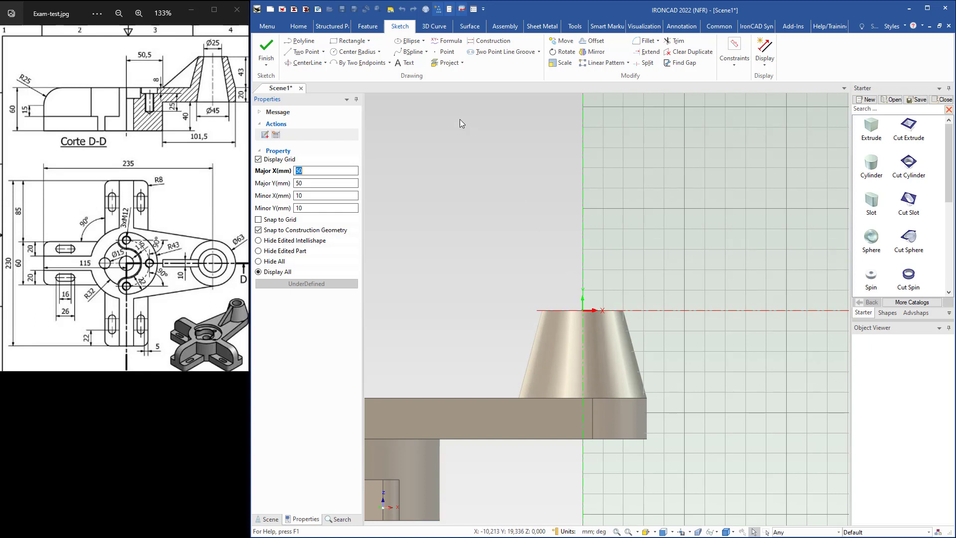
# Project the cone's top edge and the lower edge of the arm's rounded end into the spin sketch.
pyautogui.click(446, 63)
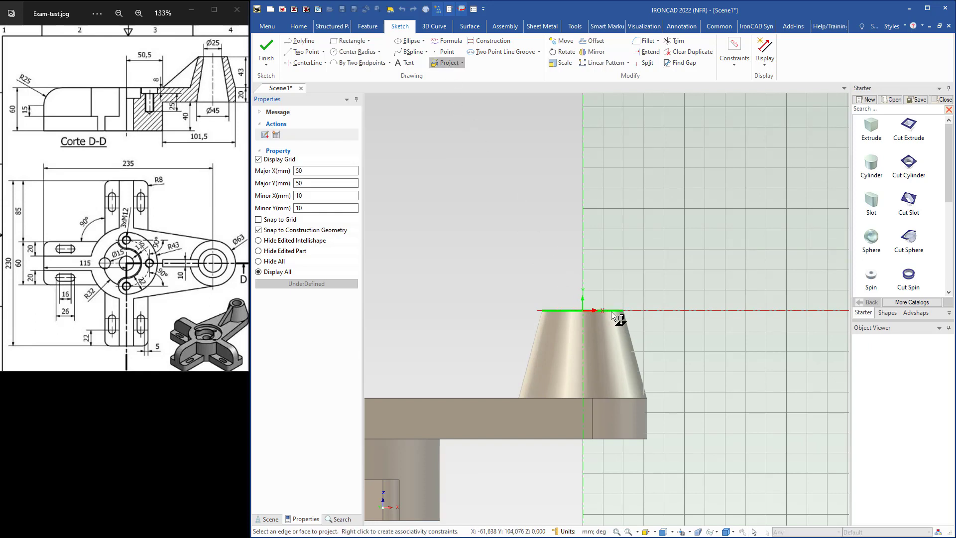
pyautogui.click(617, 314)
pyautogui.click(611, 438)
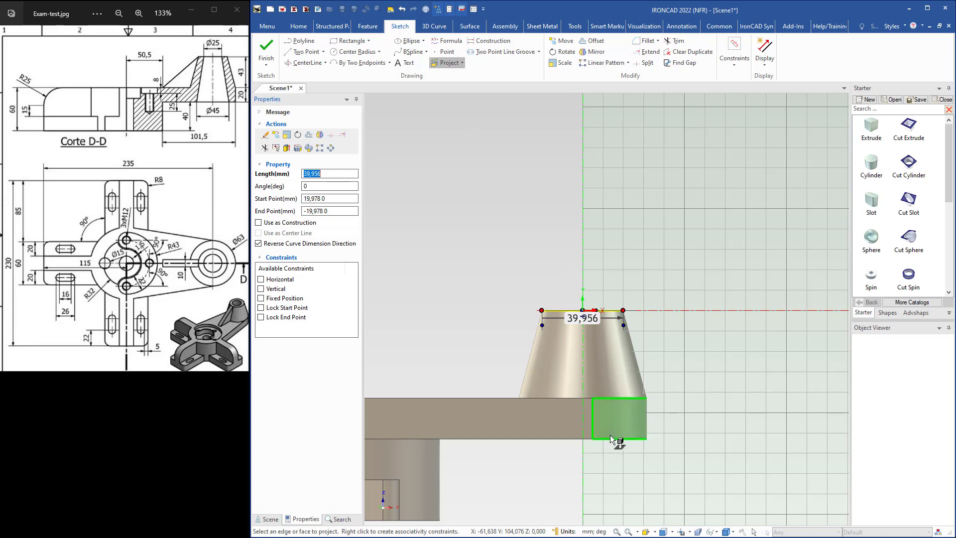
pyautogui.scroll(2, 604, 443)
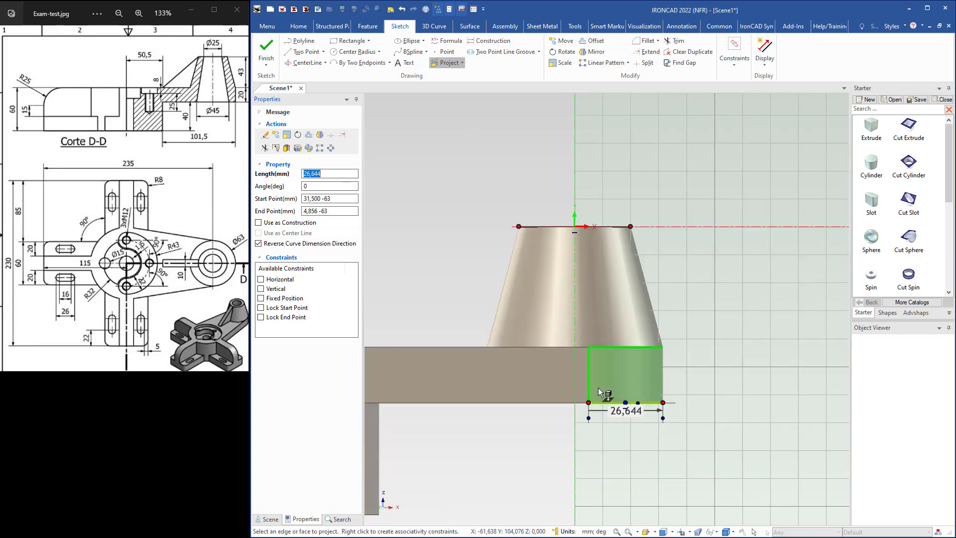
pyautogui.press('Escape')
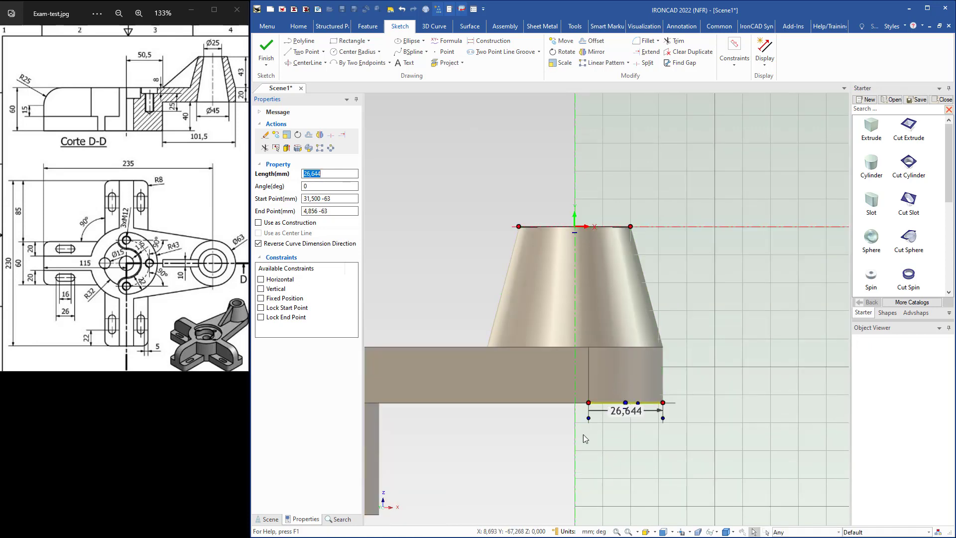
# Extend the projected lower line to the vertical axis and set its length to 45/2 mm.
pyautogui.scroll(2, 584, 429)
pyautogui.scroll(2, 612, 413)
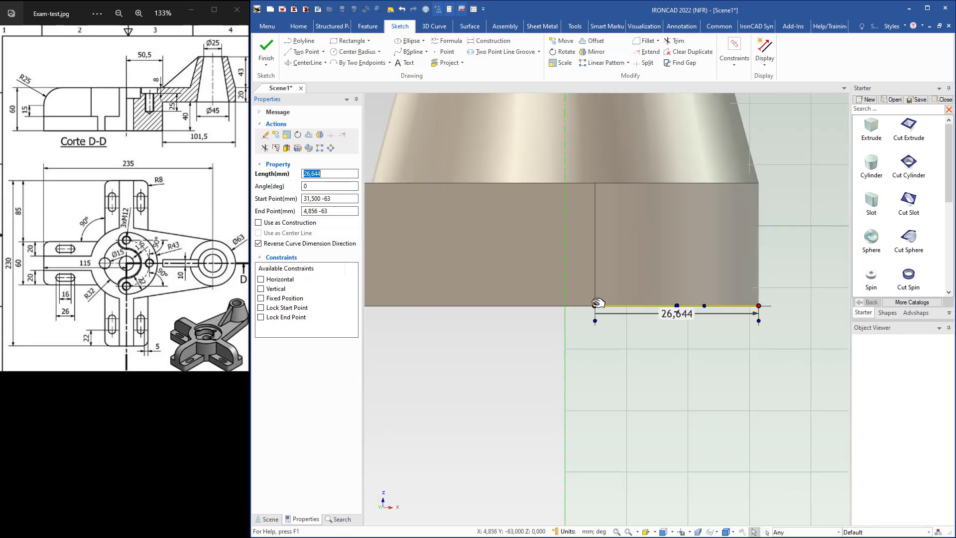
pyautogui.moveTo(596, 304); pyautogui.dragTo(564, 306)
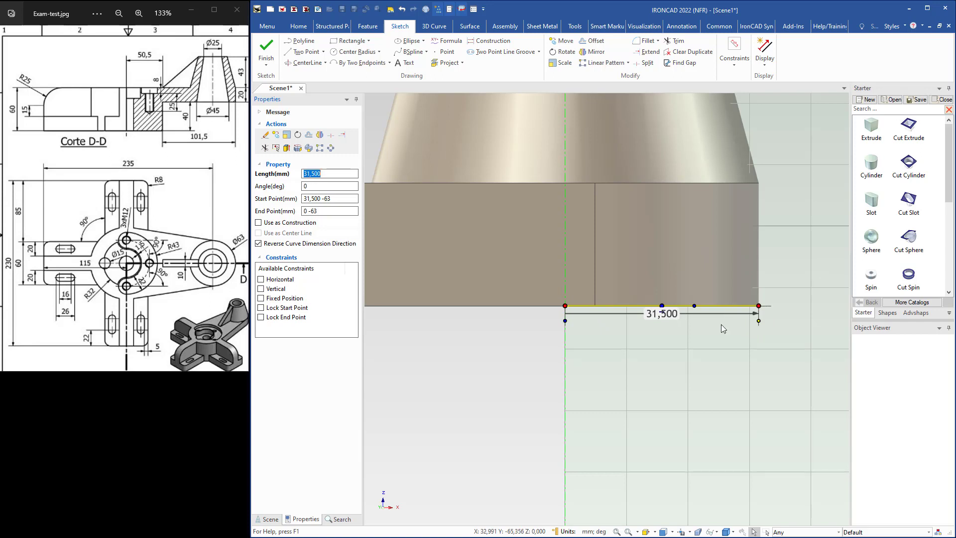
pyautogui.doubleClick(672, 313)
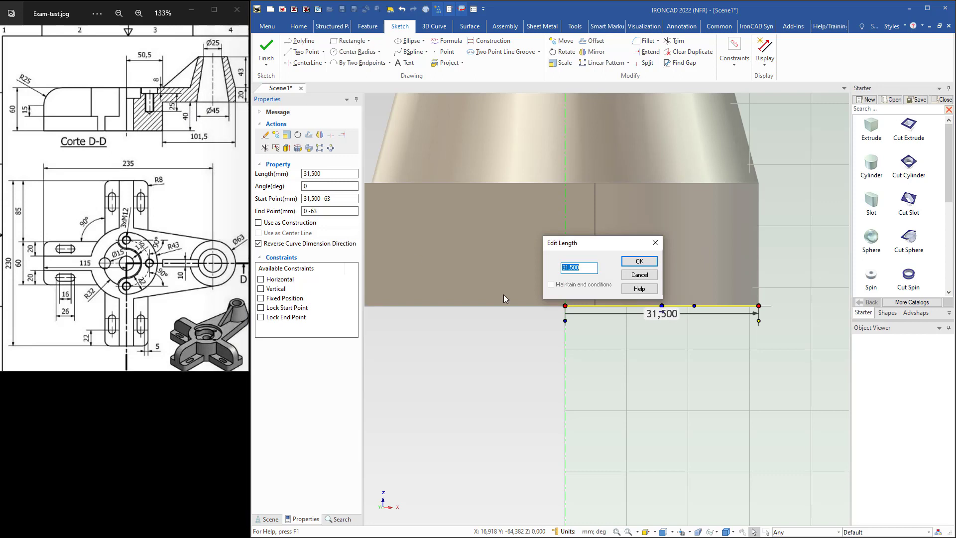
pyautogui.write('45/2')
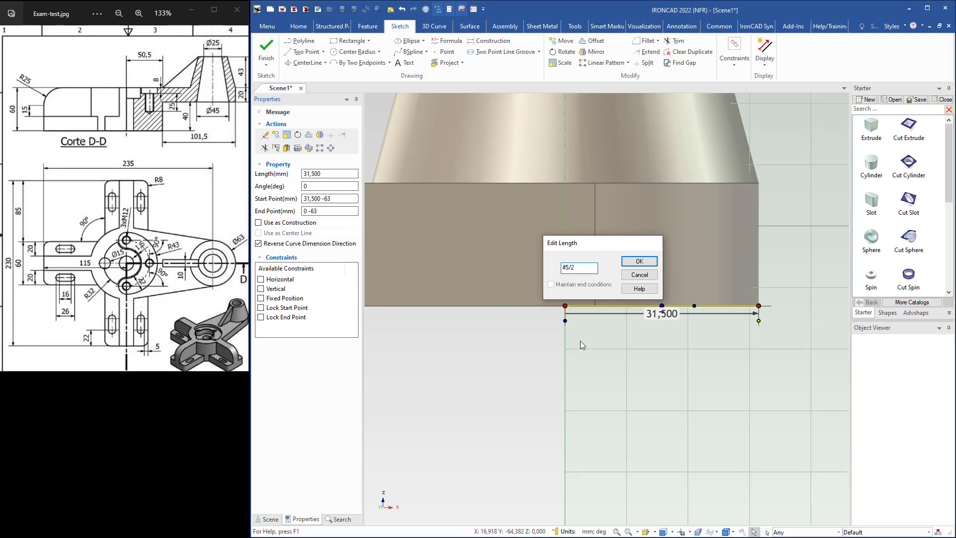
pyautogui.press('Return')
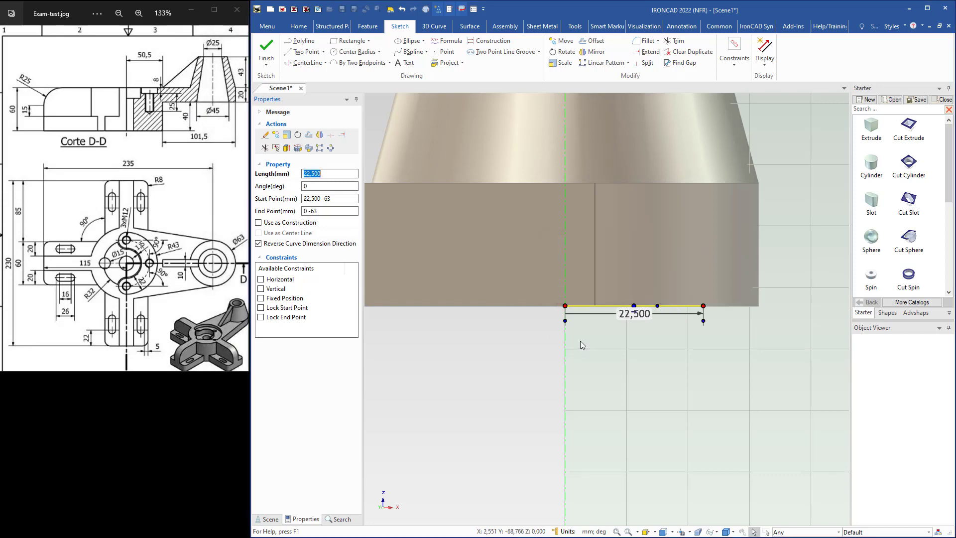
# Shorten the projected upper line to the vertical axis and set its length to 25/2 mm.
pyautogui.scroll(-3, 610, 220)
pyautogui.keyDown('shift'); pyautogui.moveTo(608, 225); pyautogui.dragTo(623, 276, button='middle'); pyautogui.keyUp('shift')
pyautogui.scroll(3, 598, 255)
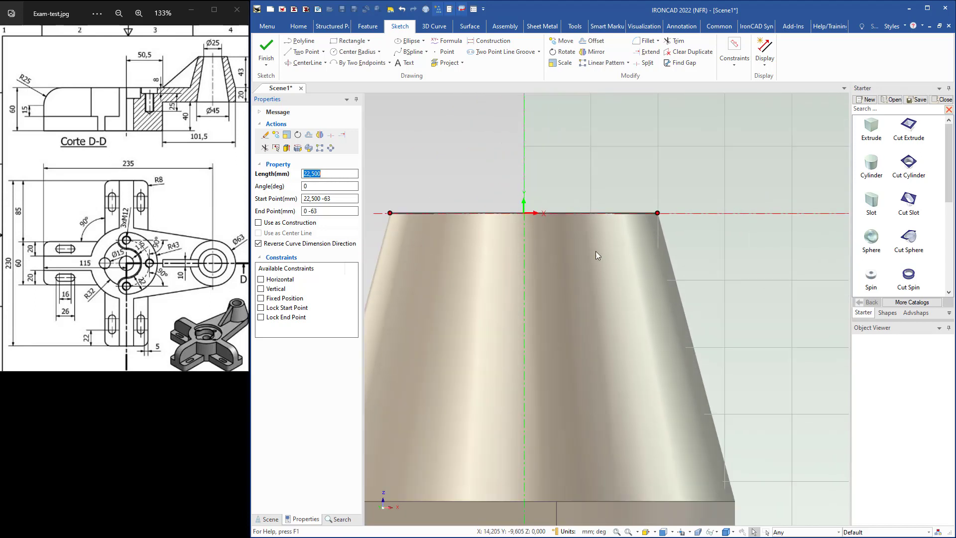
pyautogui.click(598, 214)
pyautogui.moveTo(391, 213); pyautogui.dragTo(523, 213)
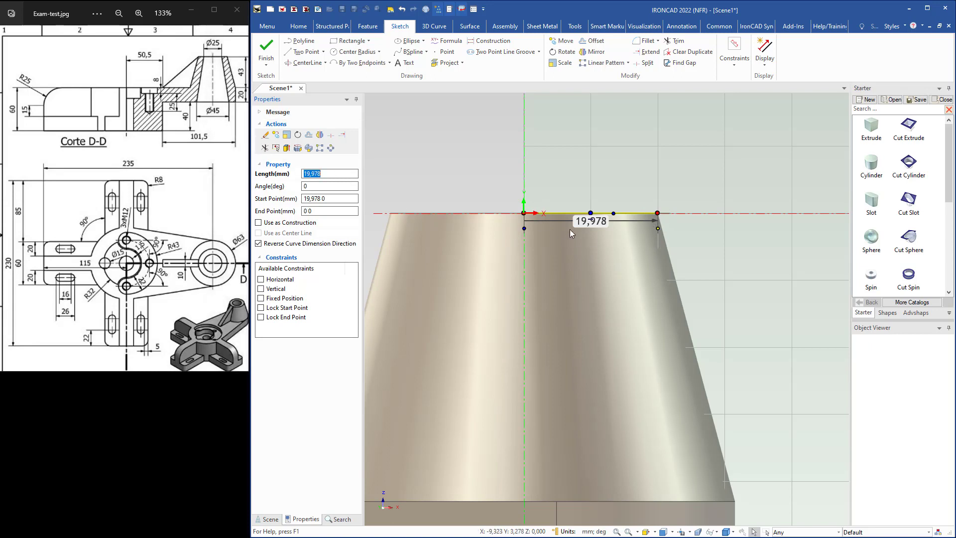
pyautogui.doubleClick(595, 223)
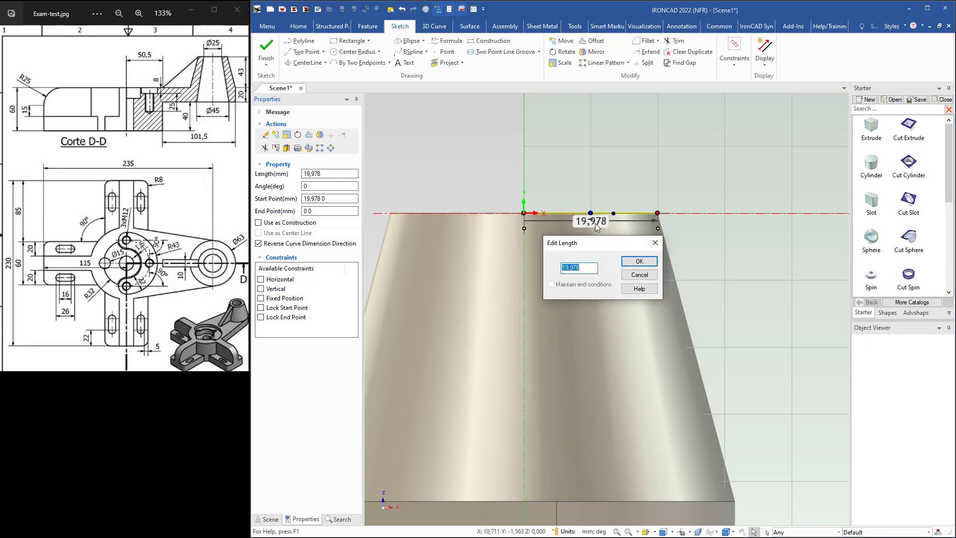
pyautogui.write('25/2')
pyautogui.press('Return')
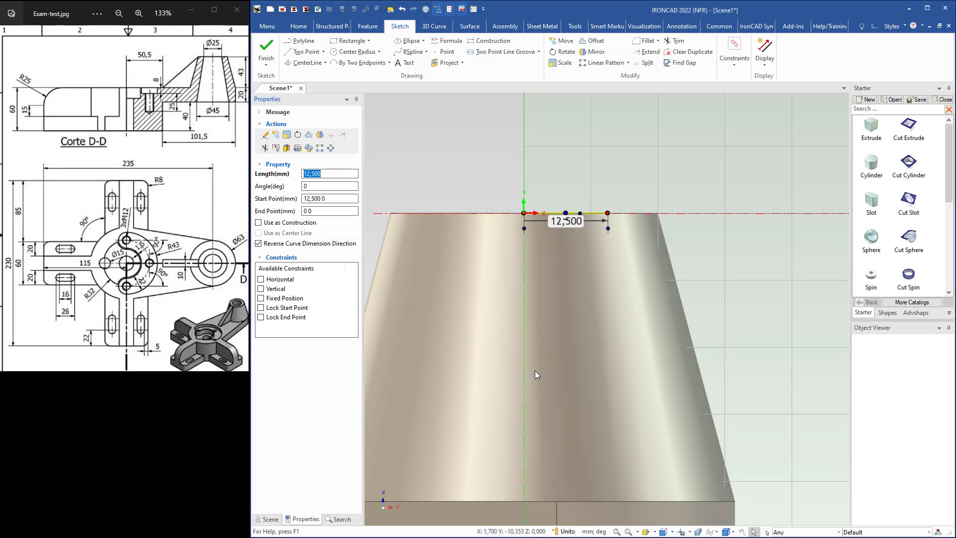
# Join the outer ends of the upper and lower lines with a slanted line and finish the sketch to cut the tapered hole.
pyautogui.scroll(-3, 541, 366)
pyautogui.click(301, 52)
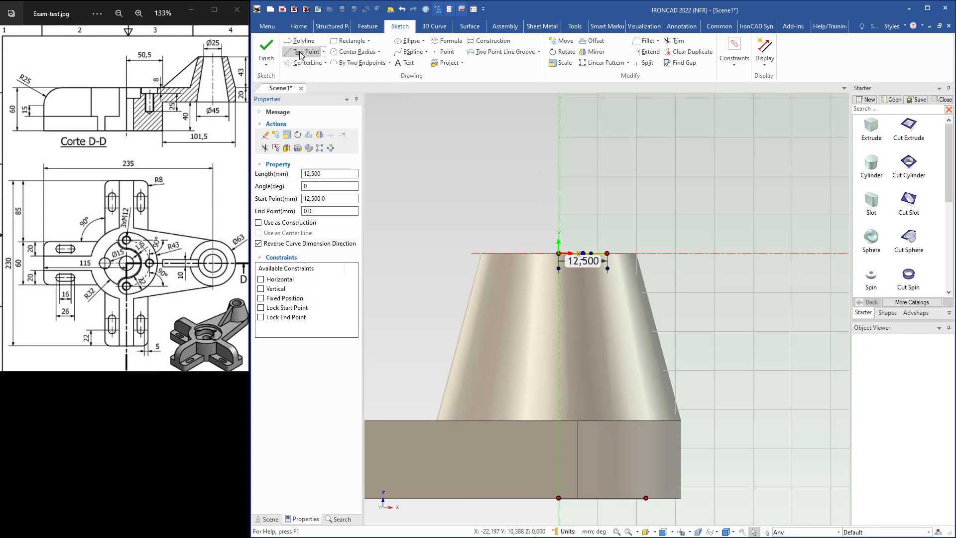
pyautogui.click(607, 254)
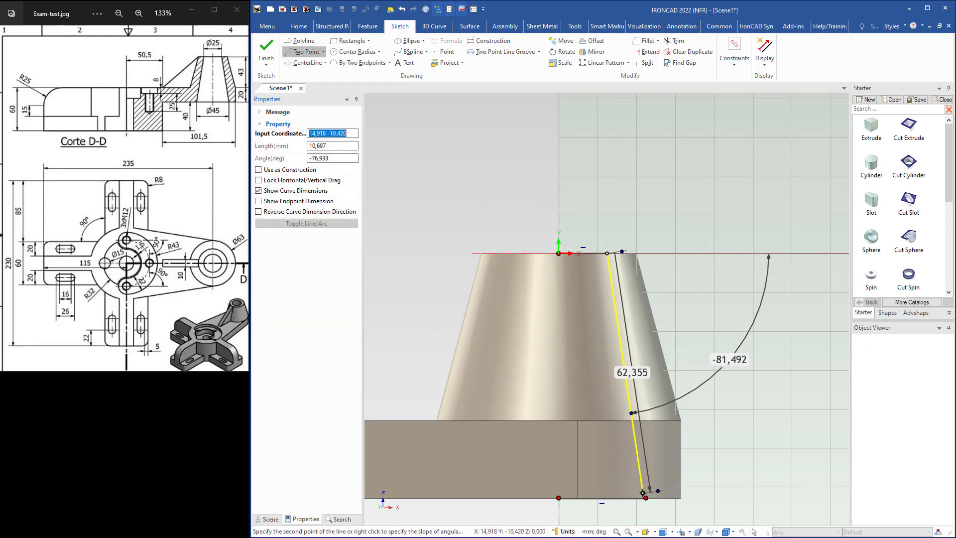
pyautogui.click(646, 497)
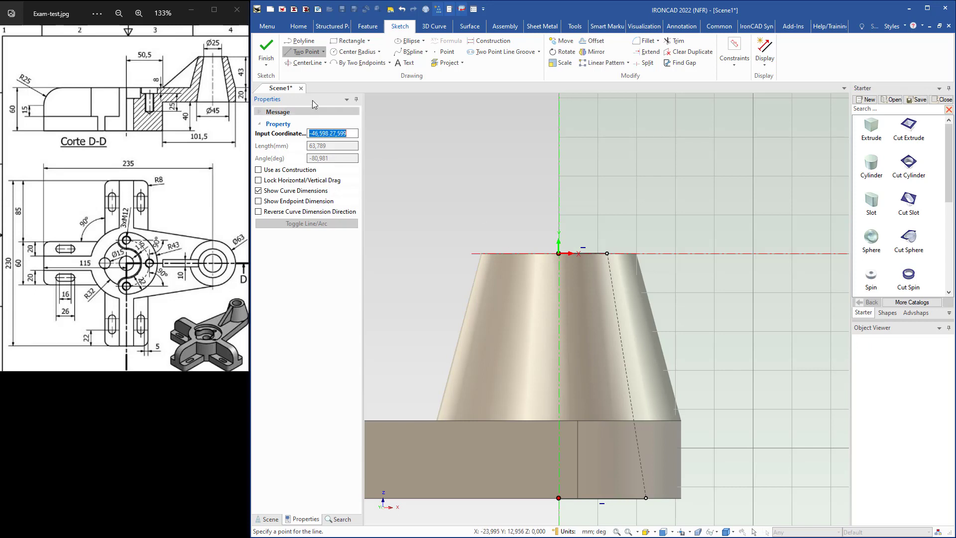
pyautogui.click(265, 47)
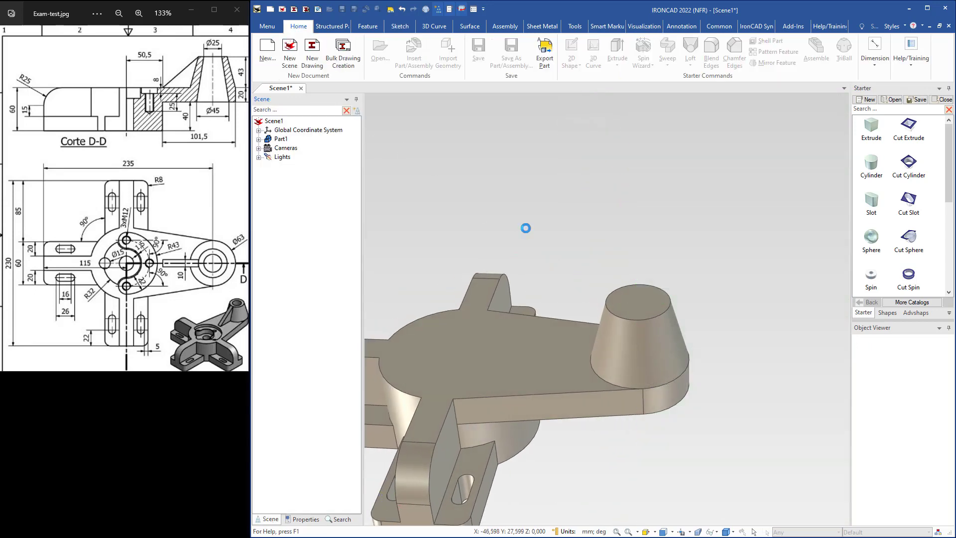
pyautogui.moveTo(585, 306)
pyautogui.mouseDown(button='middle')
pyautogui.moveTo(579, 200)
pyautogui.moveTo(581, 302)
pyautogui.mouseUp(button='middle')
pyautogui.click(741, 299)
pyautogui.moveTo(602, 345); pyautogui.dragTo(426, 246, button='middle')
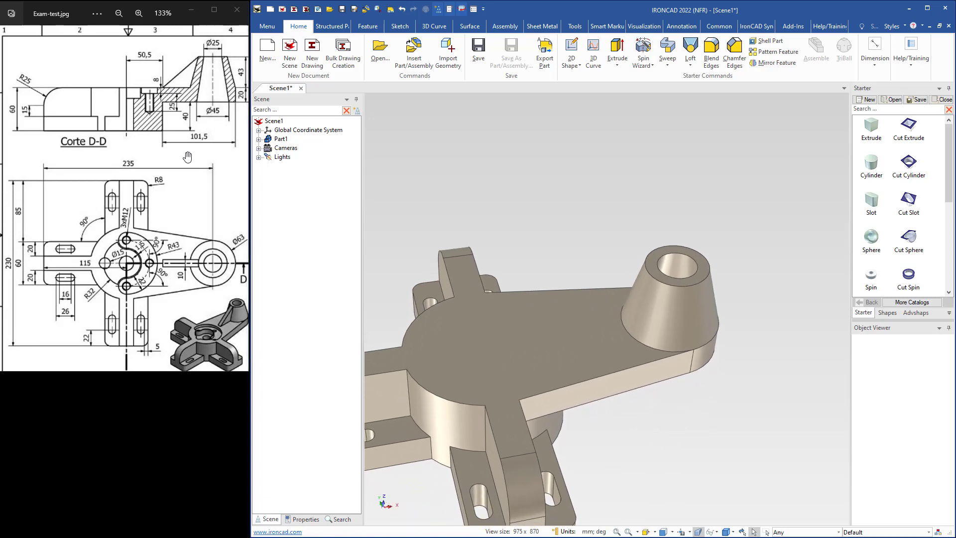
pyautogui.scroll(2, 724, 421)
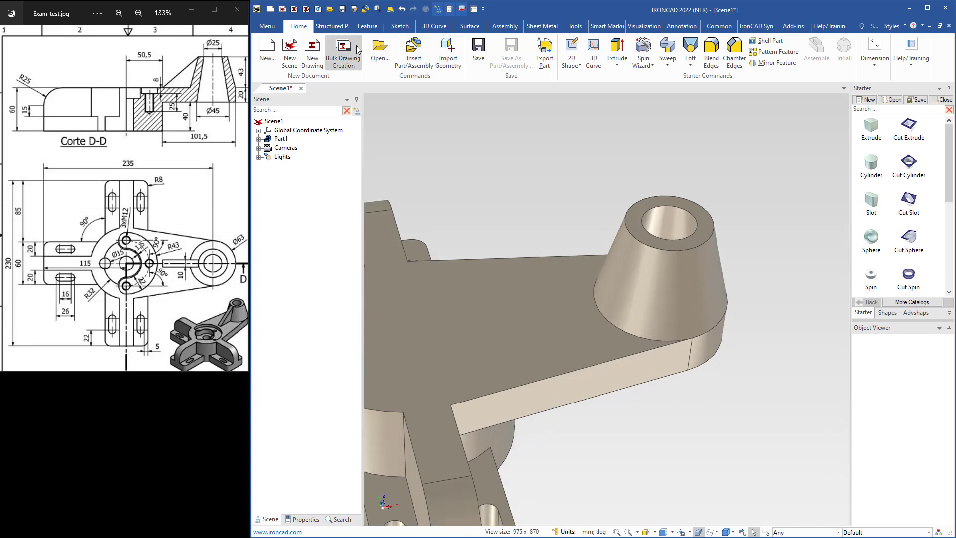
pyautogui.click(368, 27)
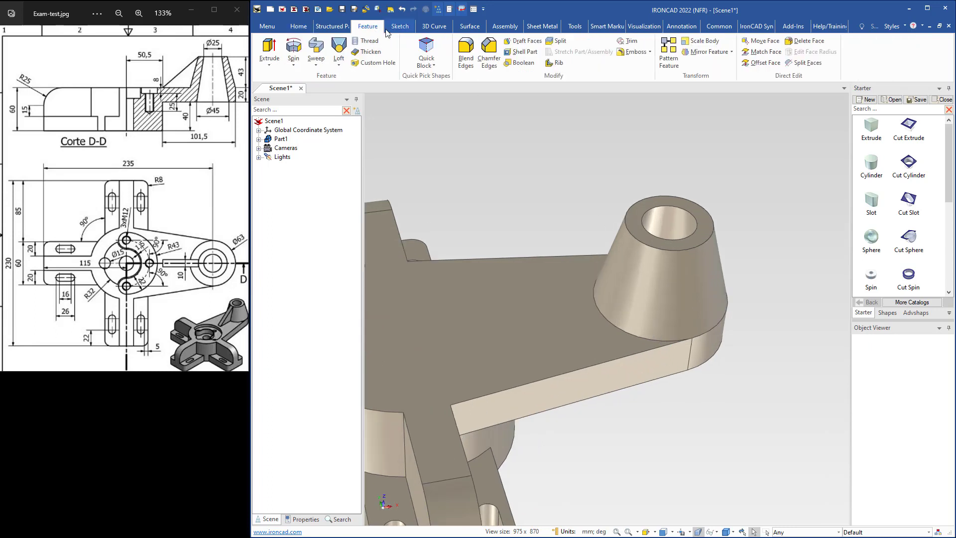
pyautogui.click(557, 64)
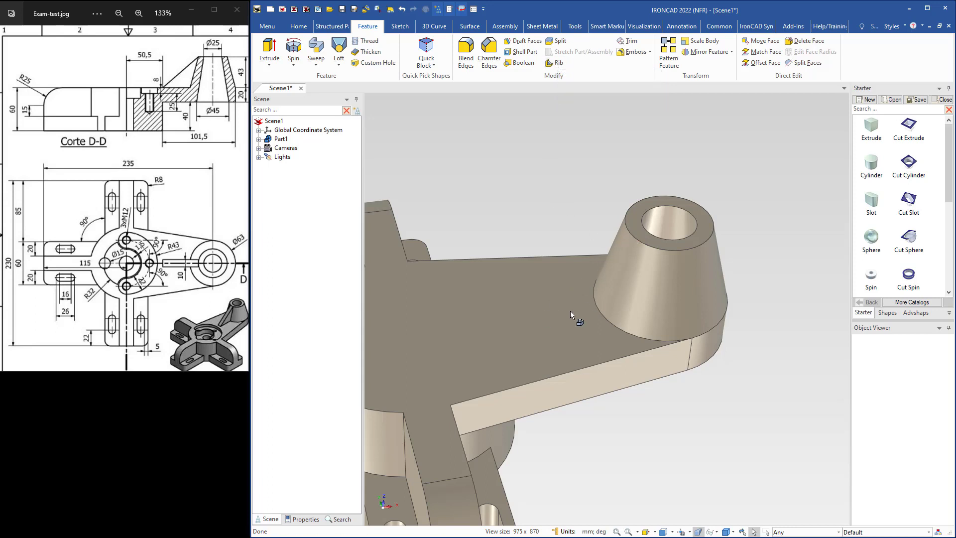
pyautogui.scroll(-2, 536, 336)
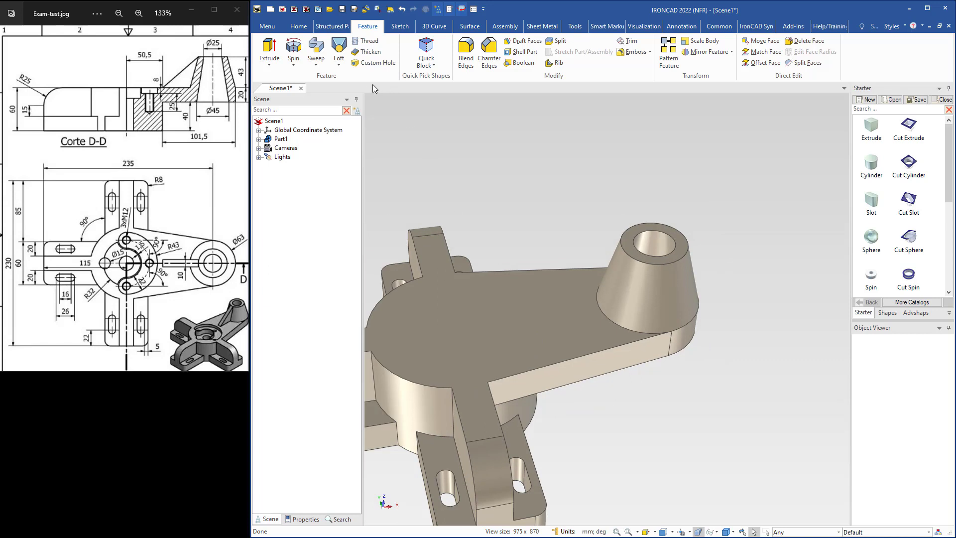
# Create a 2D sketch on the arm's top face at the hub's centre and activate the TriBall on its plane.
pyautogui.click(400, 26)
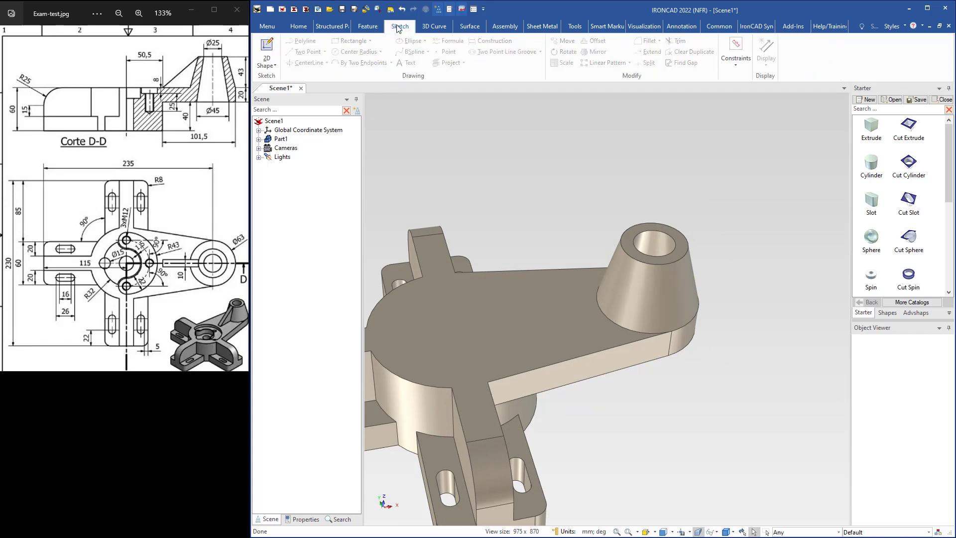
pyautogui.click(267, 47)
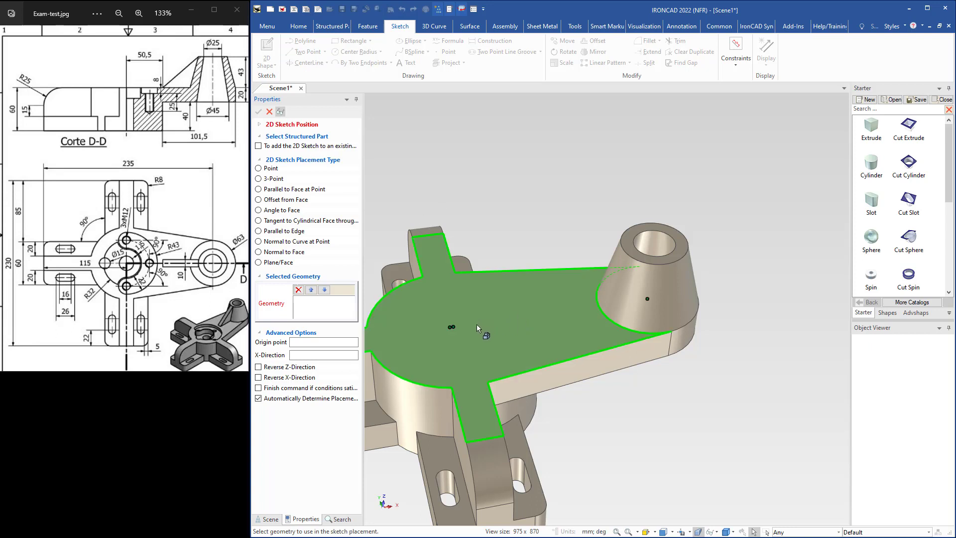
pyautogui.click(455, 326)
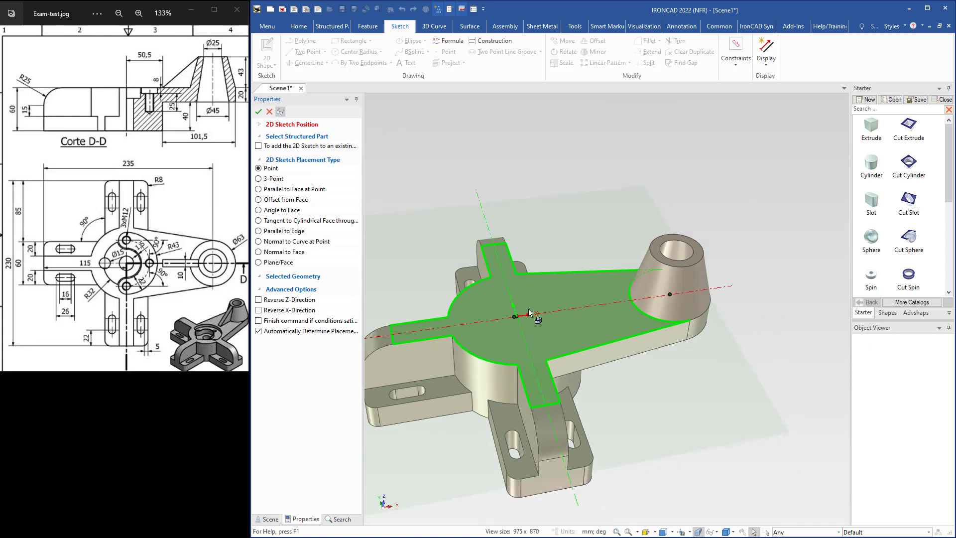
pyautogui.click(258, 111)
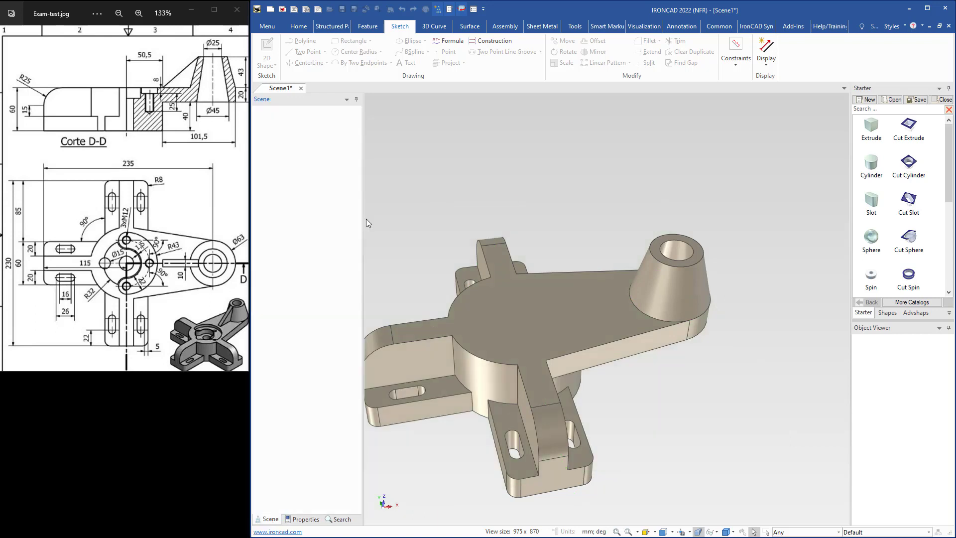
pyautogui.moveTo(651, 329); pyautogui.dragTo(564, 315, button='middle')
pyautogui.press('F10')
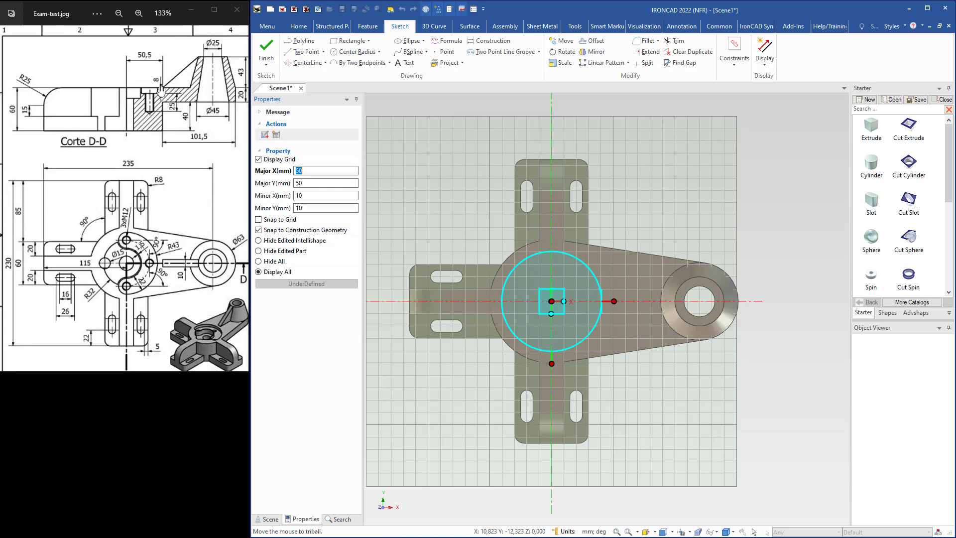
pyautogui.rightClick(618, 302)
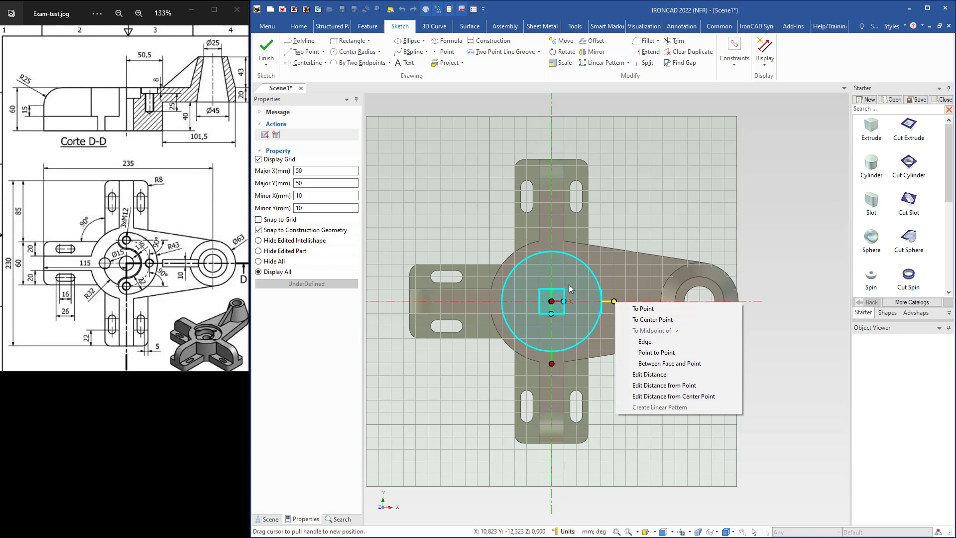
pyautogui.click(658, 395)
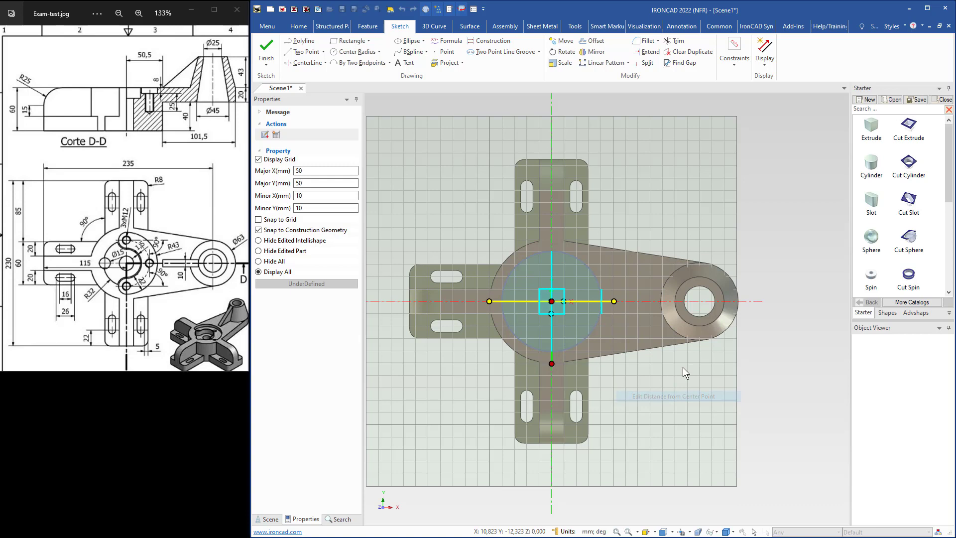
pyautogui.click(700, 325)
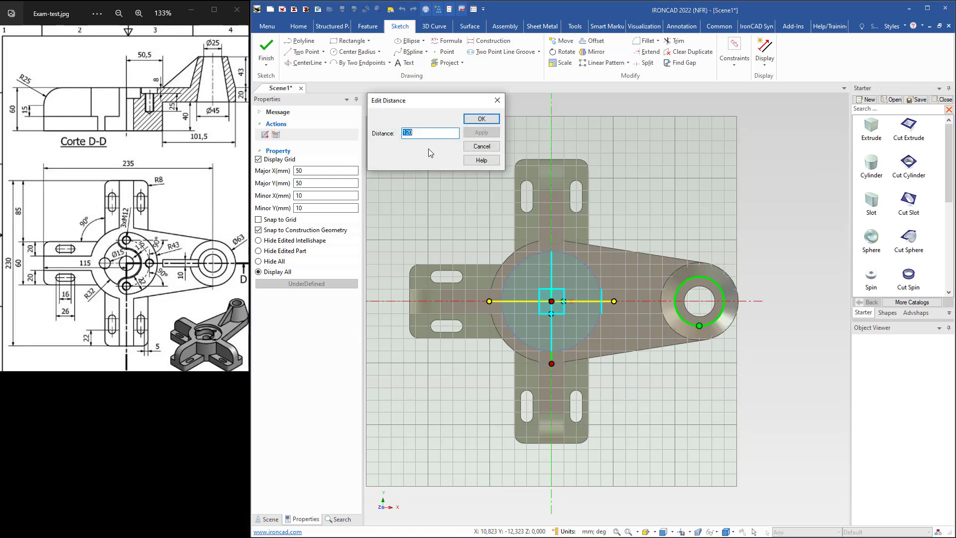
pyautogui.click(482, 146)
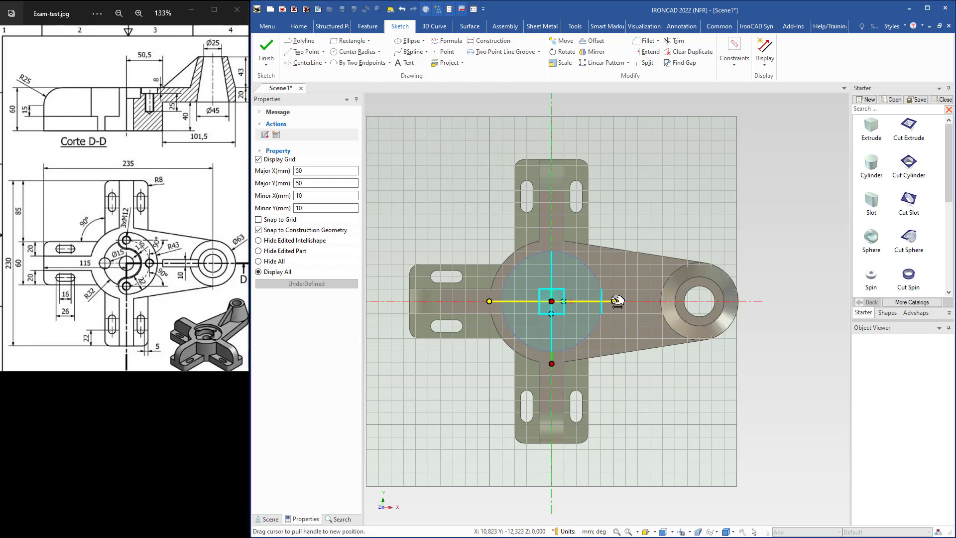
# Move the sketch plane along the arm's axis towards the boss and set its distance from the hub's centre to 50.5 mm.
pyautogui.moveTo(617, 302); pyautogui.dragTo(685, 302)
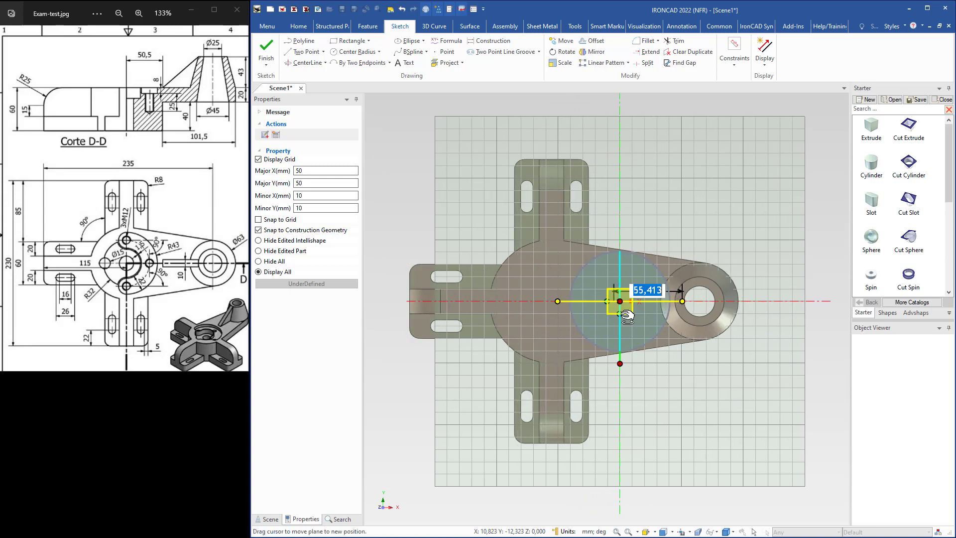
pyautogui.rightClick(561, 301)
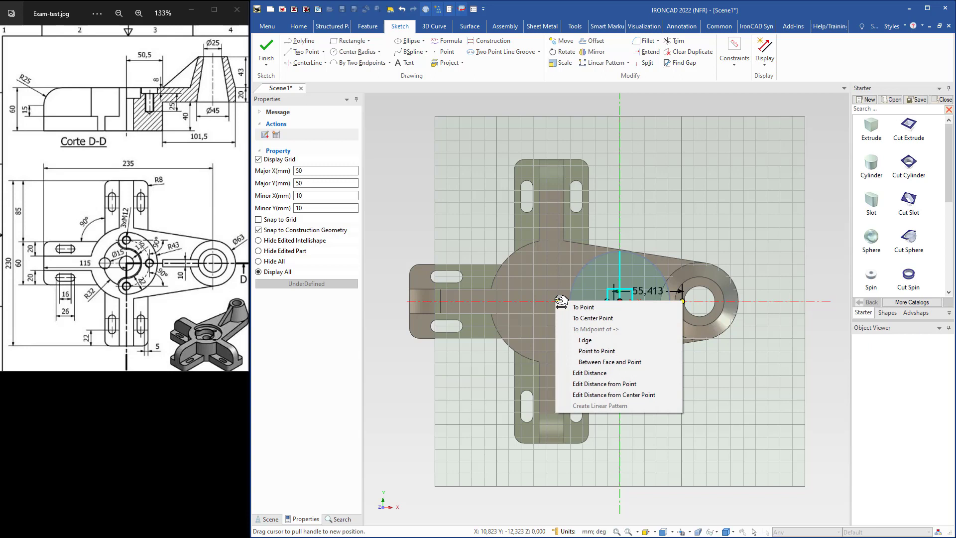
pyautogui.click(591, 395)
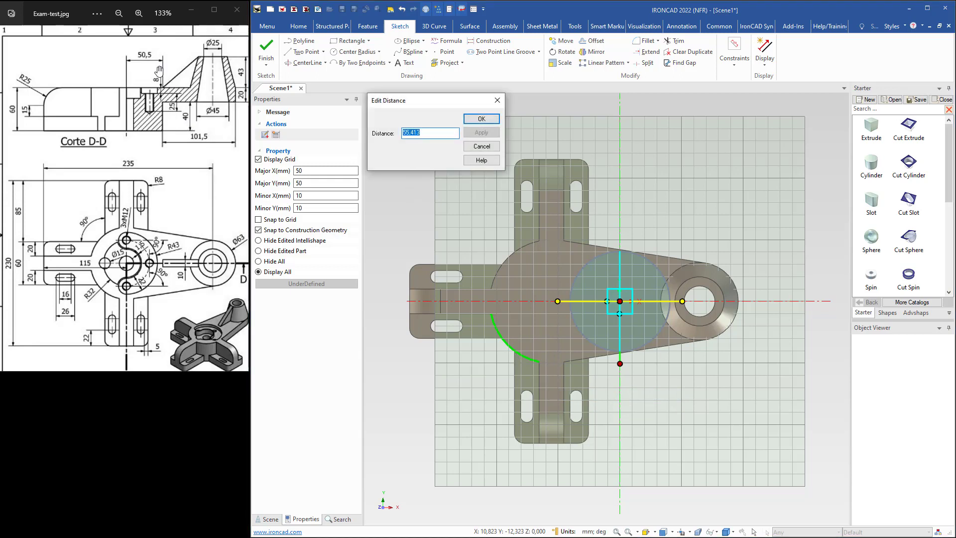
pyautogui.write('50,500')
pyautogui.click(469, 120)
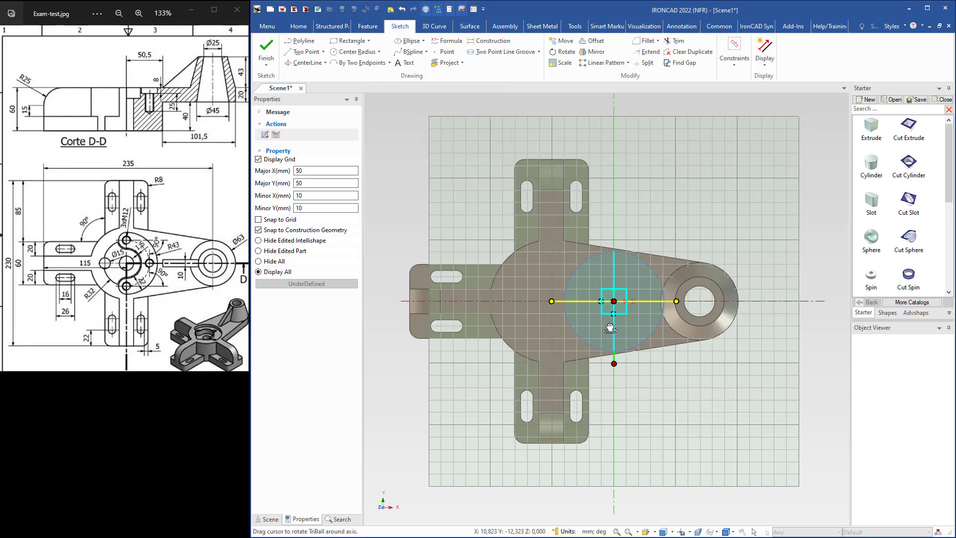
# Tilt the rib's sketch plane with the TriBall, aligning its direction along the arm to a point on the boss's top rim.
pyautogui.moveTo(632, 382)
pyautogui.mouseDown(button='middle')
pyautogui.moveTo(642, 398)
pyautogui.moveTo(666, 289)
pyautogui.moveTo(549, 381)
pyautogui.mouseUp(button='middle')
pyautogui.scroll(-2, 581, 323)
pyautogui.scroll(3, 587, 318)
pyautogui.moveTo(587, 318); pyautogui.dragTo(578, 297, button='middle')
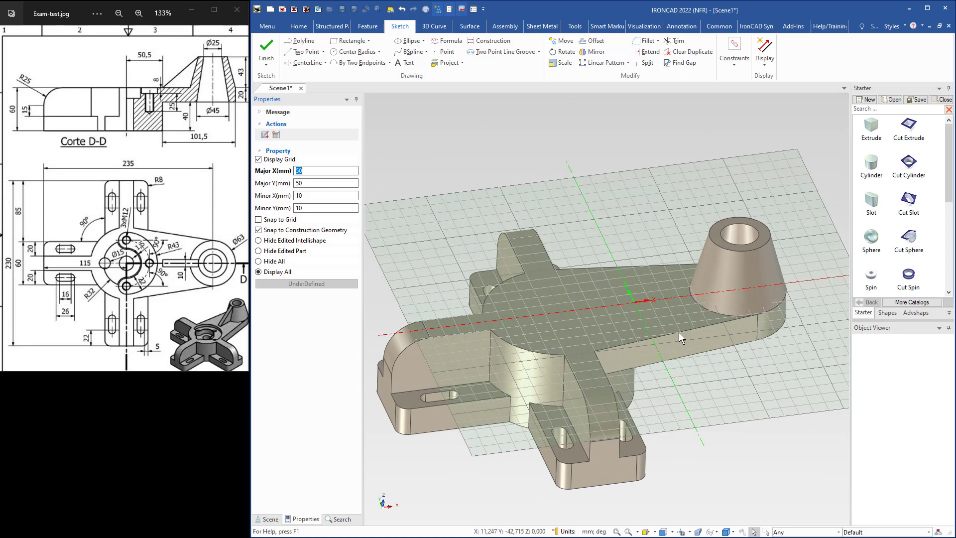
pyautogui.press('F10')
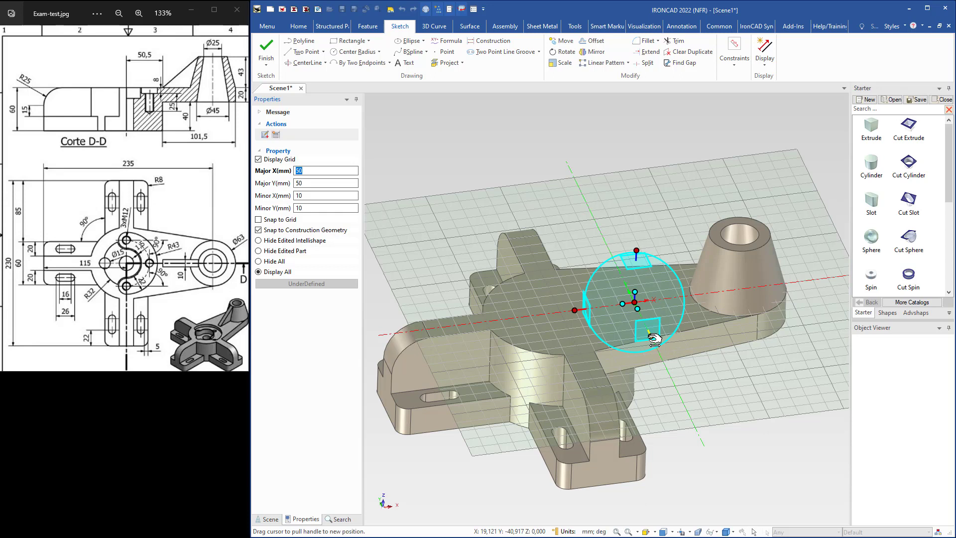
pyautogui.moveTo(683, 339); pyautogui.dragTo(674, 295, button='middle')
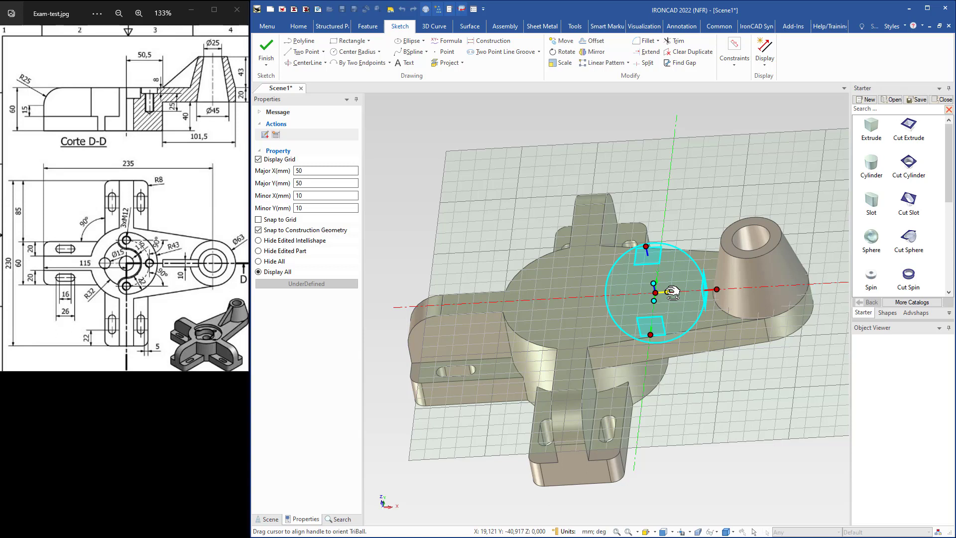
pyautogui.rightClick(668, 292)
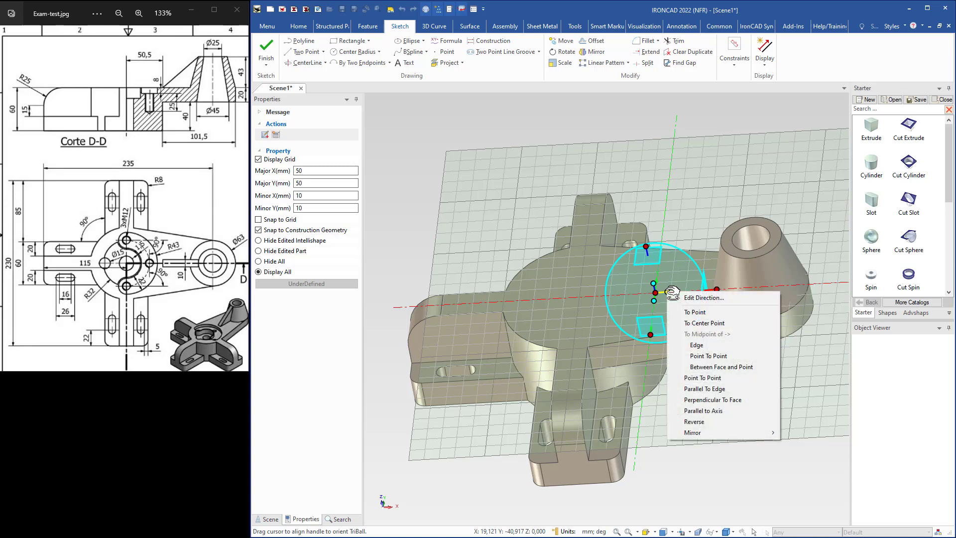
pyautogui.click(696, 315)
pyautogui.moveTo(701, 336); pyautogui.dragTo(740, 337, button='middle')
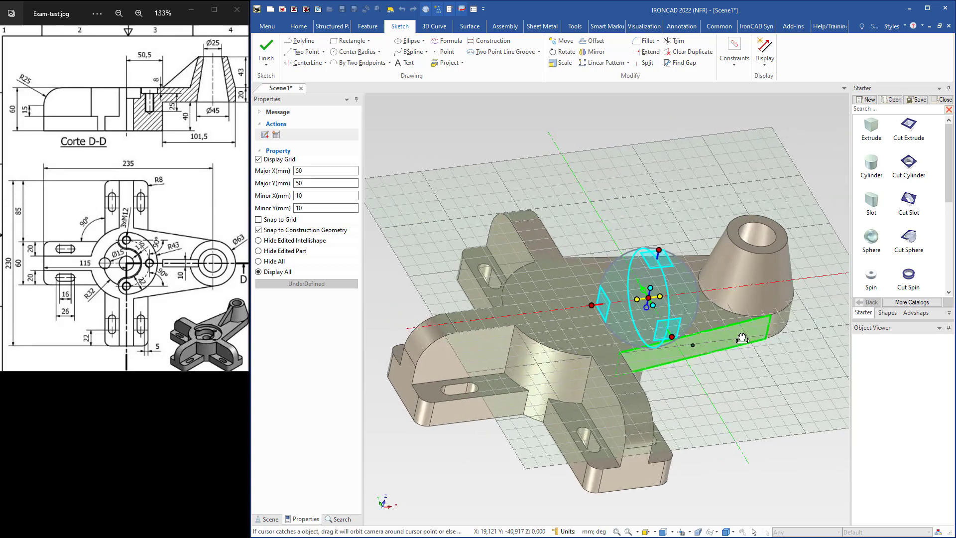
pyautogui.click(729, 238)
pyautogui.moveTo(686, 324)
pyautogui.mouseDown(button='middle')
pyautogui.moveTo(659, 302)
pyautogui.moveTo(682, 318)
pyautogui.mouseUp(button='middle')
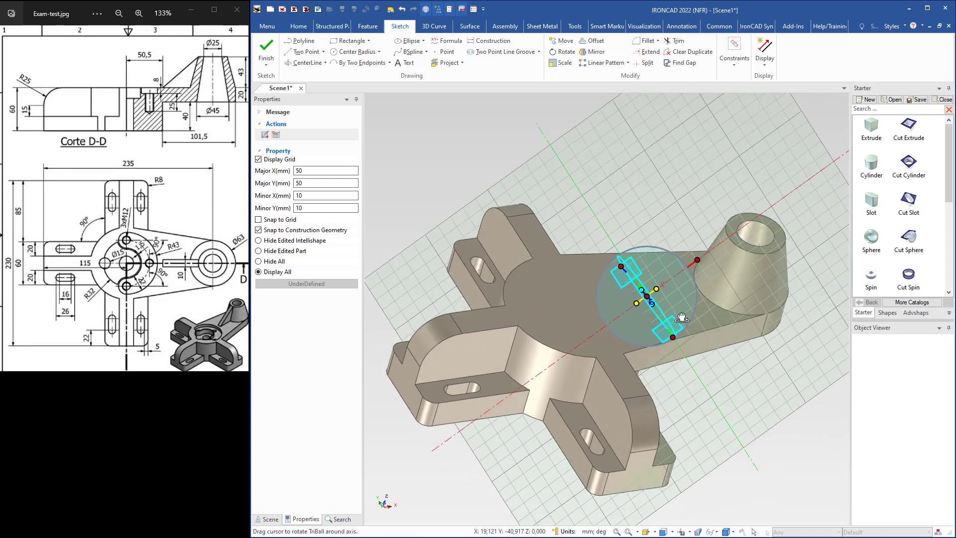
pyautogui.press('F10')
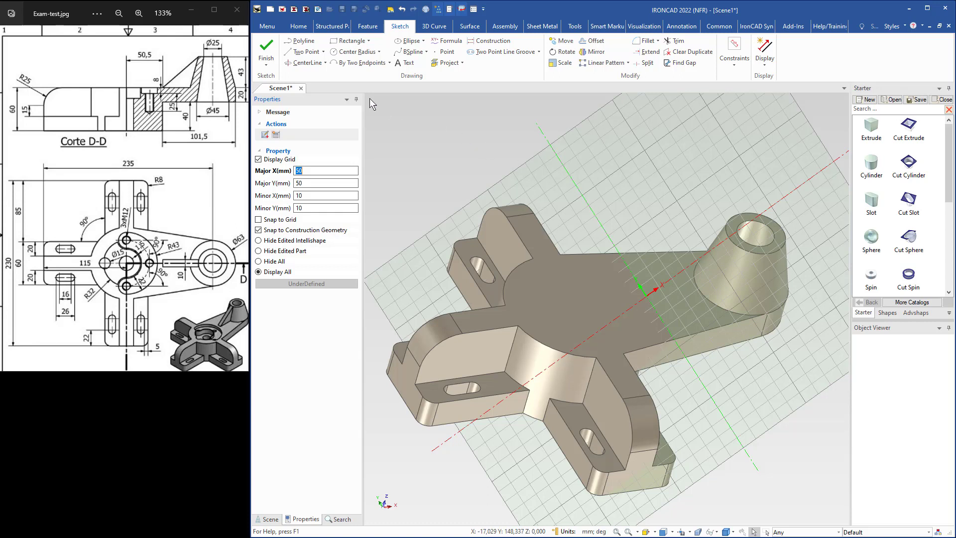
# Draw a line from the sketch origin to the point on the boss's top rim and finish the sketch.
pyautogui.click(300, 52)
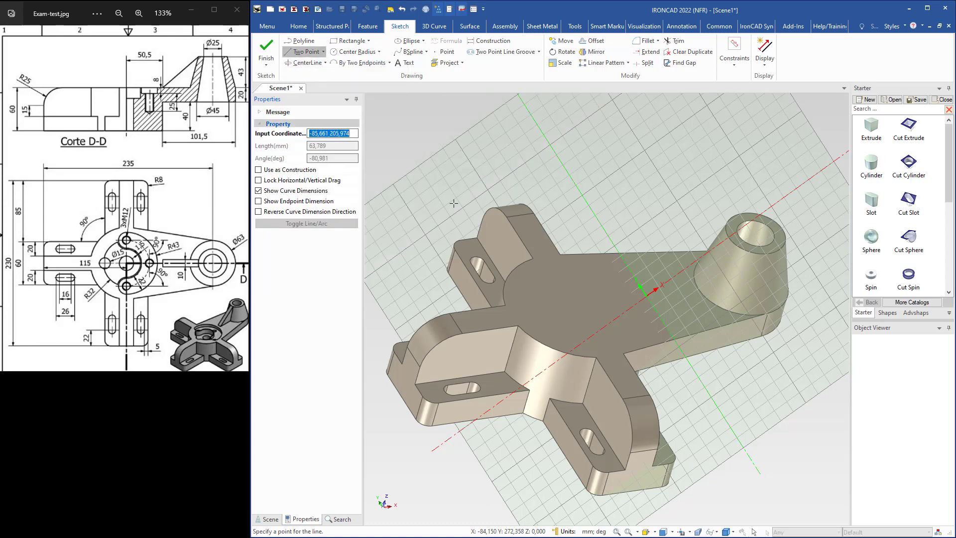
pyautogui.click(646, 295)
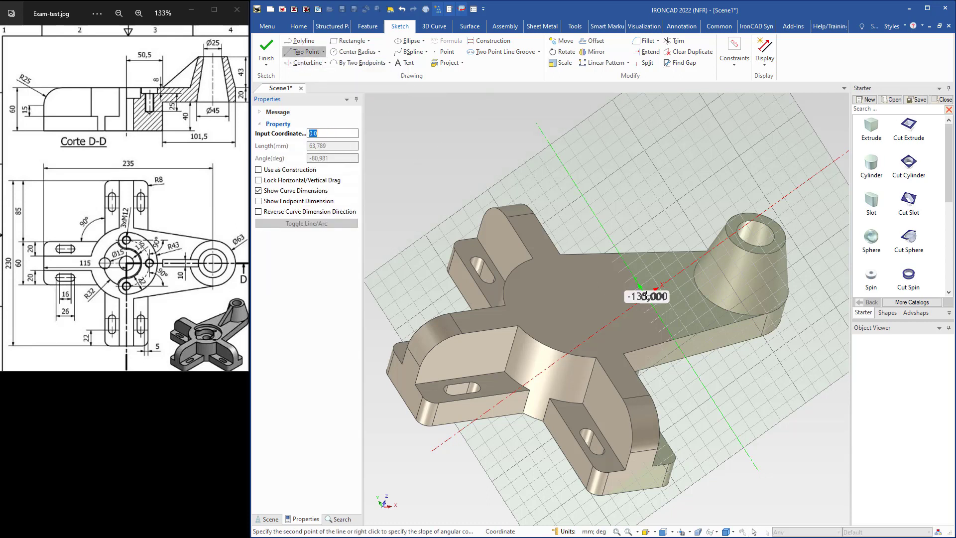
pyautogui.click(728, 237)
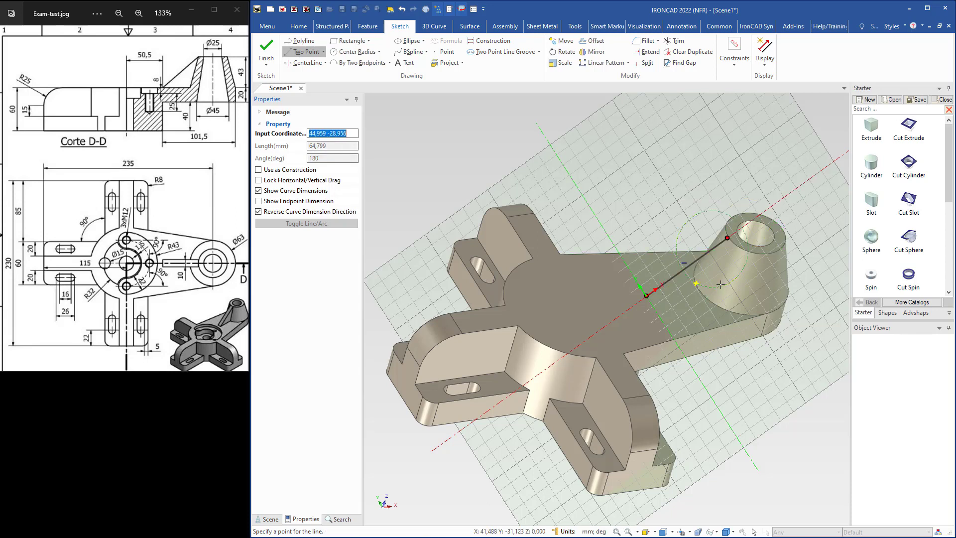
pyautogui.click(273, 56)
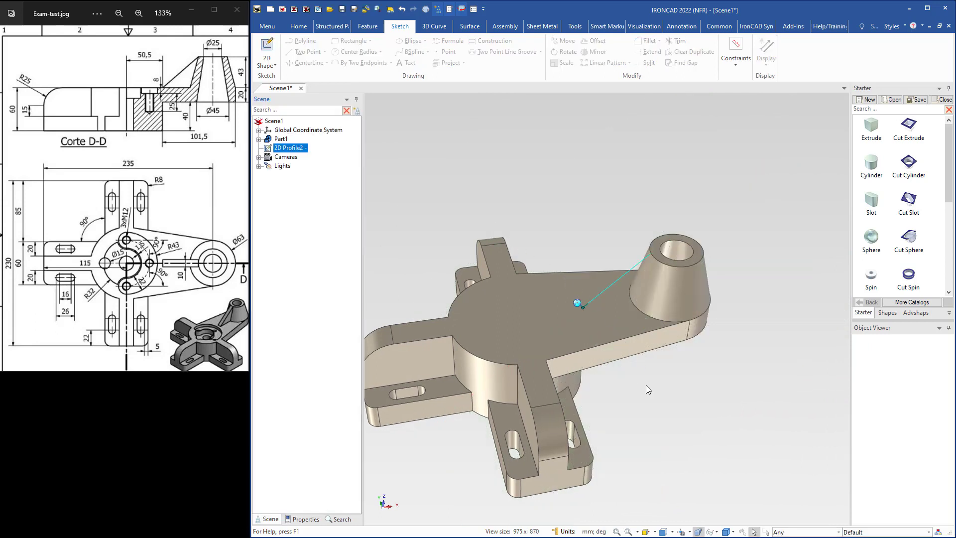
# Create a double-sided rib on the bracket from the slanted line, with reversed direction and a thickness of 10 mm.
pyautogui.moveTo(646, 388); pyautogui.dragTo(645, 375, button='middle')
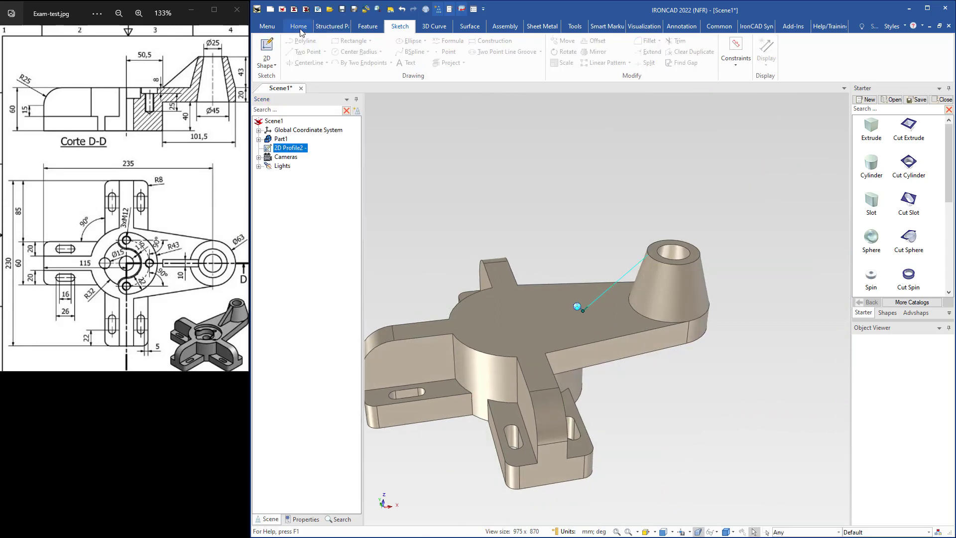
pyautogui.click(364, 26)
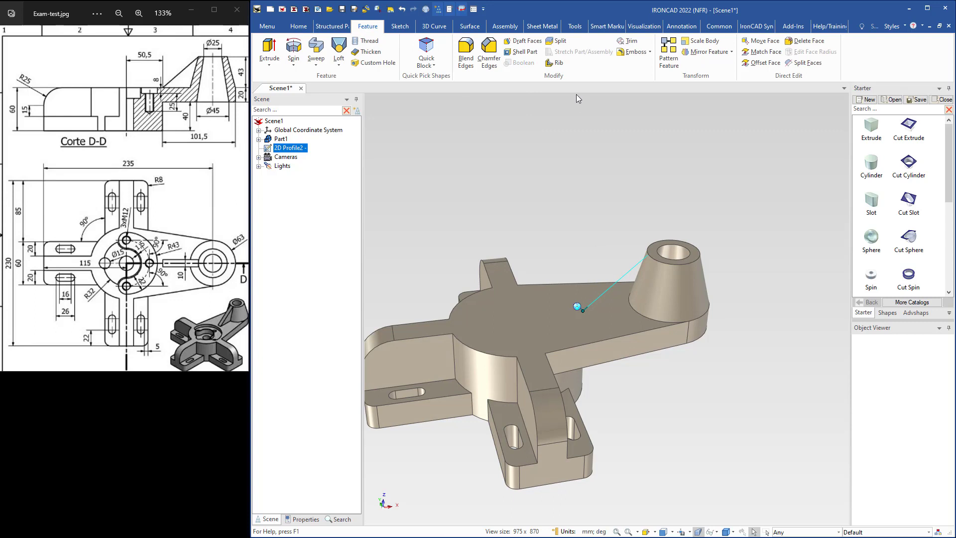
pyautogui.click(557, 65)
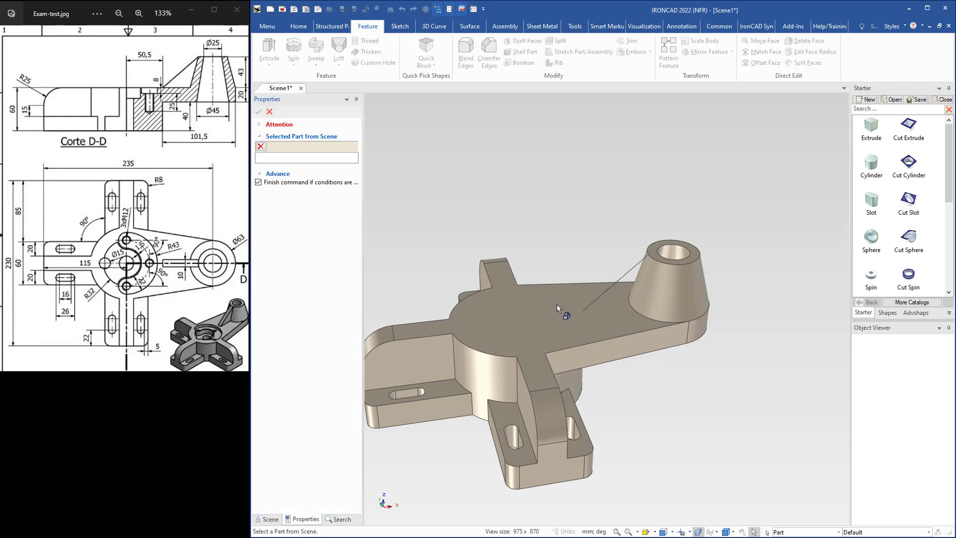
pyautogui.click(569, 335)
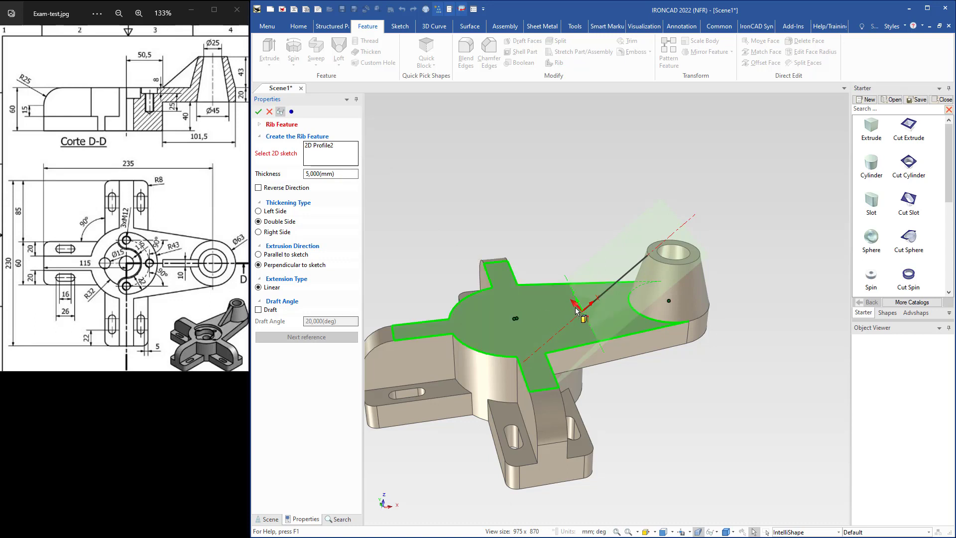
pyautogui.click(258, 188)
pyautogui.moveTo(604, 321); pyautogui.dragTo(624, 294, button='middle')
pyautogui.scroll(3, 624, 294)
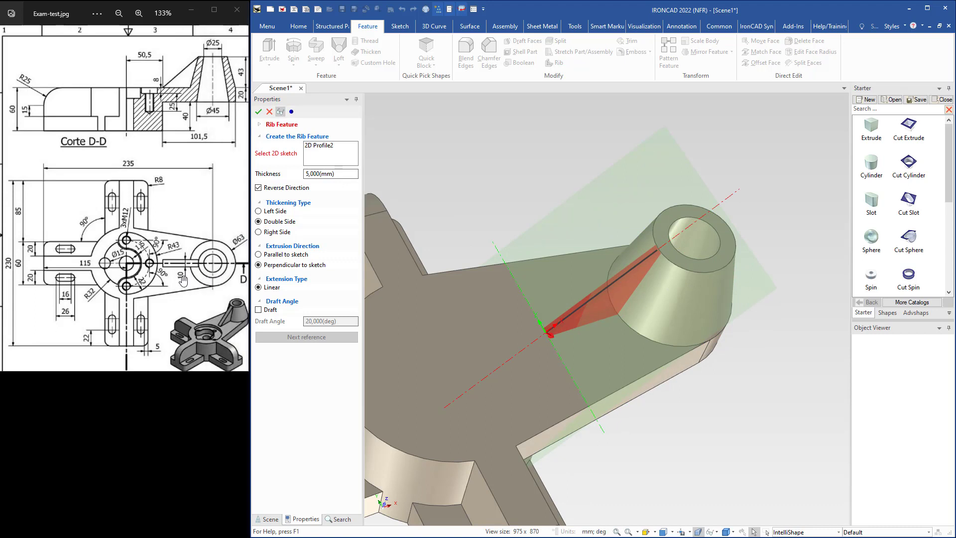
pyautogui.moveTo(338, 173); pyautogui.dragTo(273, 176)
pyautogui.write('10')
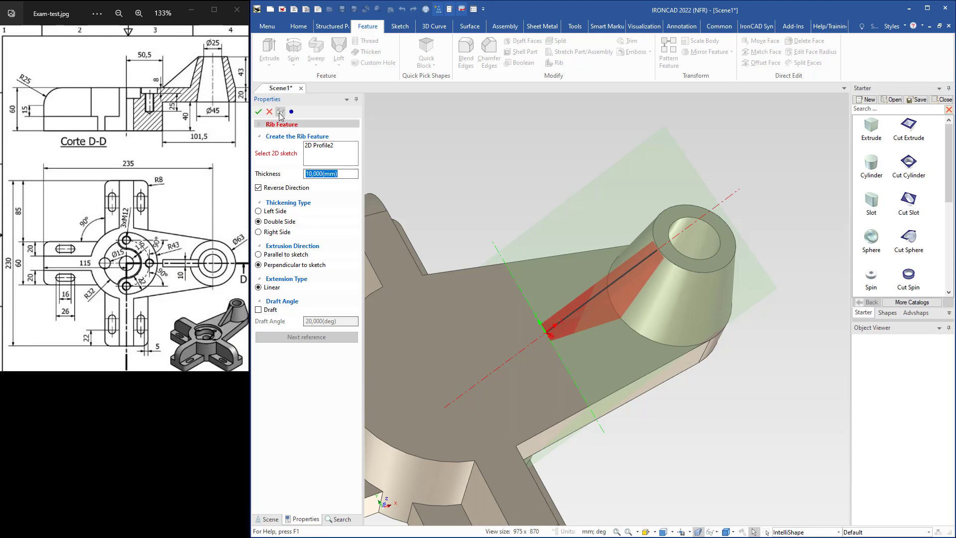
pyautogui.click(258, 113)
pyautogui.moveTo(605, 356); pyautogui.dragTo(600, 308, button='middle')
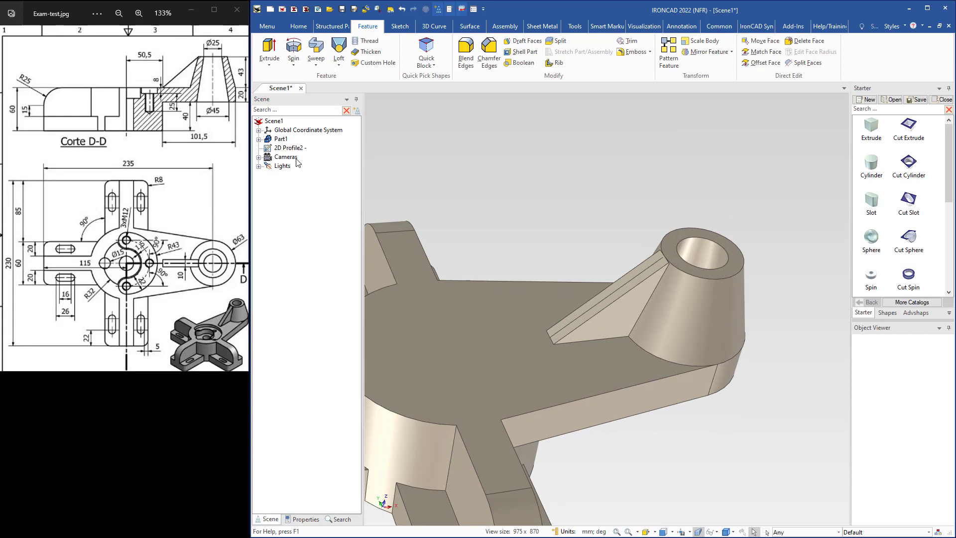
# Suppress the 2D profile used for the rib.
pyautogui.click(289, 148)
pyautogui.rightClick(289, 148)
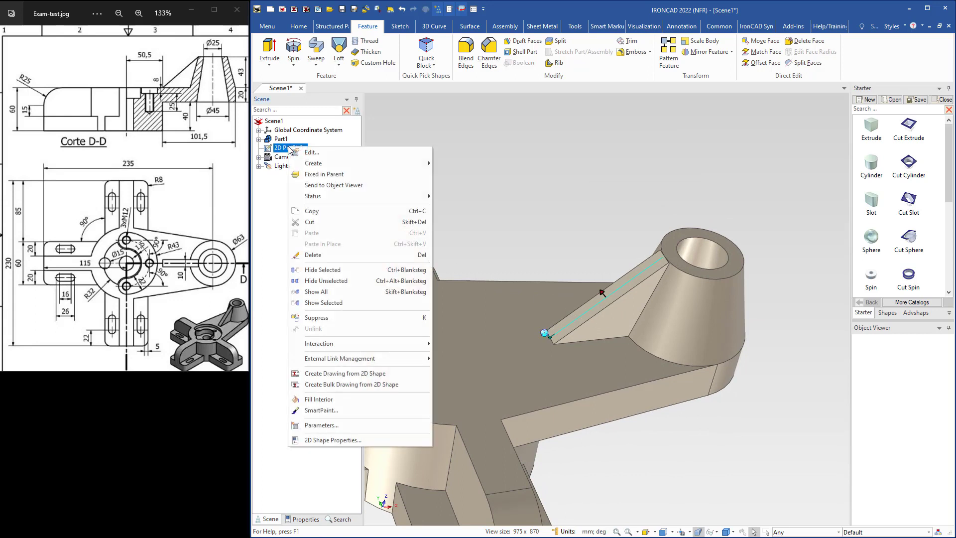
pyautogui.click(313, 319)
pyautogui.scroll(-2, 538, 380)
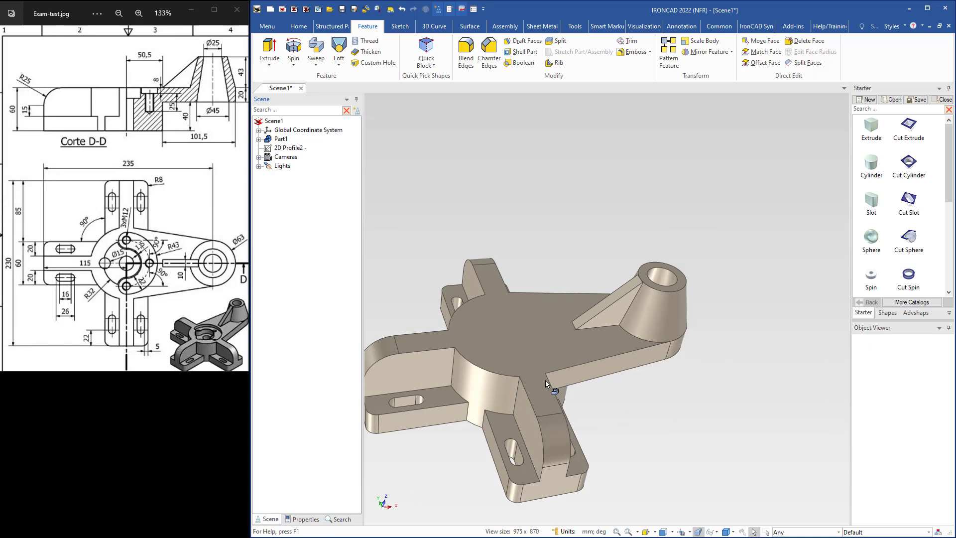
pyautogui.moveTo(545, 380); pyautogui.dragTo(523, 406, button='middle')
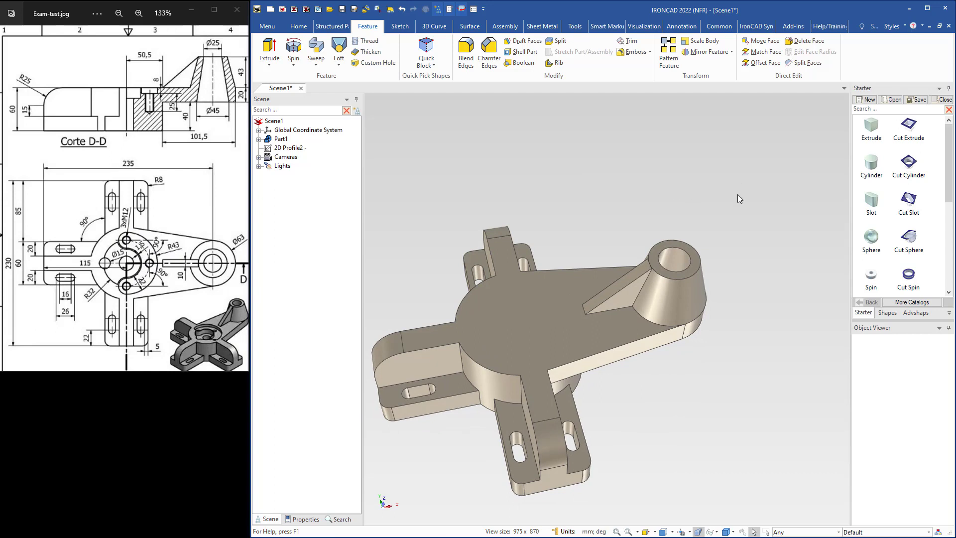
# Look through the Mech Components in the ICM Add-on catalog and return to the Starter catalog.
pyautogui.click(905, 303)
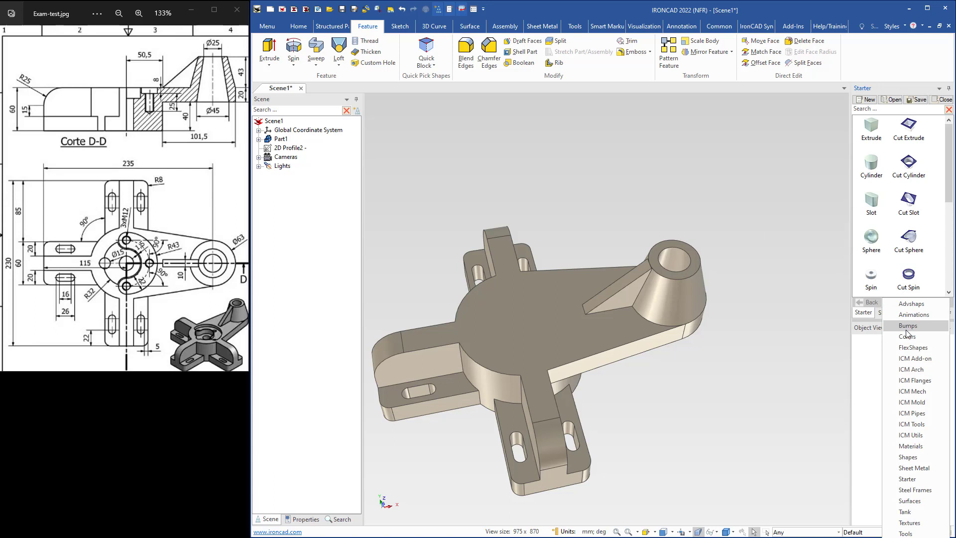
pyautogui.click(906, 358)
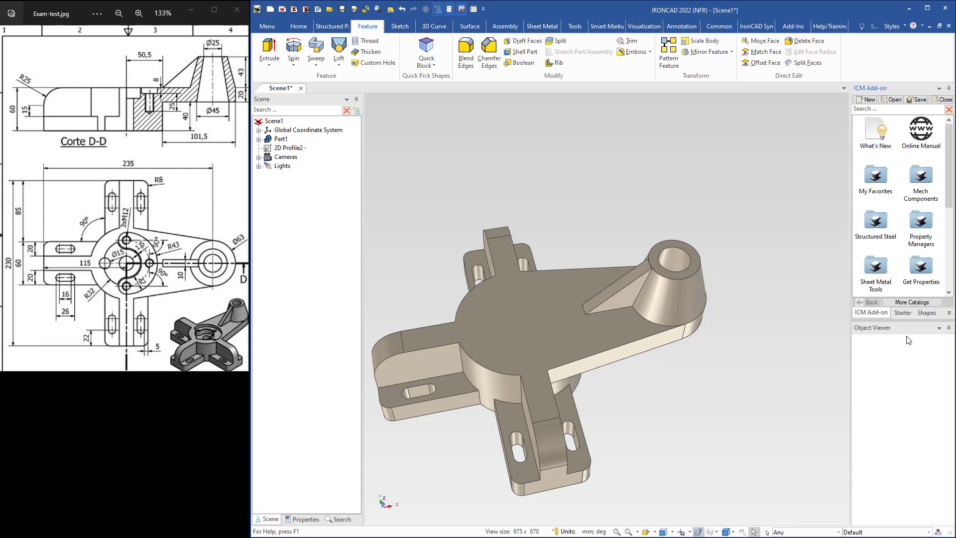
pyautogui.doubleClick(921, 177)
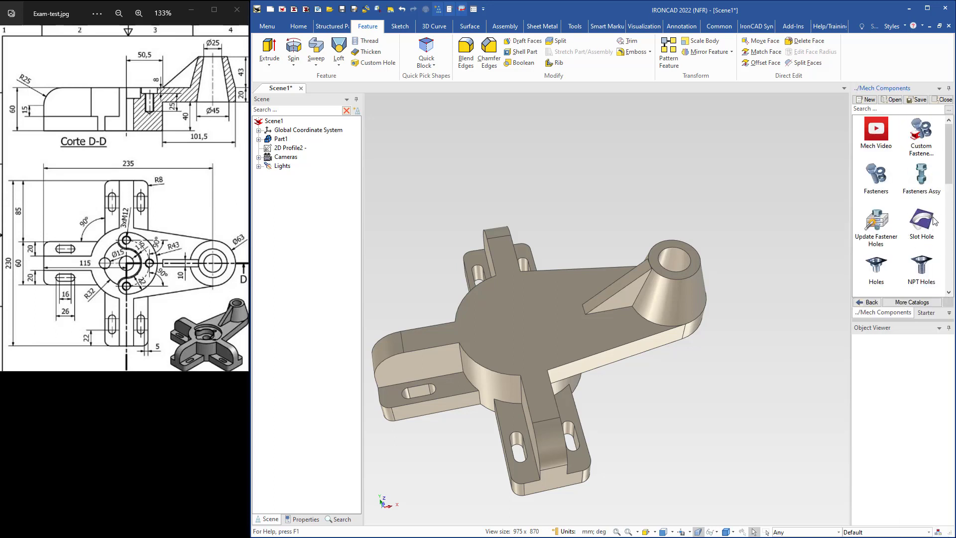
pyautogui.click(869, 304)
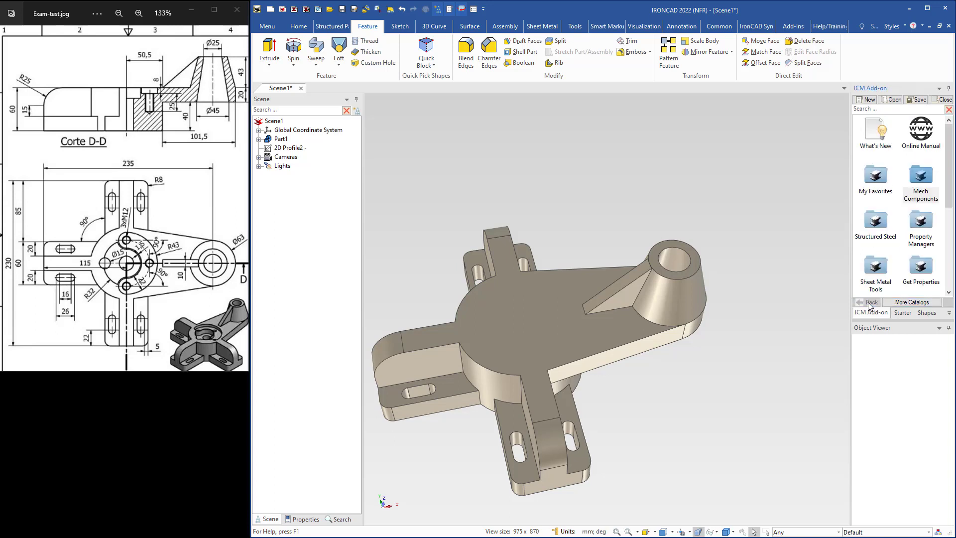
pyautogui.click(901, 314)
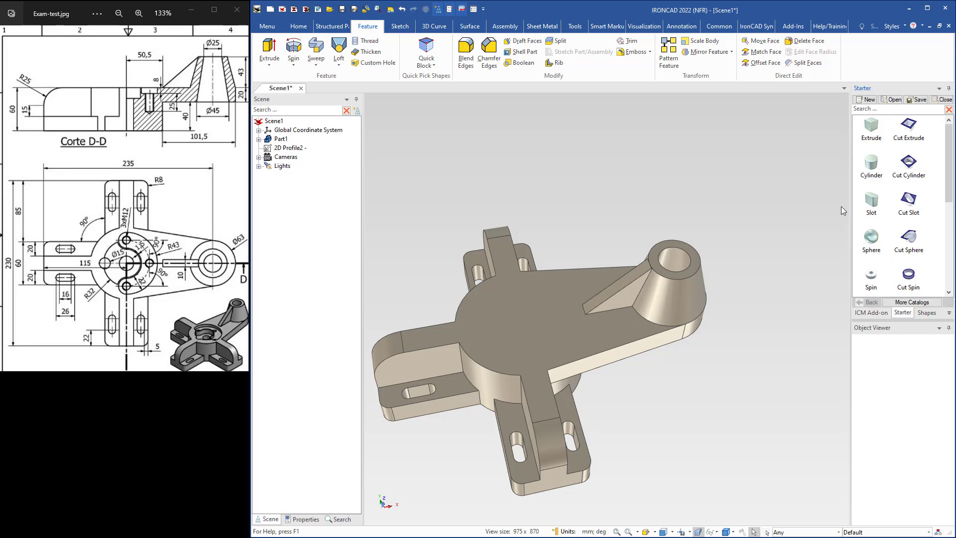
# Place a Cut Cylinder at the centre of the hub's top face and reduce its depth to about 8 mm.
pyautogui.moveTo(909, 163); pyautogui.dragTo(519, 319)
pyautogui.scroll(3, 547, 324)
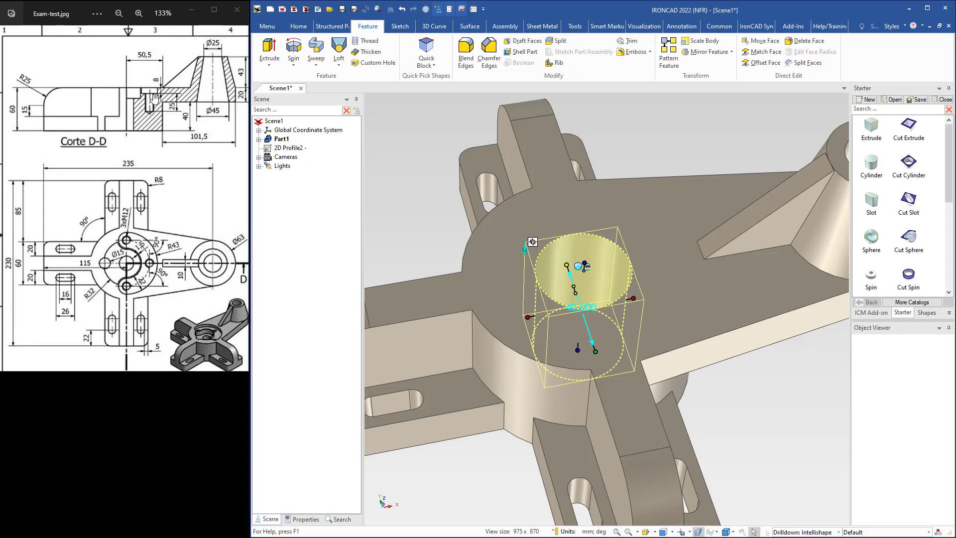
pyautogui.moveTo(582, 350); pyautogui.dragTo(585, 289)
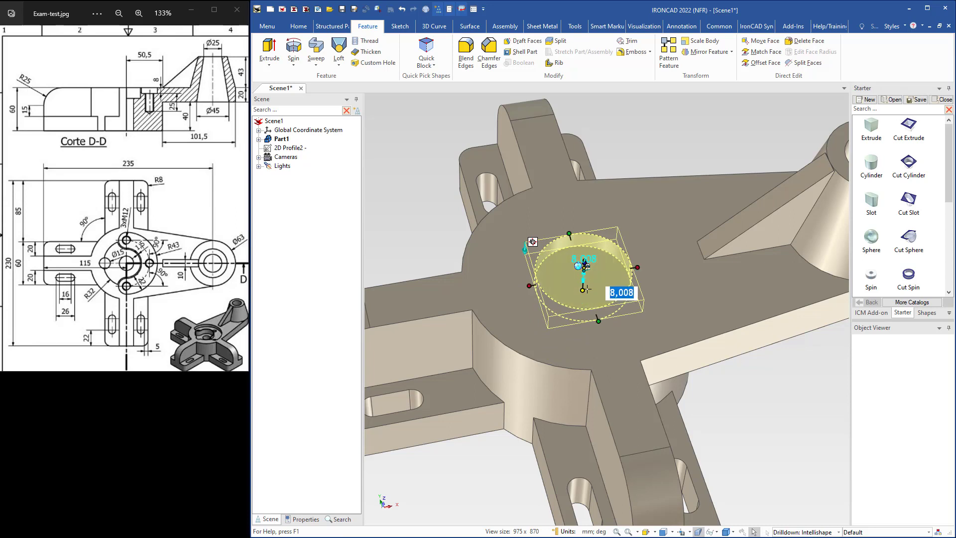
pyautogui.press('Tab')
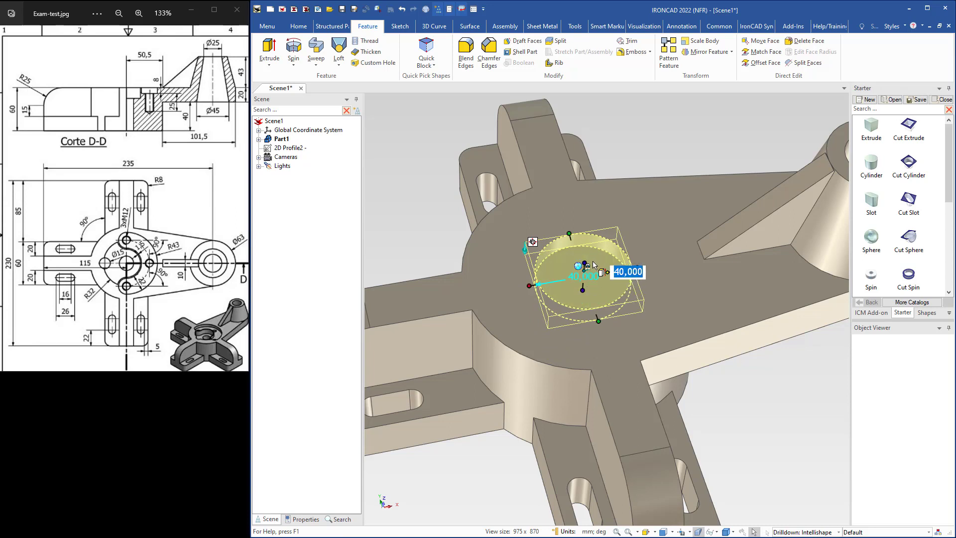
# Edit the cut cylinder's cross-section and set its circle's radius to 43 mm.
pyautogui.rightClick(595, 261)
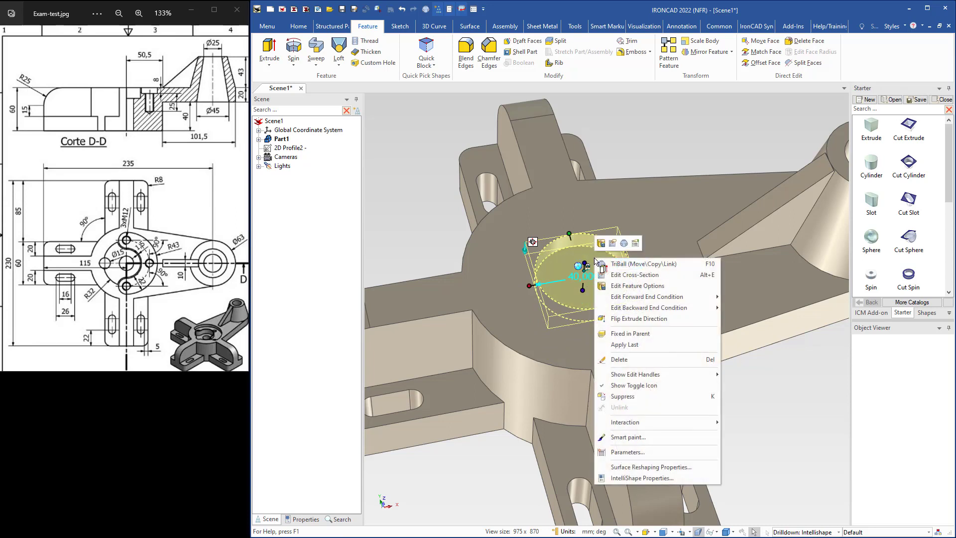
pyautogui.click(622, 276)
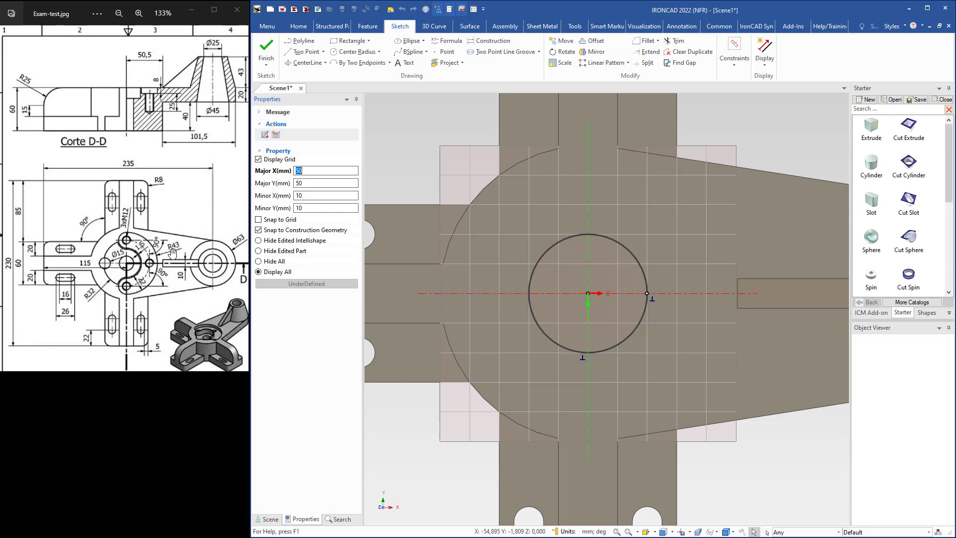
pyautogui.click(635, 329)
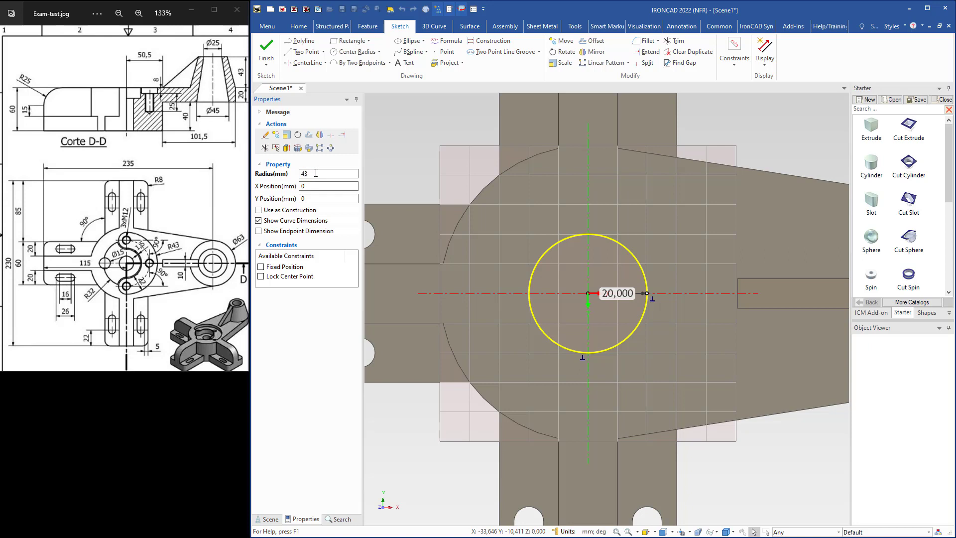
pyautogui.press('Return')
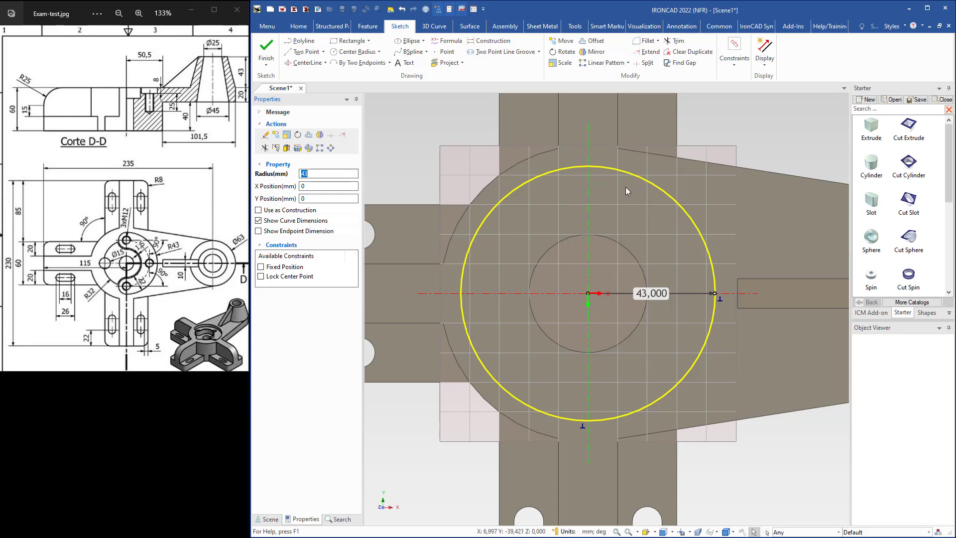
# Offset the 43 mm circle inward by 22 mm, without an offset constraint.
pyautogui.click(596, 44)
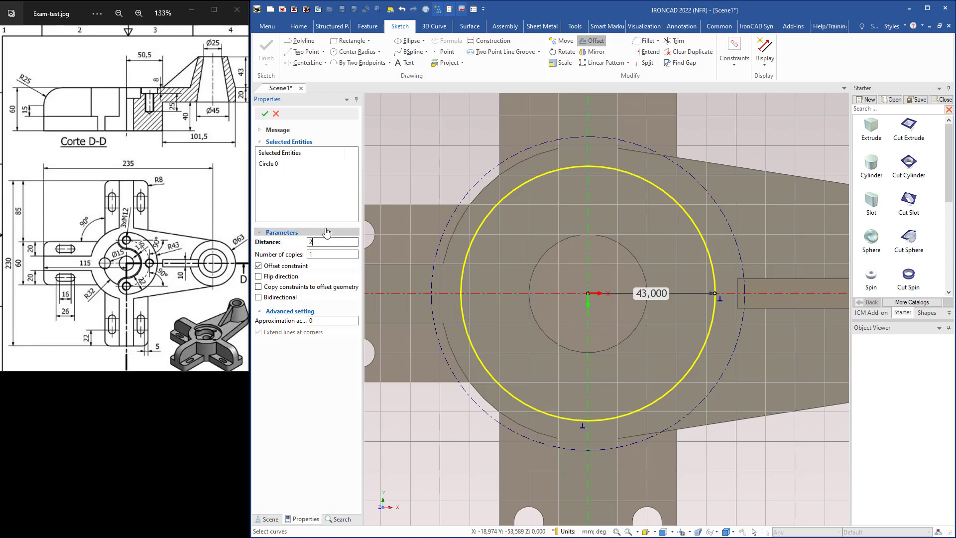
pyautogui.click(258, 266)
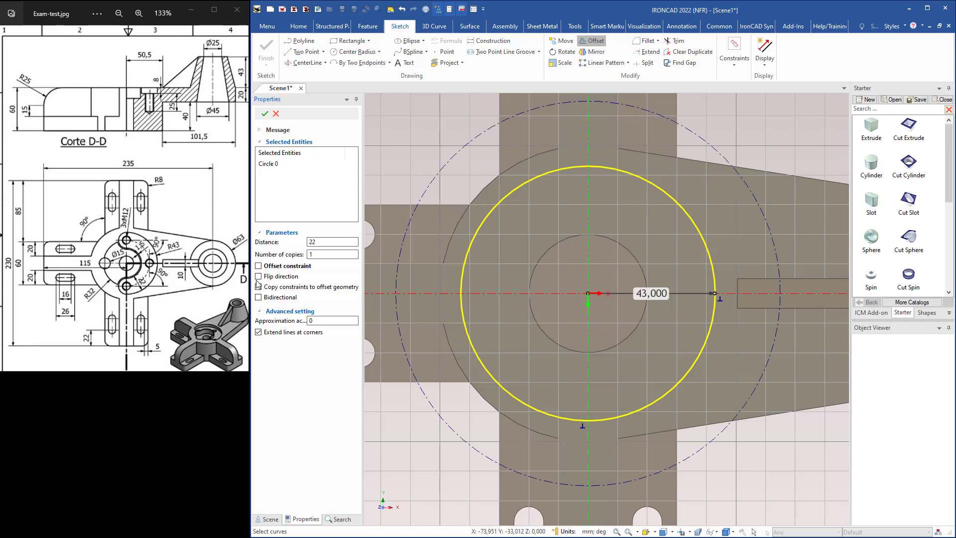
pyautogui.click(259, 277)
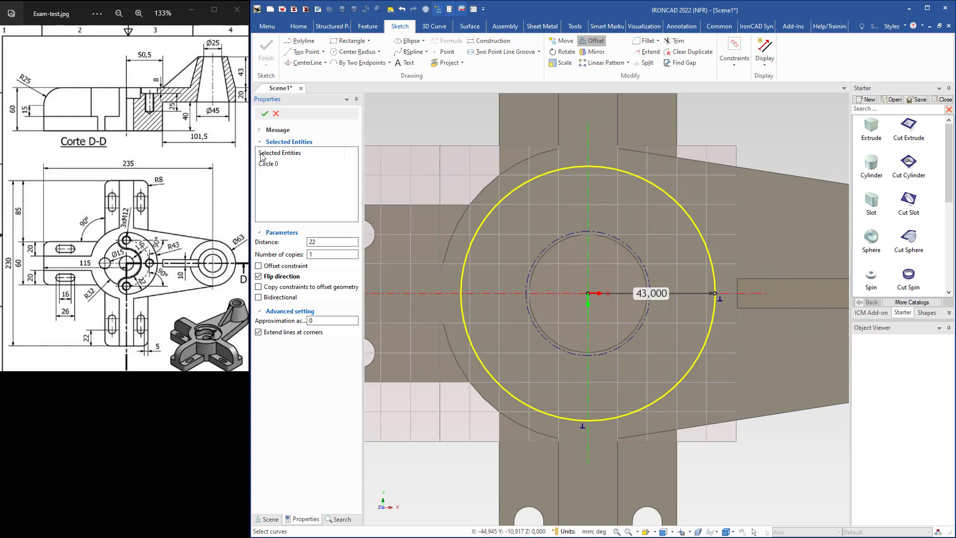
pyautogui.click(265, 114)
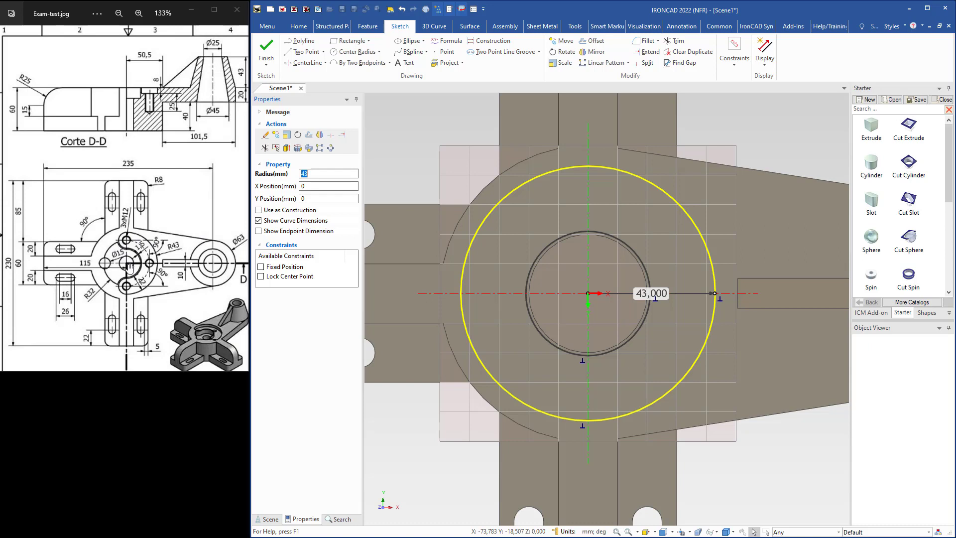
# Connect the inner and outer circles with two-endpoint arcs of about 11 mm radius on the vertical axis, above and below the centre, both bulging left.
pyautogui.scroll(2, 582, 203)
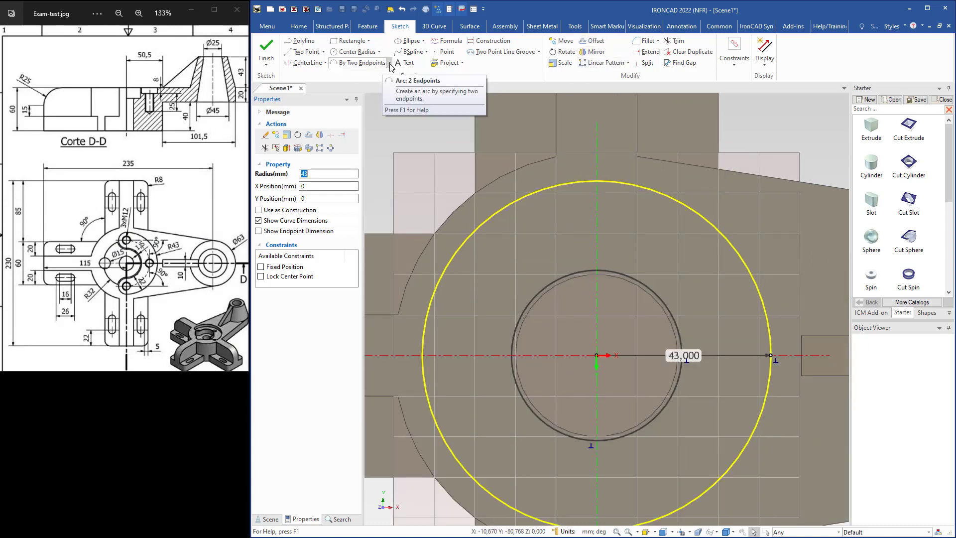
pyautogui.click(389, 63)
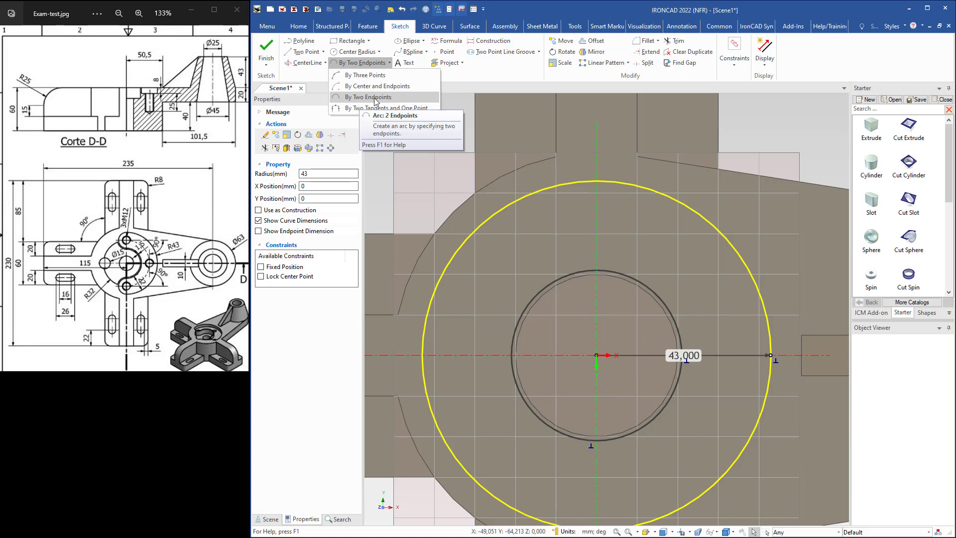
pyautogui.click(376, 98)
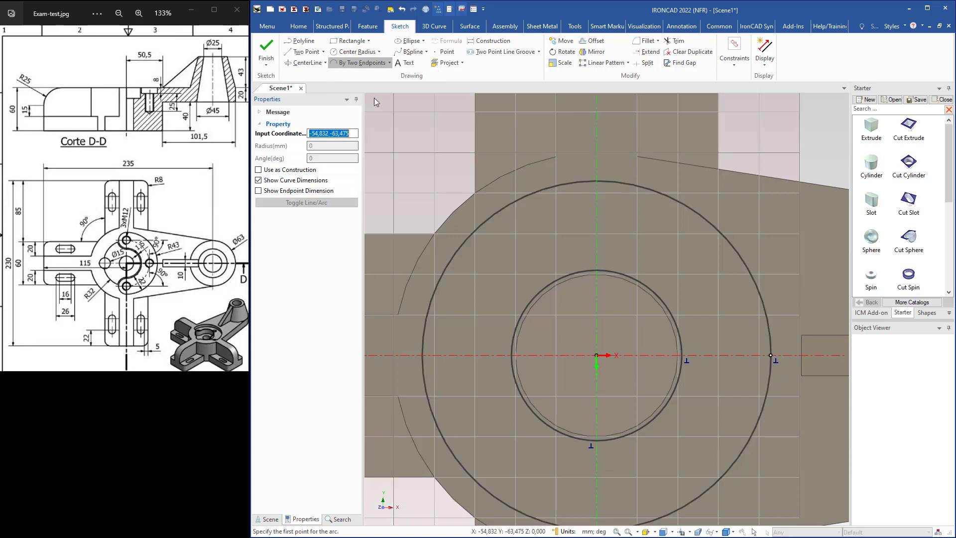
pyautogui.click(596, 180)
pyautogui.click(595, 269)
pyautogui.keyDown('shift'); pyautogui.moveTo(605, 391); pyautogui.dragTo(600, 212, button='middle'); pyautogui.keyUp('shift')
pyautogui.click(591, 261)
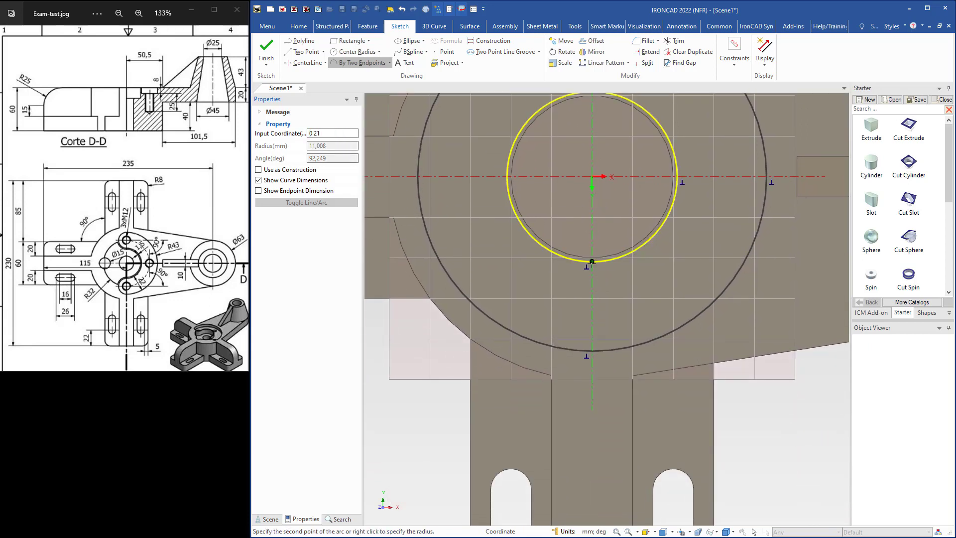
pyautogui.click(592, 350)
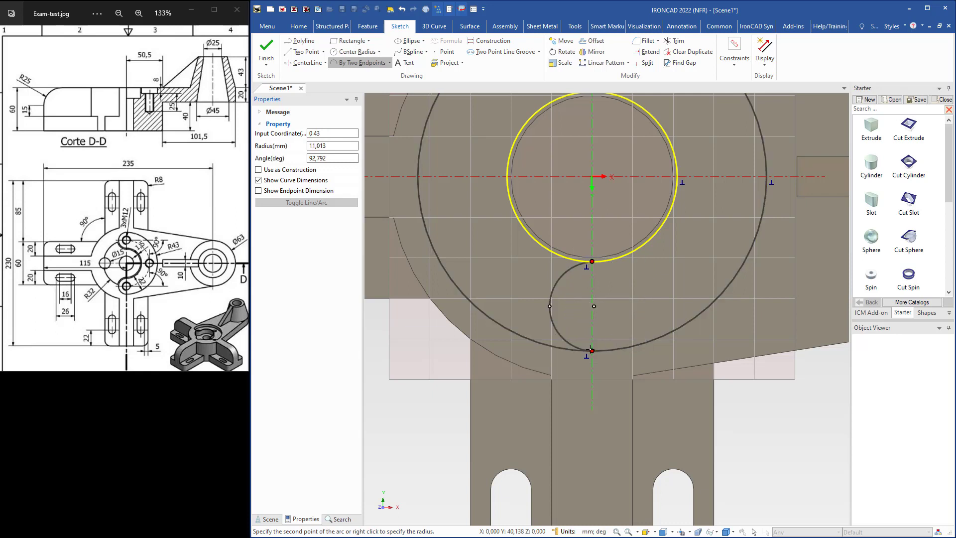
# Trim away the left halves of both circles and finish the sketch to form the C-shaped recess.
pyautogui.scroll(-2, 610, 308)
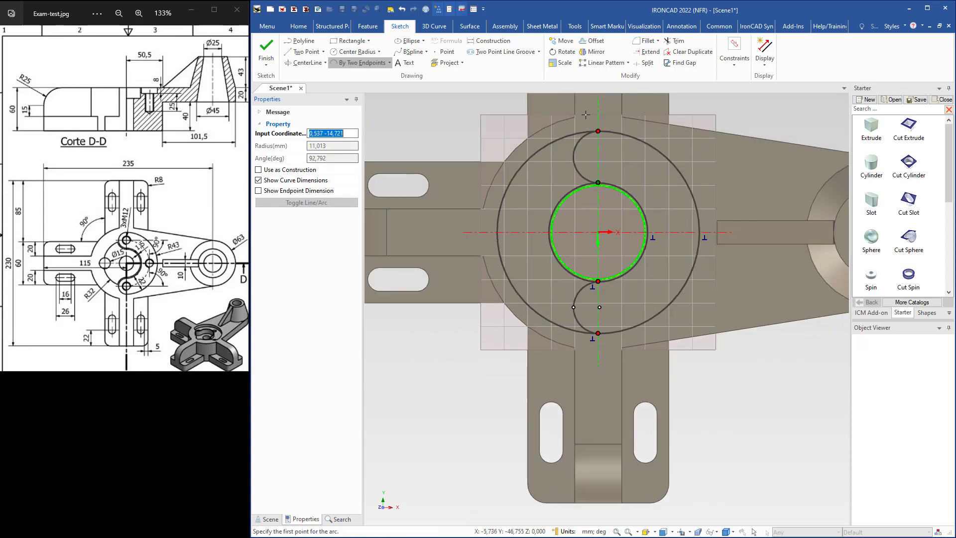
pyautogui.click(675, 40)
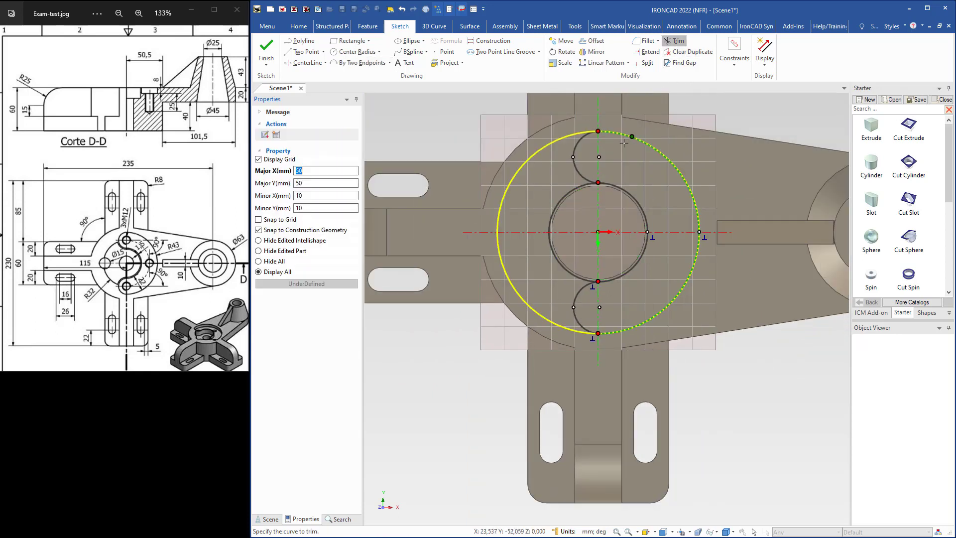
pyautogui.click(551, 143)
pyautogui.click(556, 205)
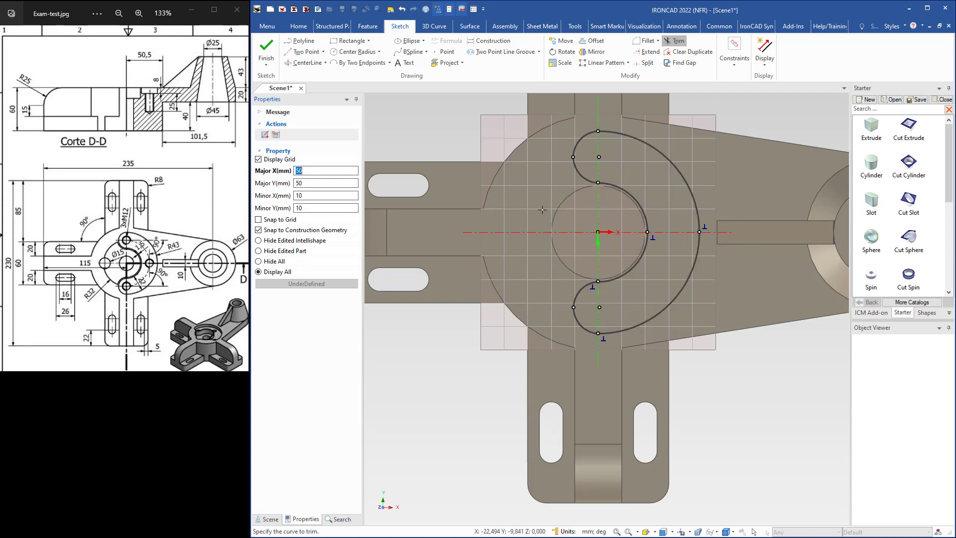
pyautogui.click(256, 55)
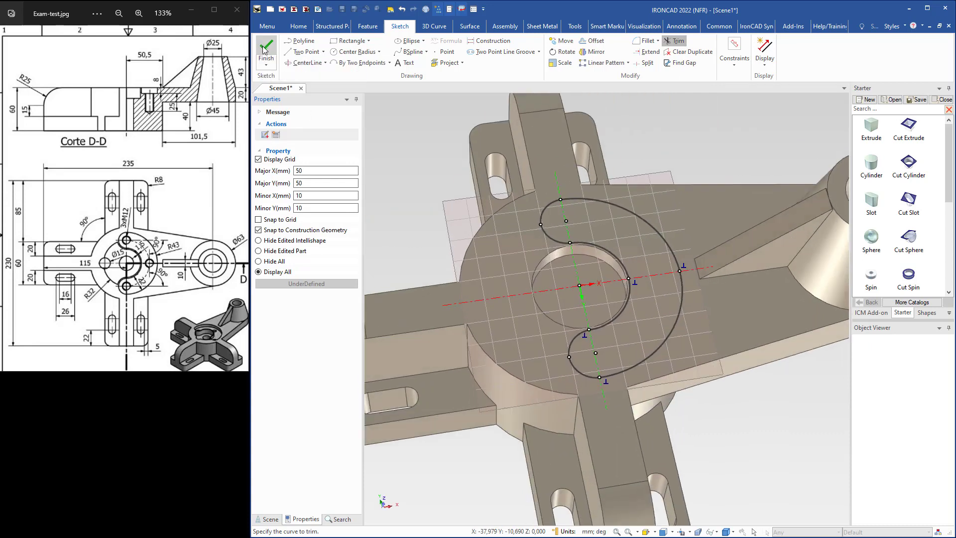
pyautogui.moveTo(630, 302); pyautogui.dragTo(501, 222, button='middle')
pyautogui.press('Escape')
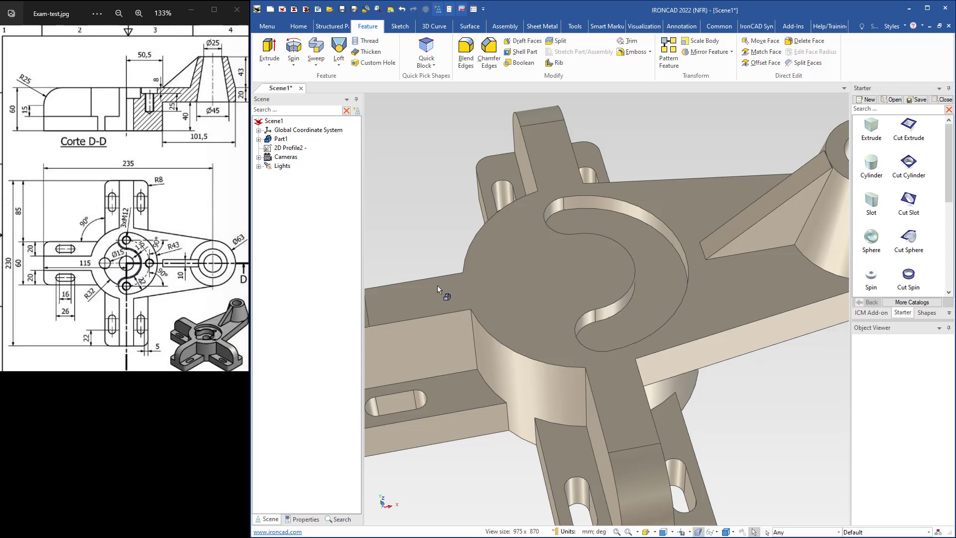
# Place another Cut Cylinder at the centre of the hub's top face and set its depth to 16 mm.
pyautogui.moveTo(909, 167); pyautogui.dragTo(583, 271)
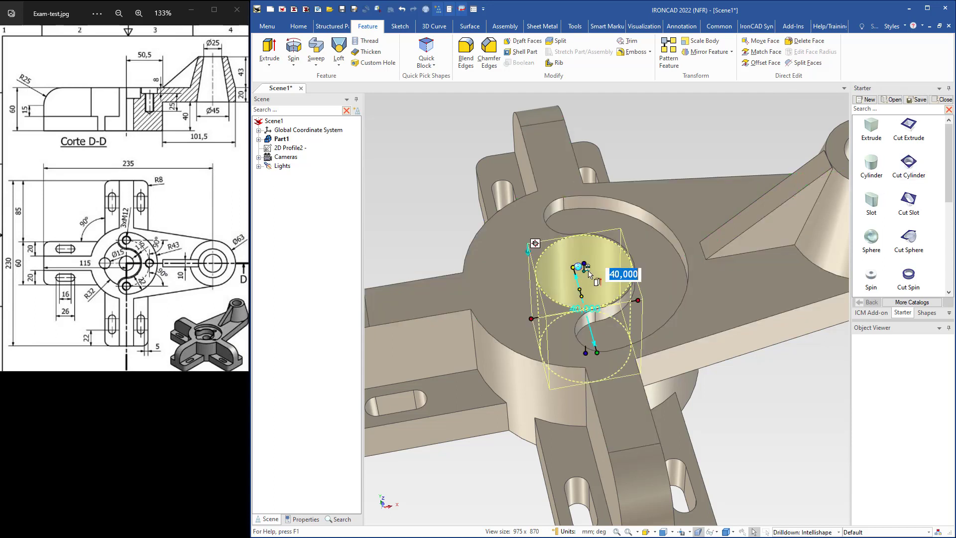
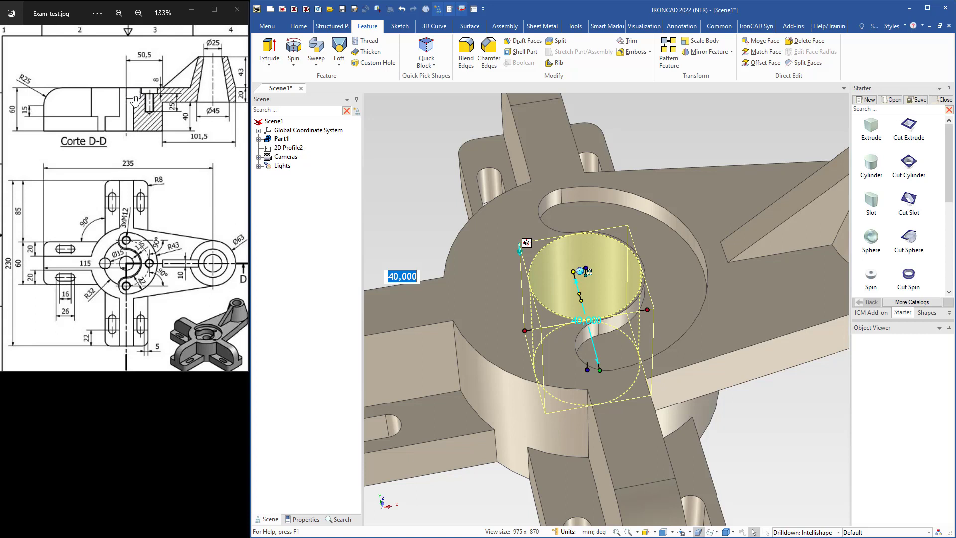
pyautogui.moveTo(587, 369); pyautogui.dragTo(590, 299)
pyautogui.write('16')
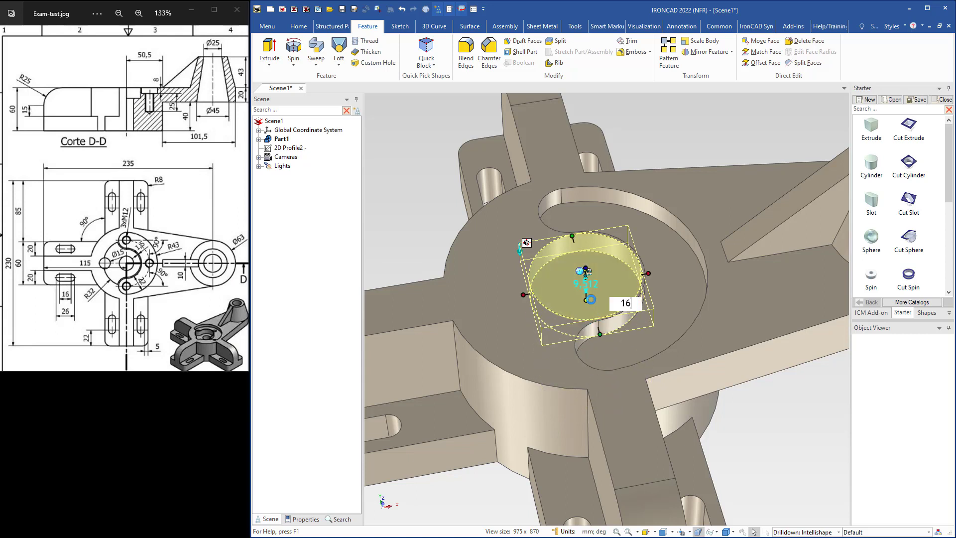
pyautogui.press('Return')
# Edit the new cut cylinder's cross-section and set its circle's radius to 32 mm.
pyautogui.scroll(2, 595, 299)
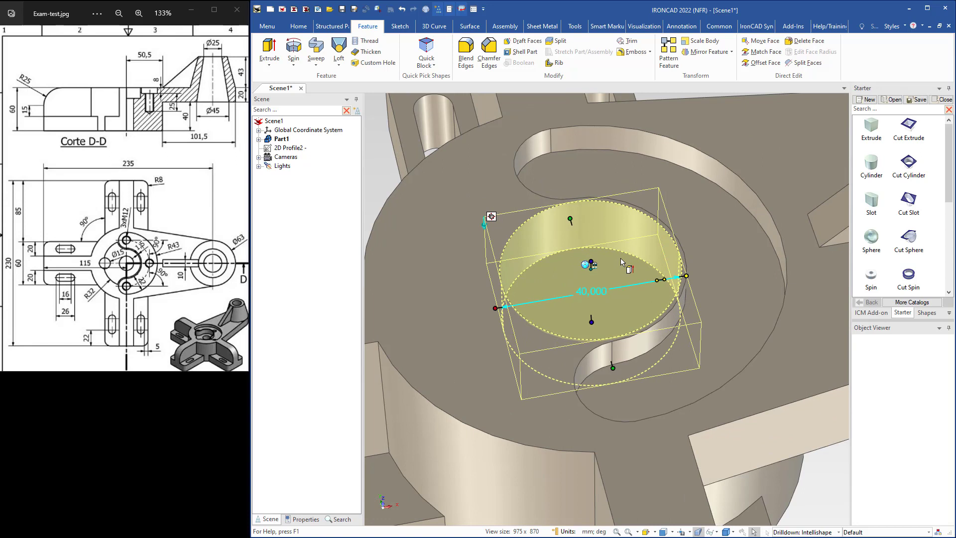
pyautogui.rightClick(621, 261)
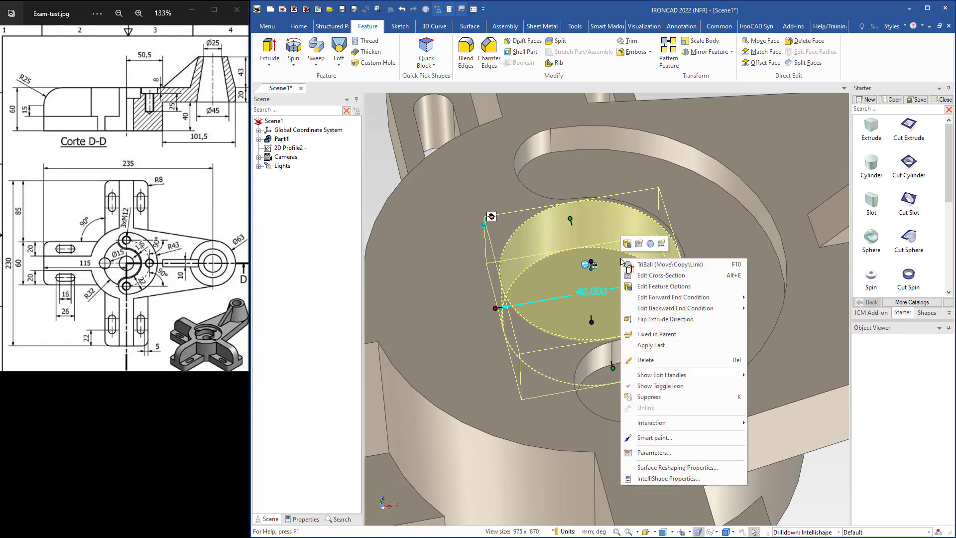
pyautogui.click(646, 278)
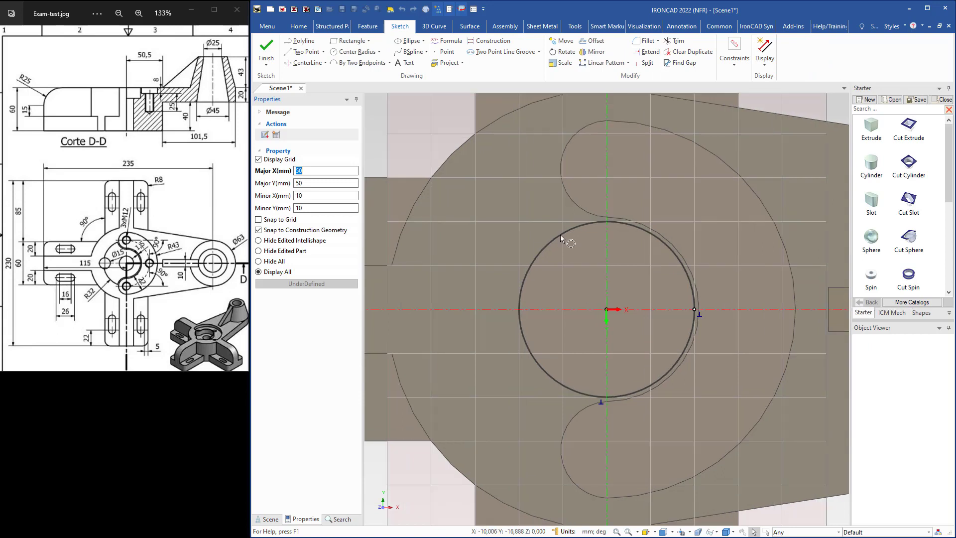
pyautogui.click(560, 238)
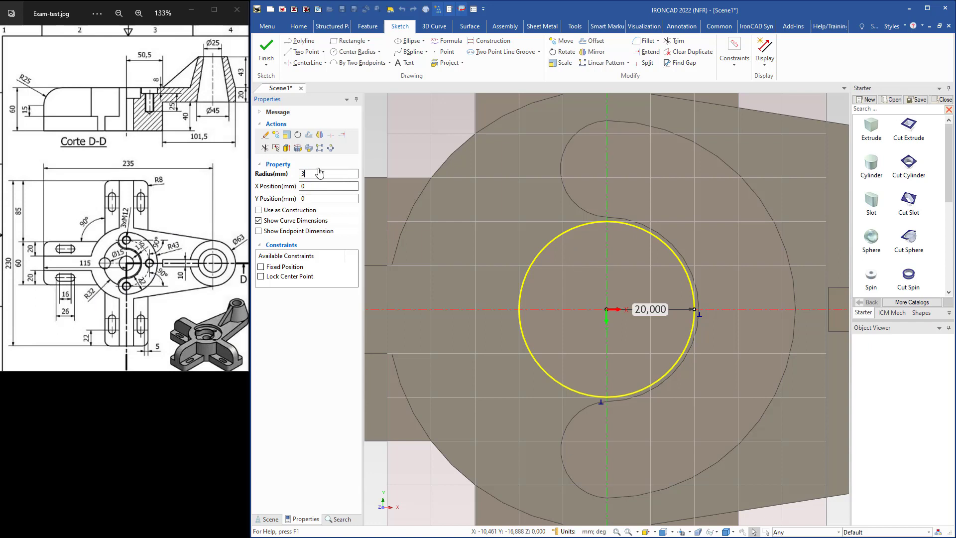
pyautogui.press('Return')
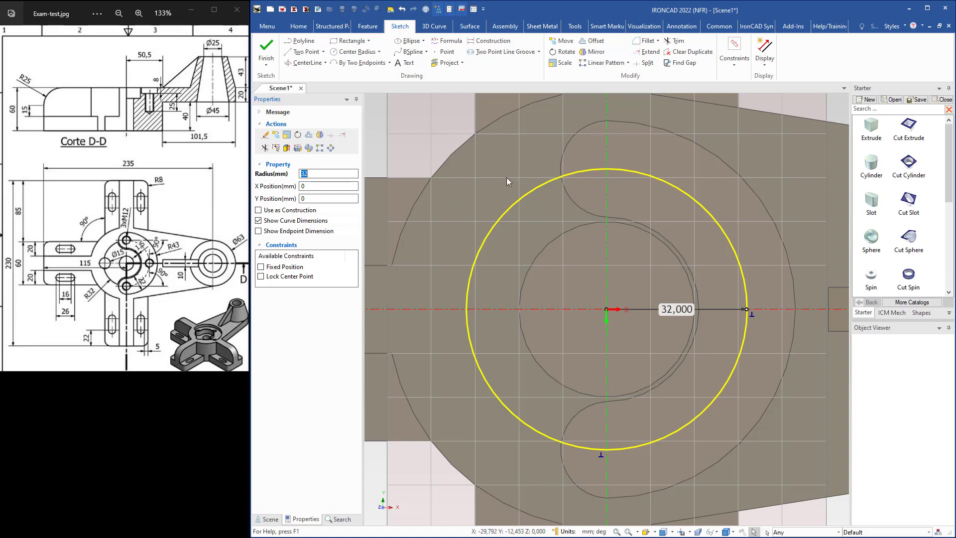
pyautogui.click(473, 171)
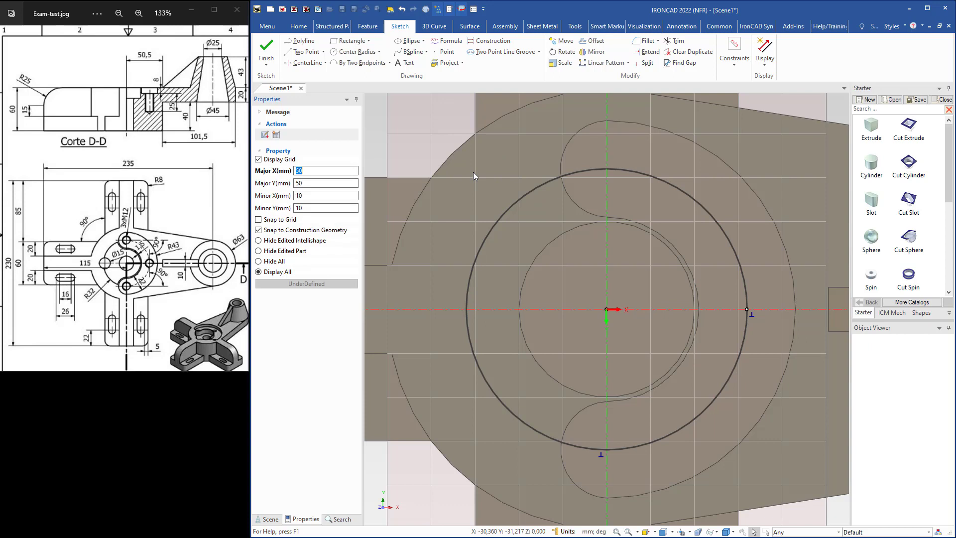
# Project the recess's two small end arcs and its inner arc into the cross-section sketch.
pyautogui.click(446, 64)
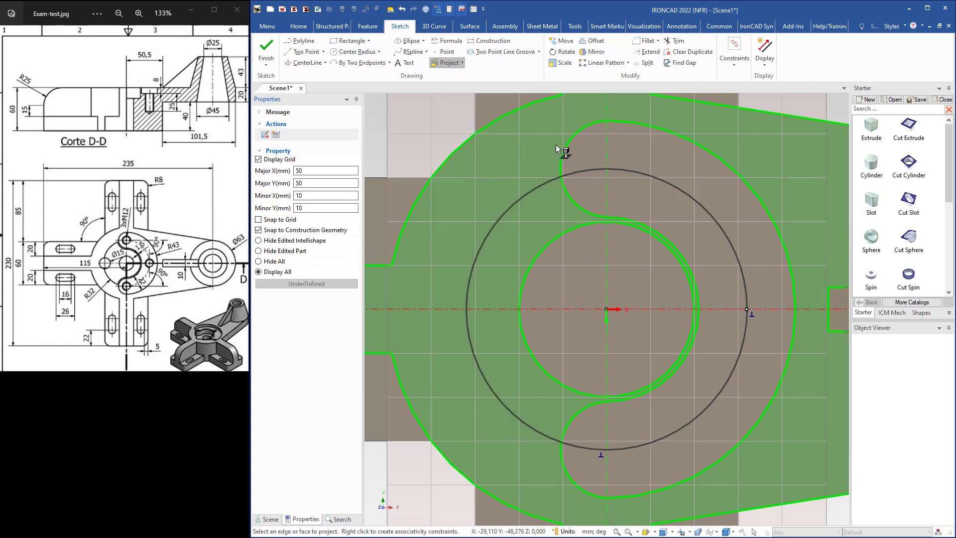
pyautogui.click(564, 158)
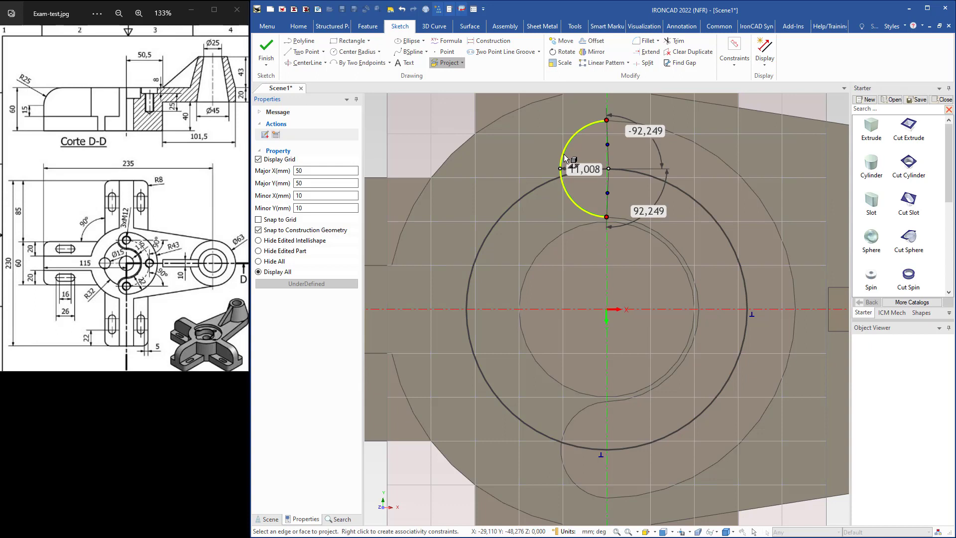
pyautogui.click(649, 226)
pyautogui.click(588, 408)
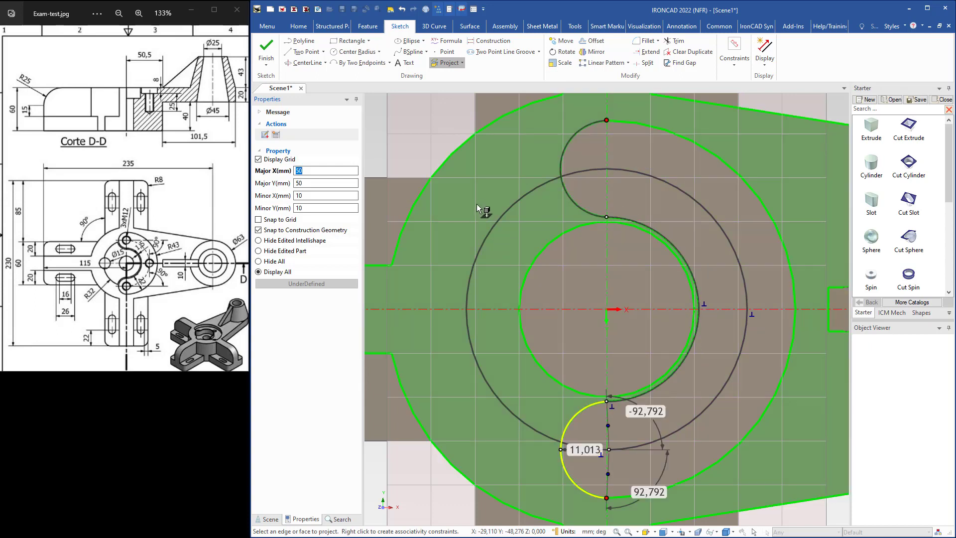
pyautogui.press('Escape')
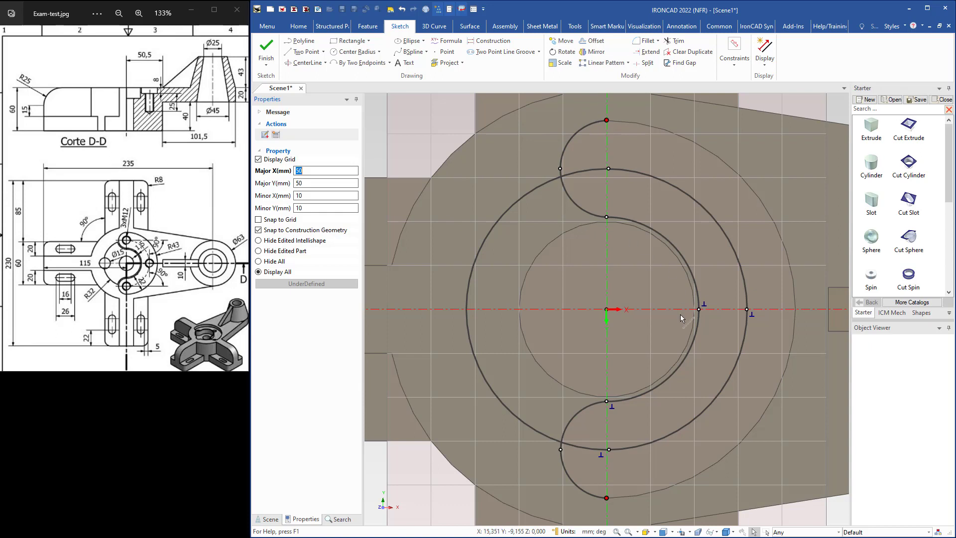
# Offset the three projected arcs by 1.5 mm away from the C-shaped recess and remove the original projected arcs.
pyautogui.click(595, 41)
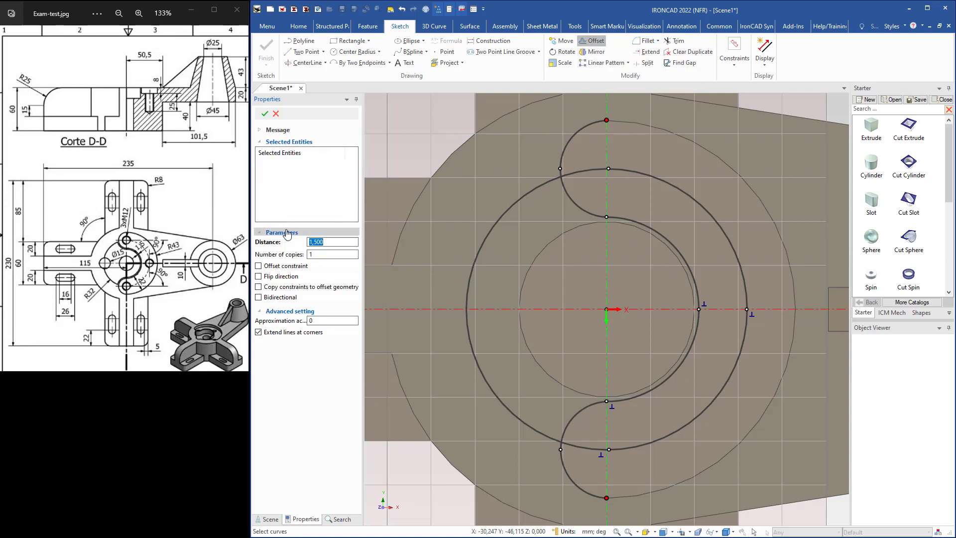
pyautogui.click(289, 243)
pyautogui.click(343, 243)
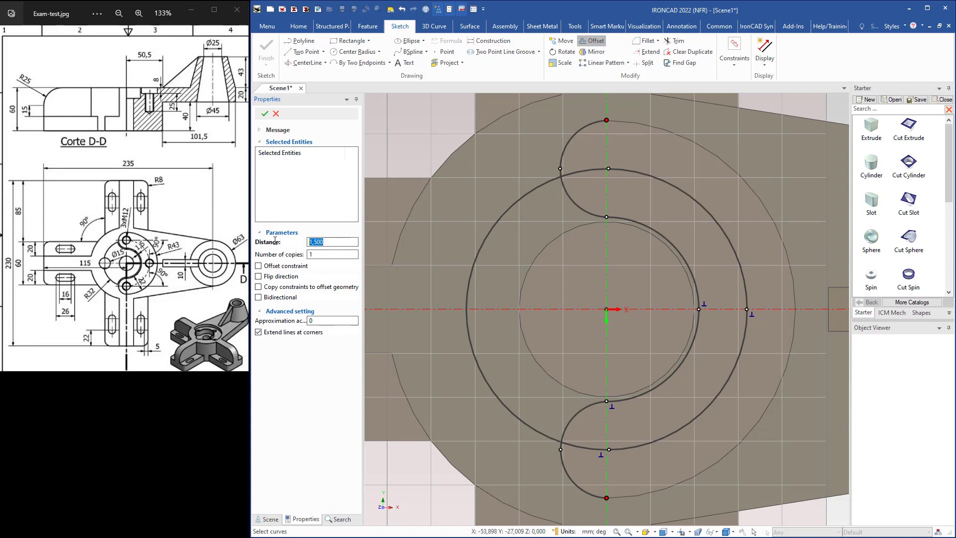
pyautogui.write('1')
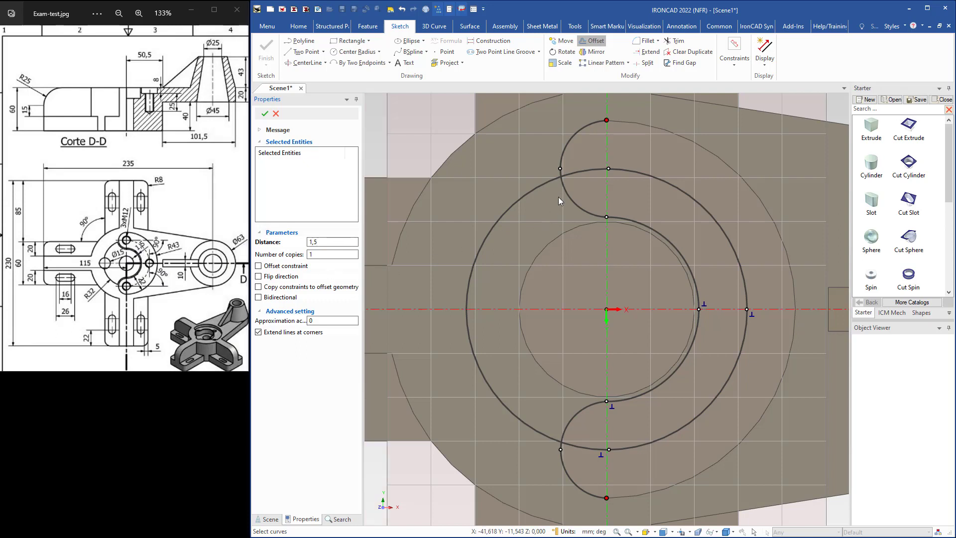
pyautogui.click(566, 143)
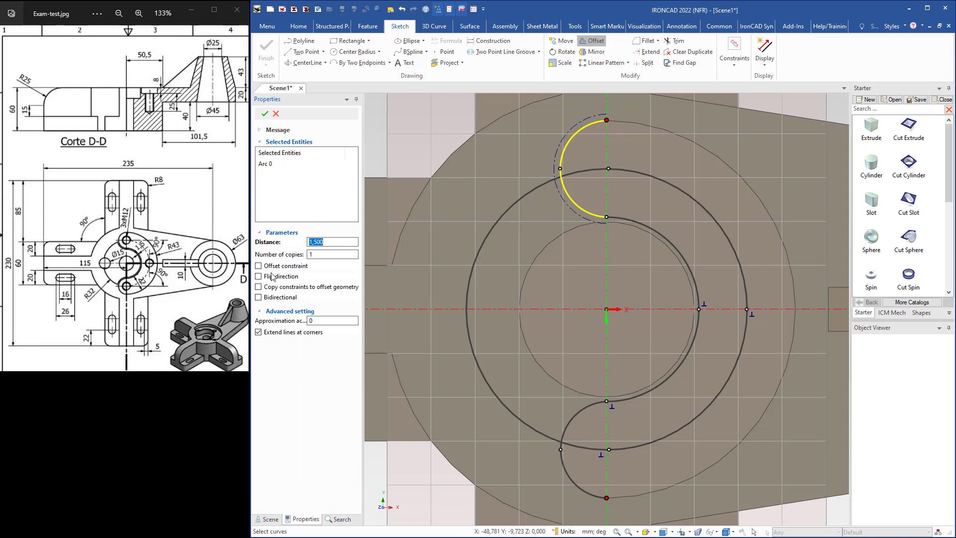
pyautogui.click(645, 225)
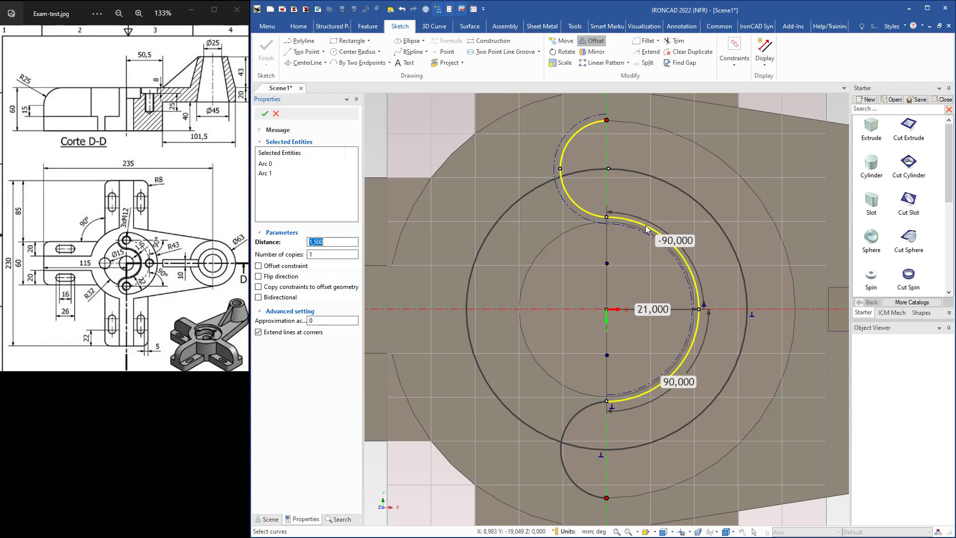
pyautogui.click(577, 411)
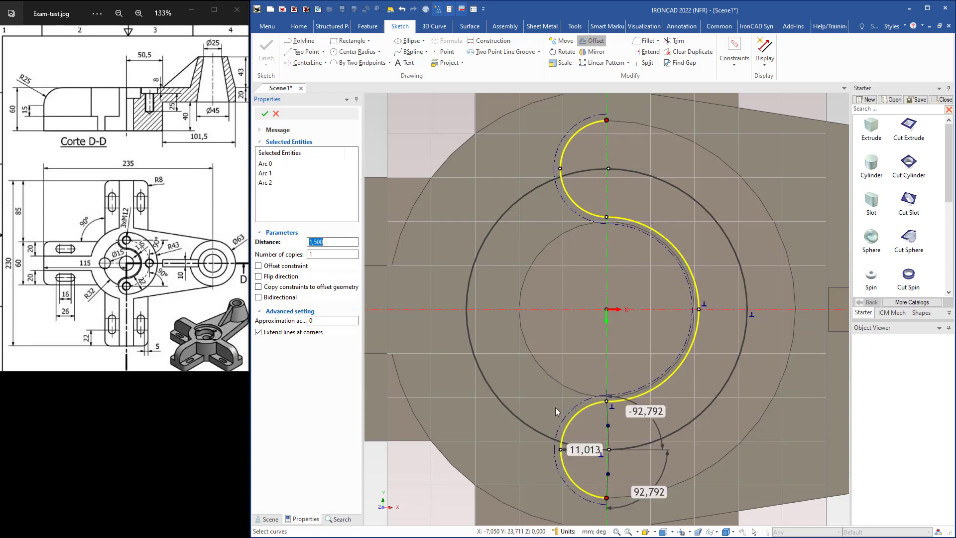
pyautogui.click(264, 114)
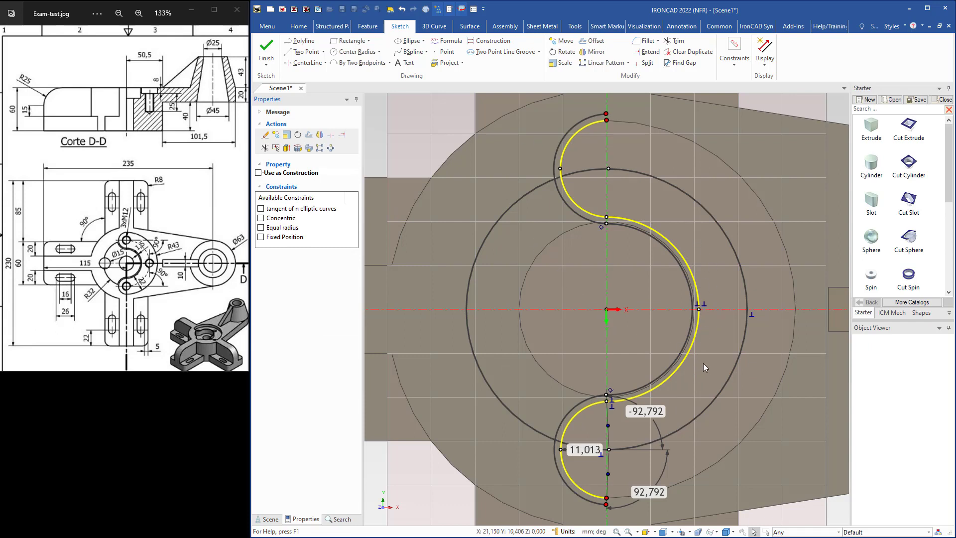
pyautogui.press('Escape')
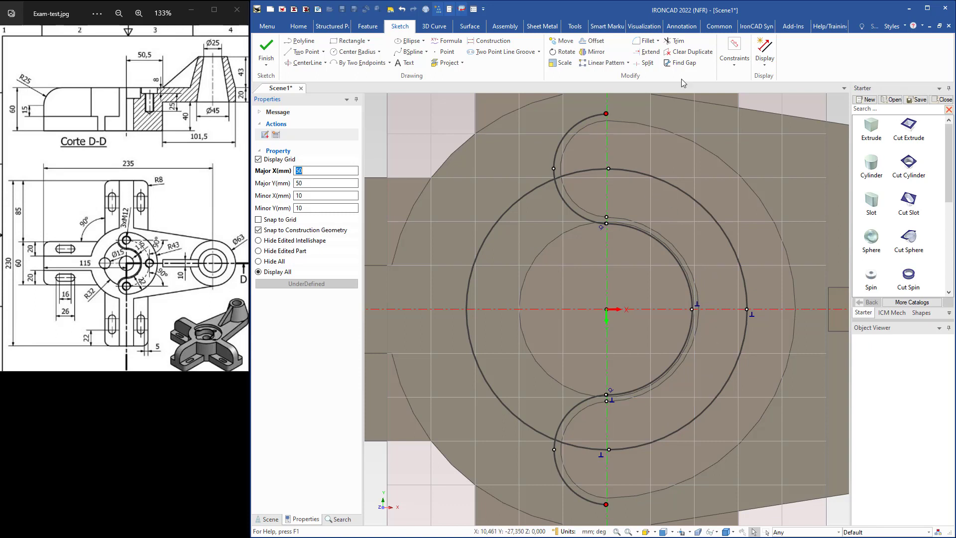
# Trim the 32 mm circle and the offset end arcs into one closed pocket profile and finish the cross-section sketch.
pyautogui.click(677, 42)
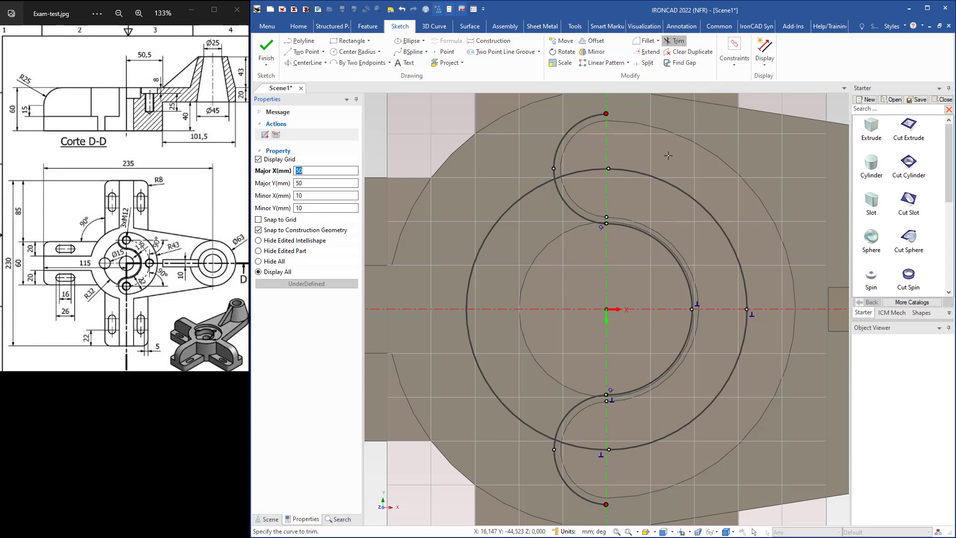
pyautogui.click(577, 128)
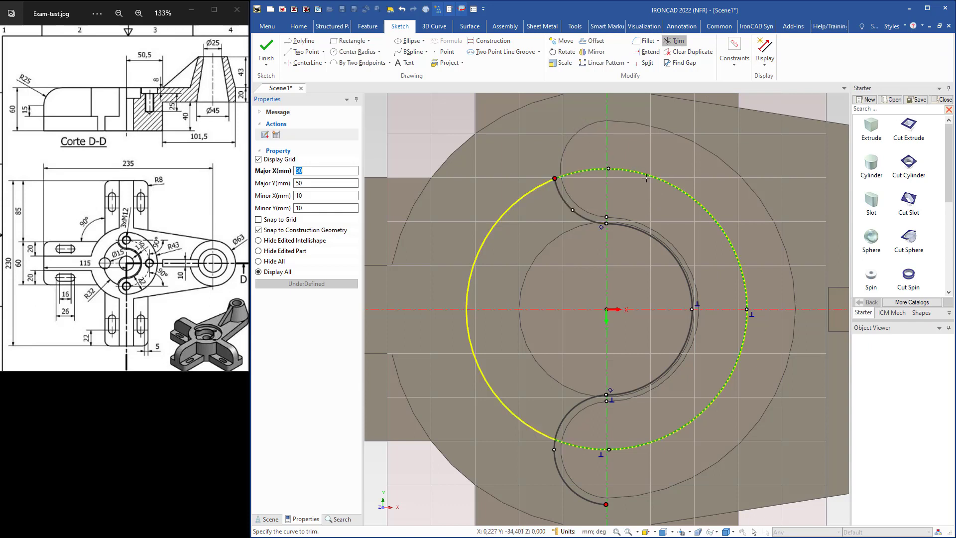
pyautogui.click(662, 181)
pyautogui.click(556, 458)
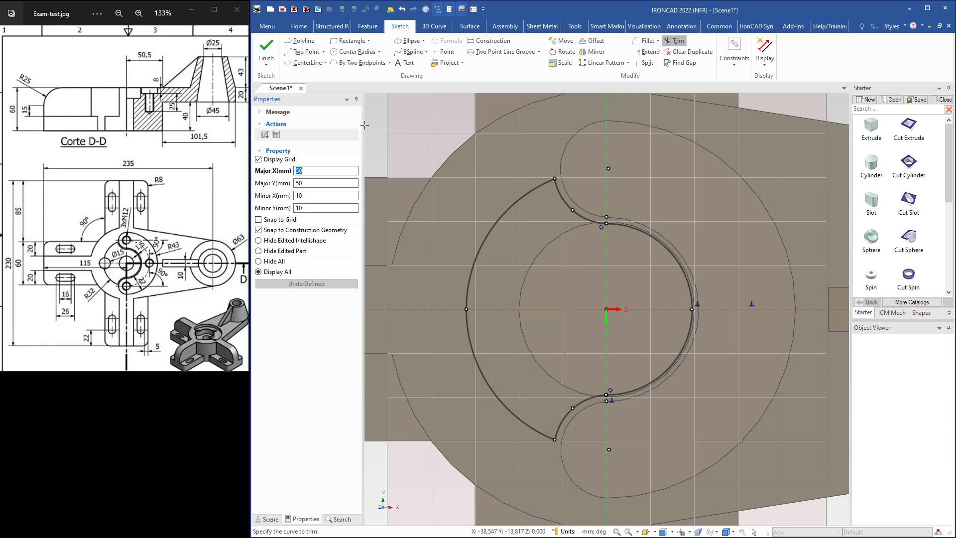
pyautogui.click(266, 50)
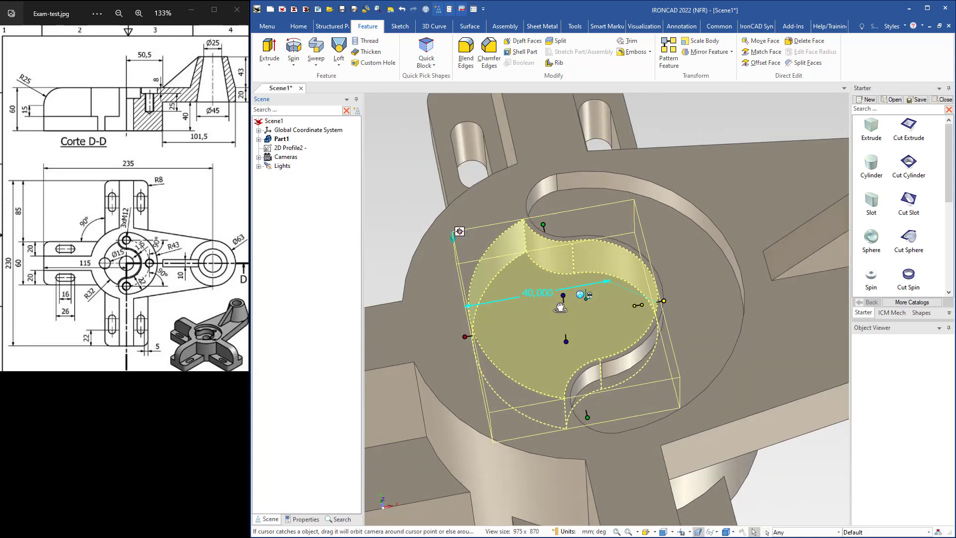
pyautogui.click(412, 170)
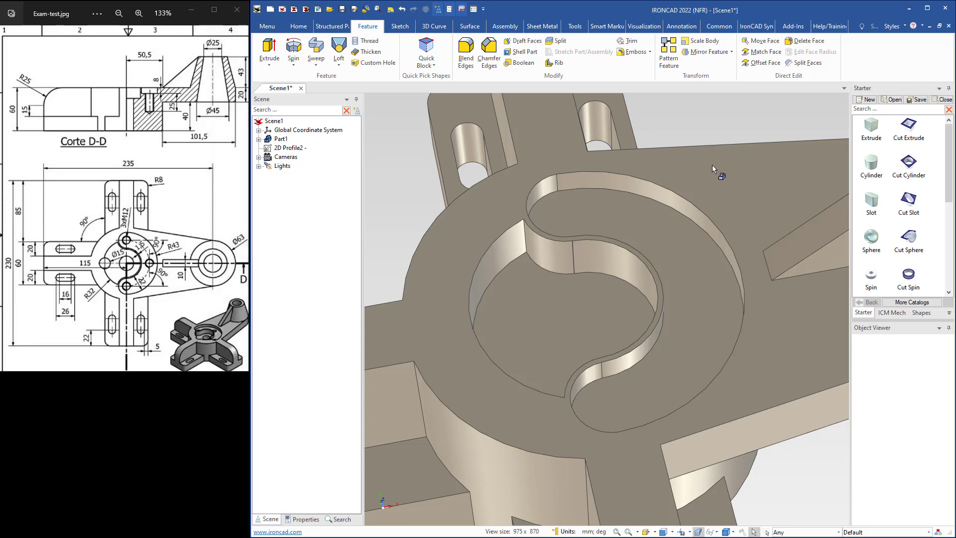
# Place a Cut Cylinder at the centre of the pocket floor and set its diameter to 18 mm.
pyautogui.moveTo(909, 162); pyautogui.dragTo(587, 332)
pyautogui.moveTo(582, 334); pyautogui.dragTo(543, 336, button='middle')
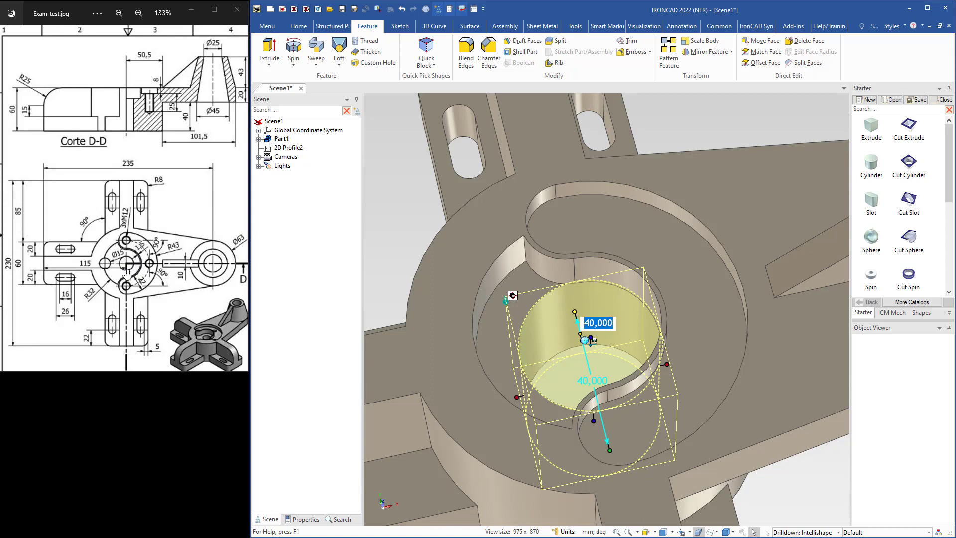
pyautogui.moveTo(660, 375)
pyautogui.moveTo(666, 364); pyautogui.dragTo(629, 369)
pyautogui.write('18')
pyautogui.press('Return')
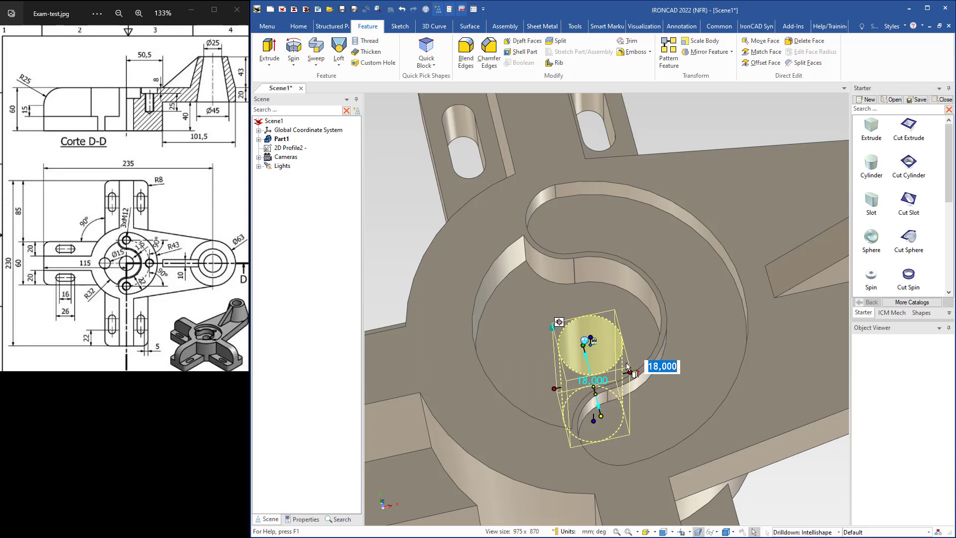
# Extend the 18 mm central cut cylinder all the way through the hub to its underside.
pyautogui.moveTo(625, 398); pyautogui.dragTo(546, 410, button='middle')
pyautogui.keyDown('shift'); pyautogui.moveTo(530, 459); pyautogui.dragTo(478, 416); pyautogui.keyUp('shift')
pyautogui.moveTo(478, 416); pyautogui.dragTo(667, 431, button='middle')
pyautogui.click(459, 307)
# Place a 15 mm diameter Cut Cylinder at the midpoint of the pocket's outer arc and match its depth to the pocket floor.
pyautogui.moveTo(696, 354); pyautogui.dragTo(711, 401, button='middle')
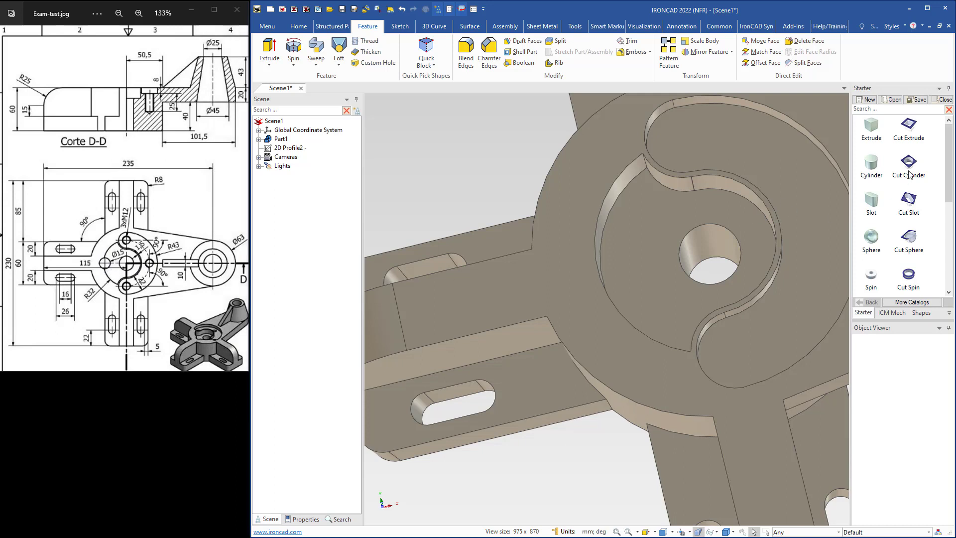
pyautogui.moveTo(908, 162); pyautogui.dragTo(597, 270)
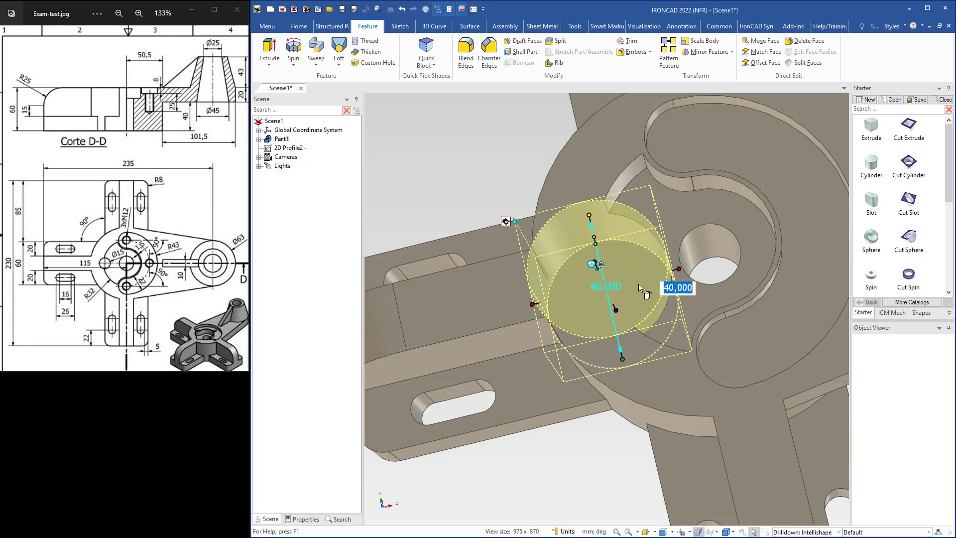
pyautogui.write('15')
pyautogui.press('Return')
pyautogui.moveTo(658, 297); pyautogui.dragTo(633, 315, button='middle')
pyautogui.moveTo(683, 278); pyautogui.dragTo(637, 227)
pyautogui.click(517, 145)
pyautogui.moveTo(560, 319); pyautogui.dragTo(617, 353, button='middle')
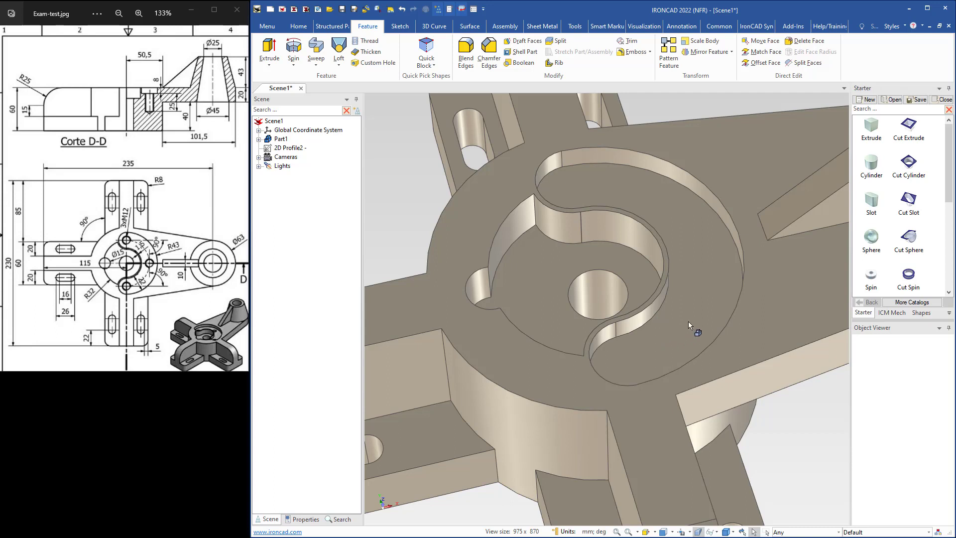
pyautogui.click(902, 303)
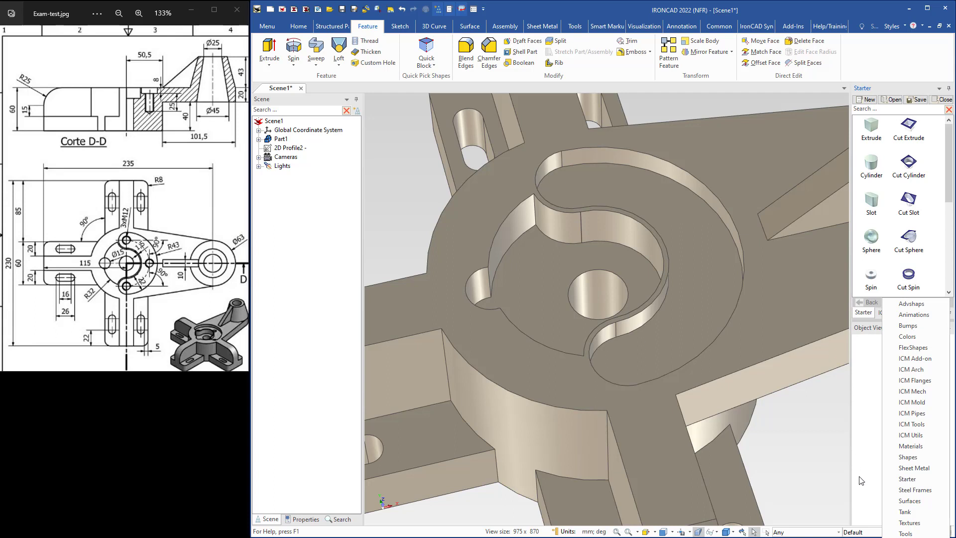
pyautogui.click(905, 533)
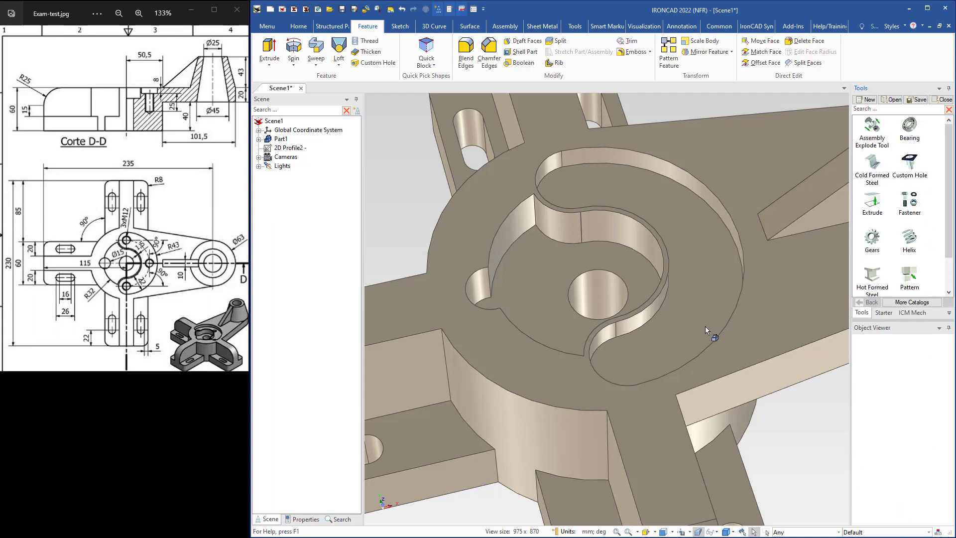
pyautogui.click(901, 304)
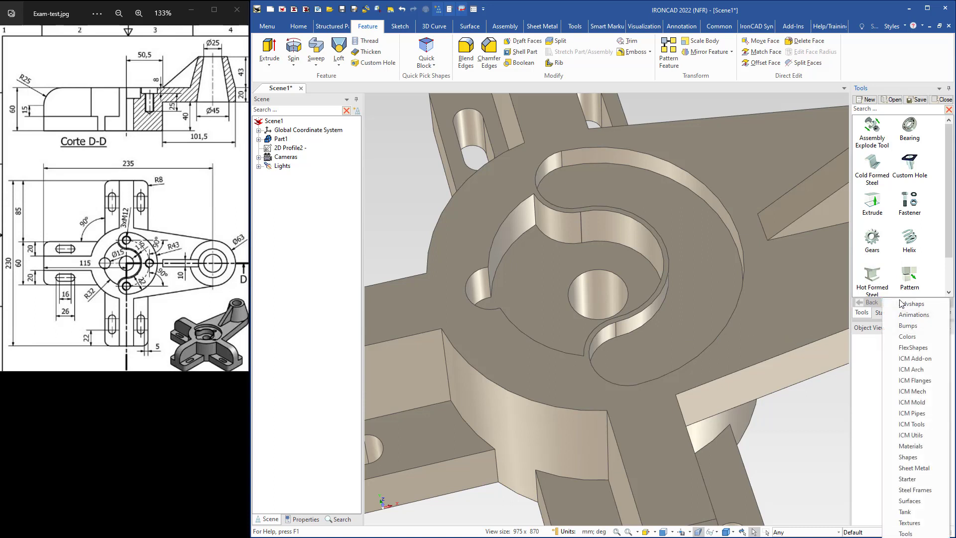
pyautogui.click(915, 360)
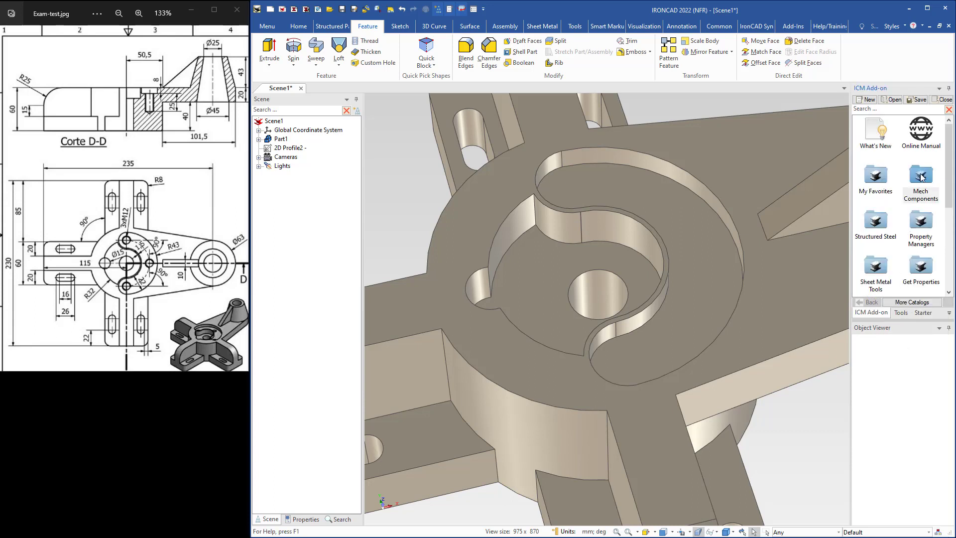
pyautogui.doubleClick(922, 175)
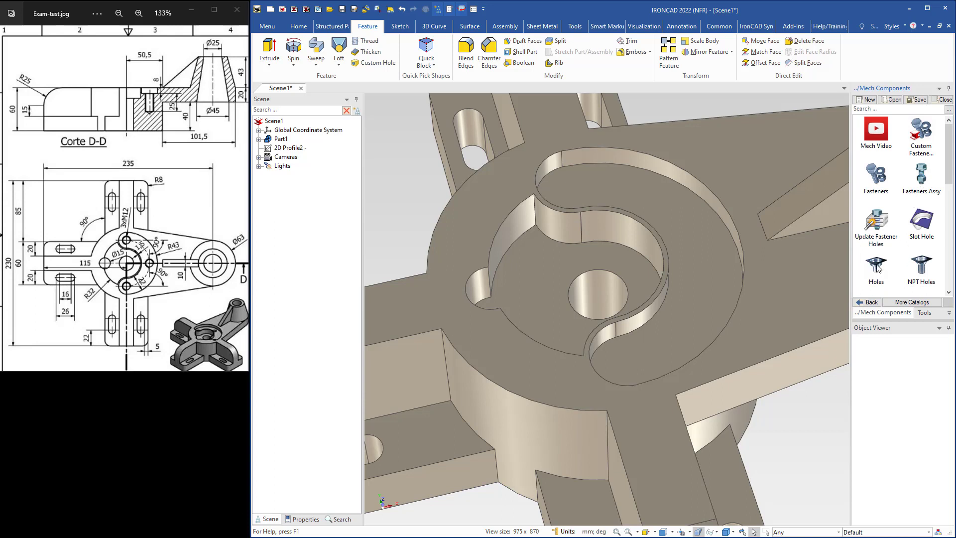
pyautogui.click(871, 302)
# Place an M12 coarse-pitch threaded hole from the ICM Mech catalog, 25 mm deep with 25 mm thread, at the centre of the C-shaped recess's near end arc.
pyautogui.click(910, 303)
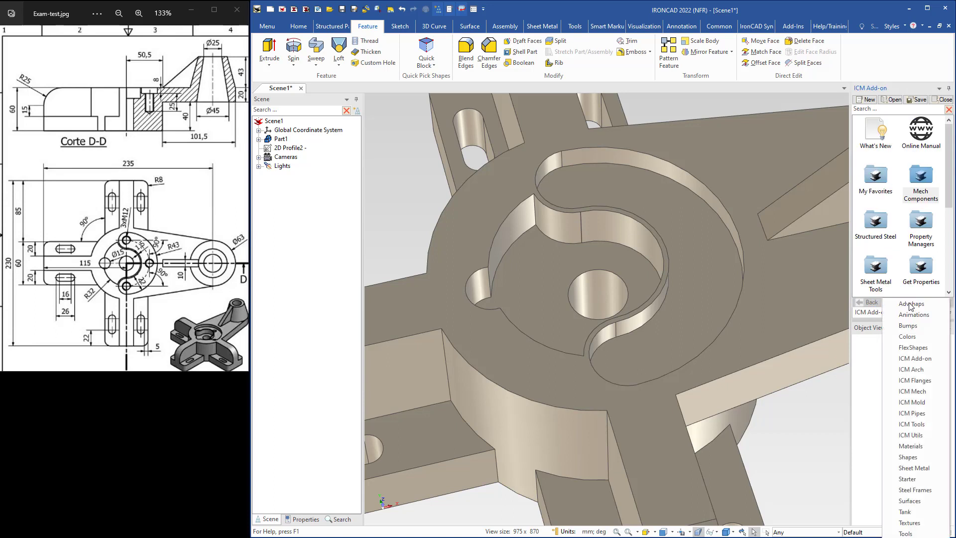
pyautogui.click(911, 392)
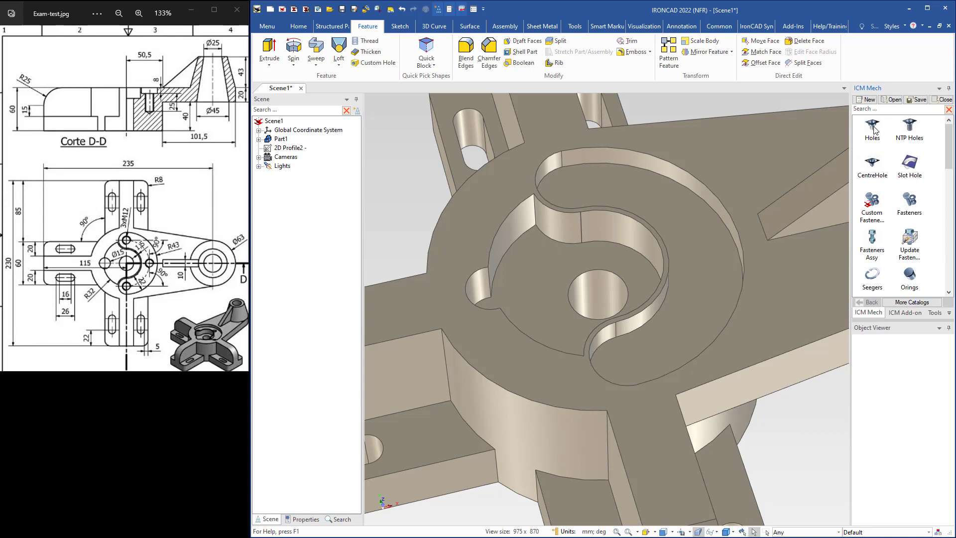
pyautogui.moveTo(875, 128); pyautogui.dragTo(664, 327)
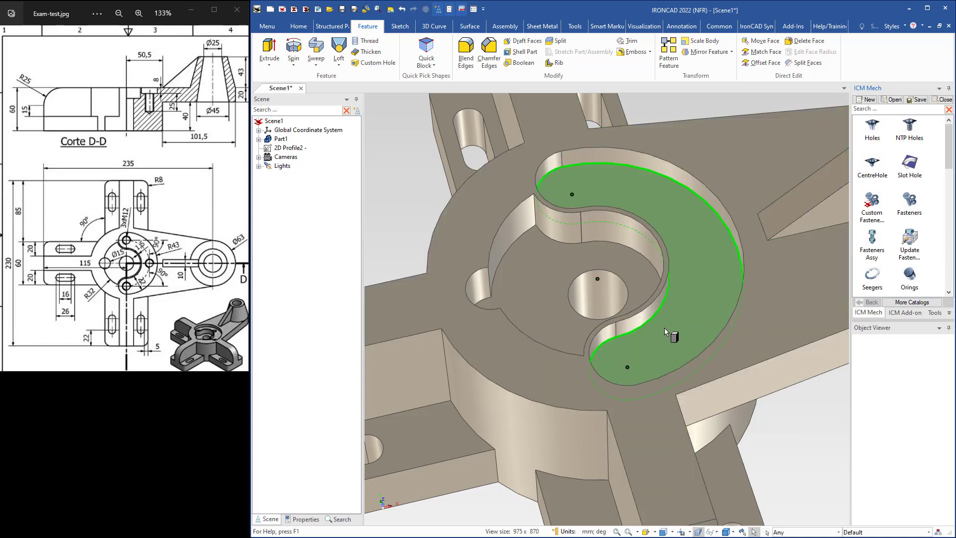
pyautogui.moveTo(625, 364); pyautogui.dragTo(627, 367)
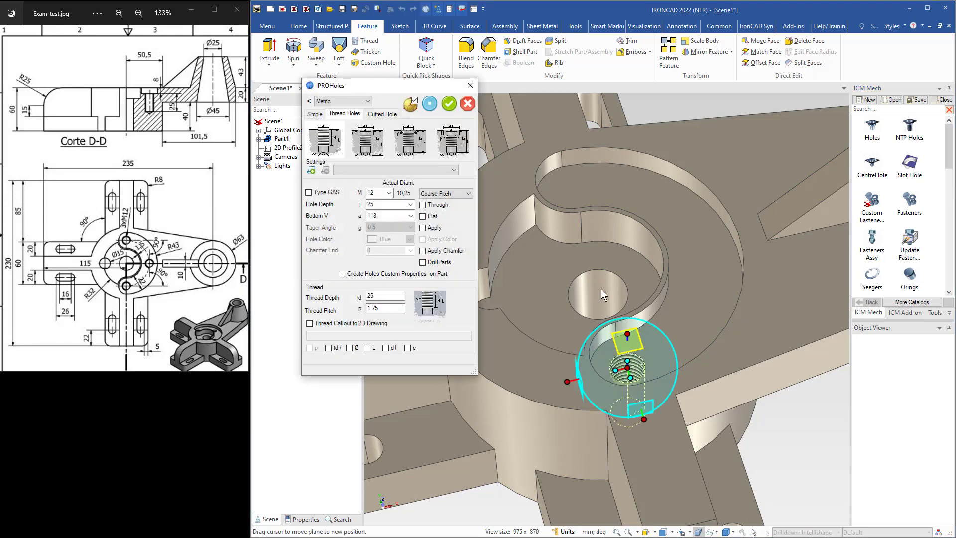
pyautogui.moveTo(392, 88); pyautogui.dragTo(424, 77)
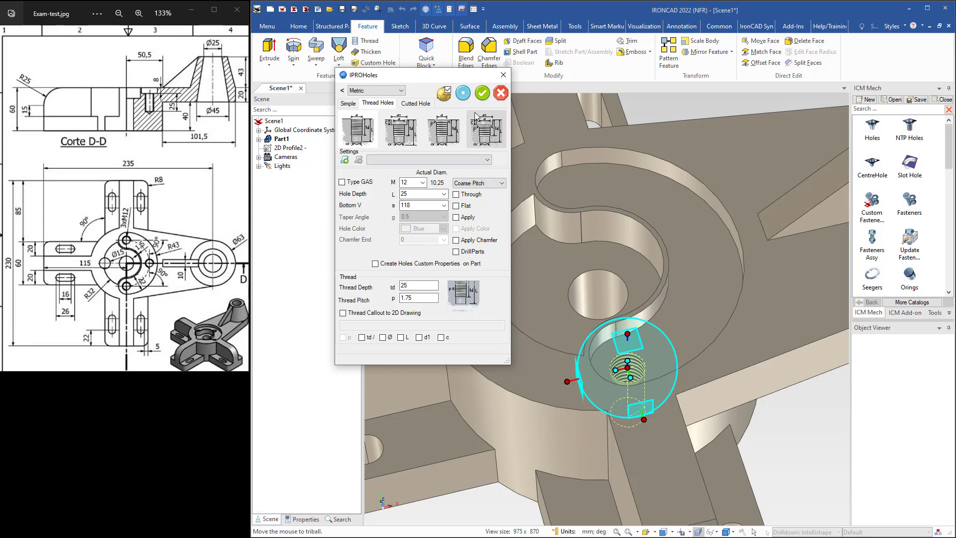
pyautogui.click(482, 92)
# Move only the threaded hole's TriBall to the centre of the 18 mm central hole and reattach it to the threaded hole.
pyautogui.keyDown('shift'); pyautogui.moveTo(662, 355); pyautogui.dragTo(637, 316, button='middle'); pyautogui.keyUp('shift')
pyautogui.moveTo(602, 343); pyautogui.dragTo(607, 320, button='middle')
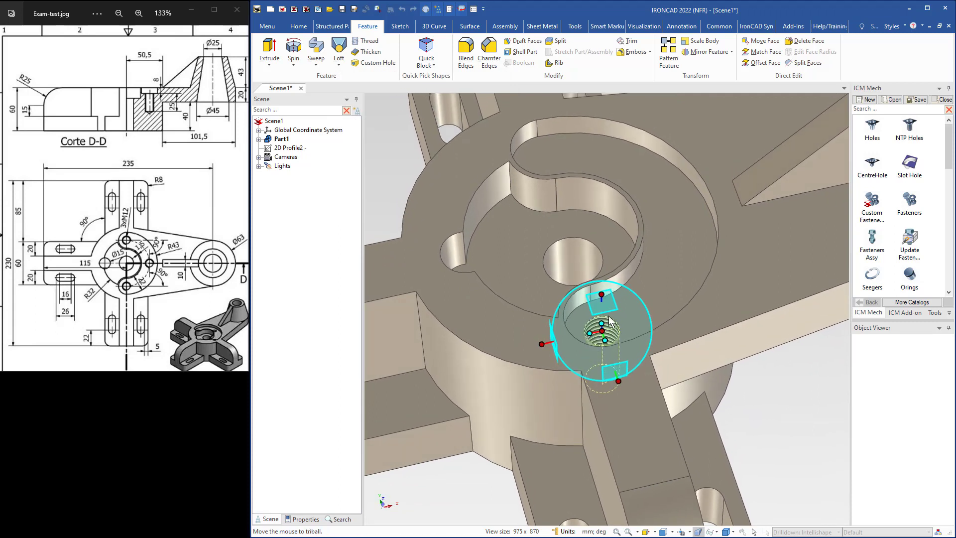
pyautogui.press('space')
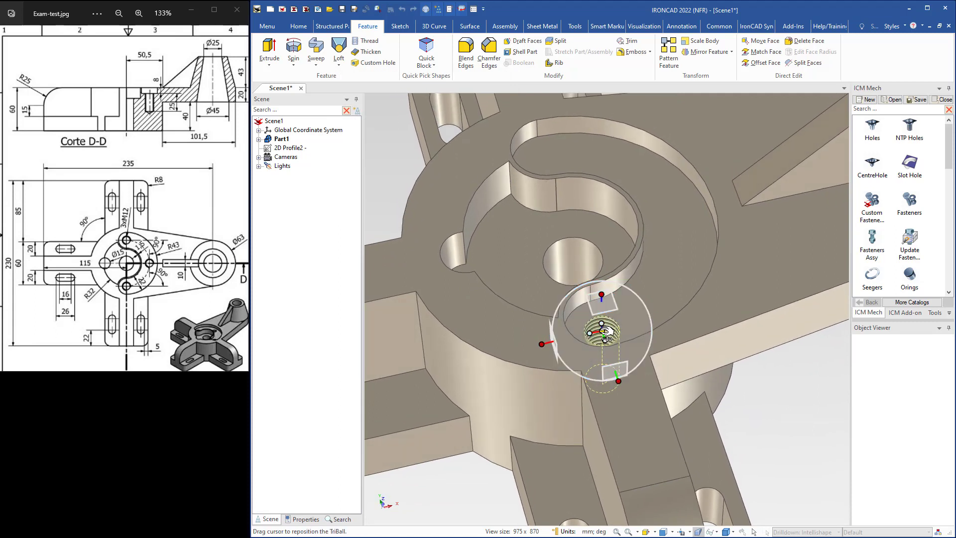
pyautogui.rightClick(605, 332)
pyautogui.click(624, 390)
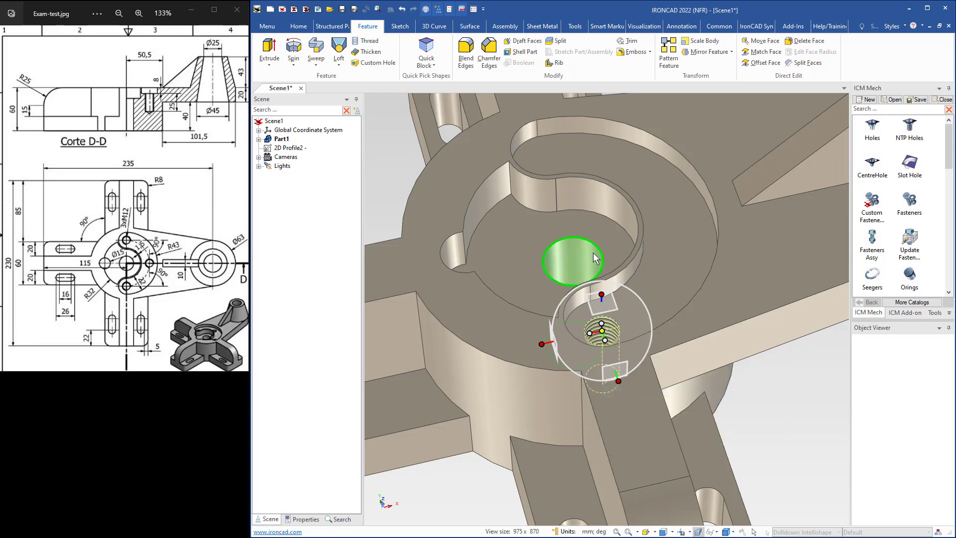
pyautogui.click(596, 246)
pyautogui.press('space')
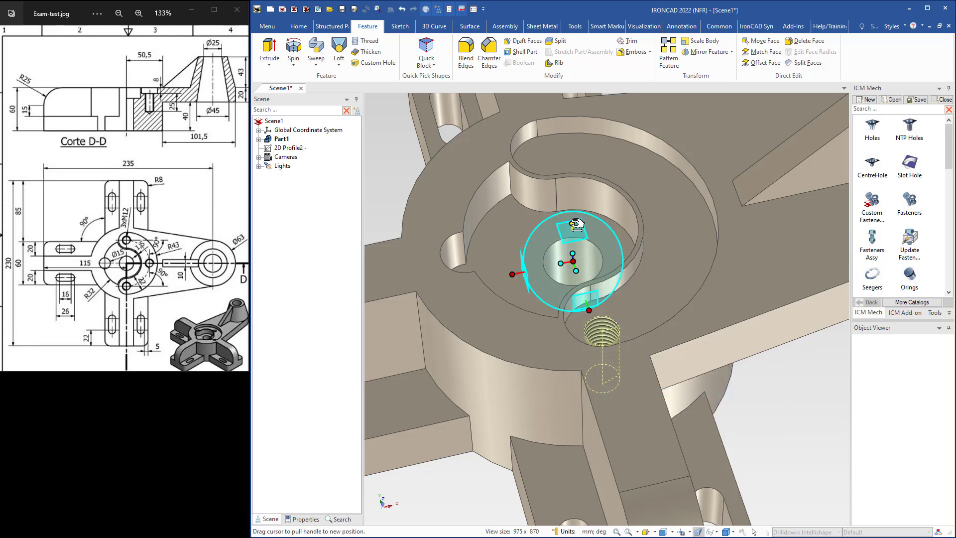
# Create two linked copies of the M12 threaded hole around the central hole's vertical axis at a 90° angle.
pyautogui.click(575, 225)
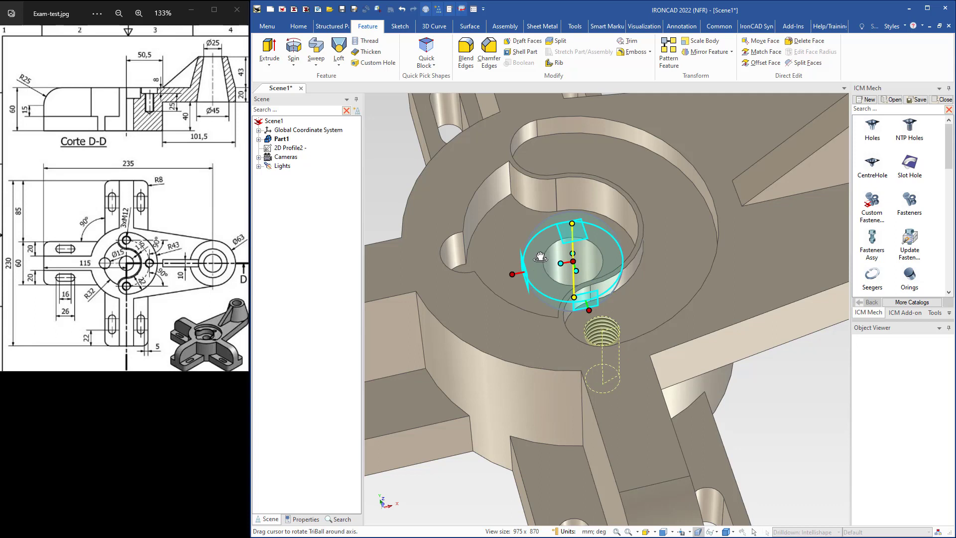
pyautogui.moveTo(541, 257); pyautogui.dragTo(552, 268)
pyautogui.moveTo(573, 271); pyautogui.dragTo(582, 278, button='right')
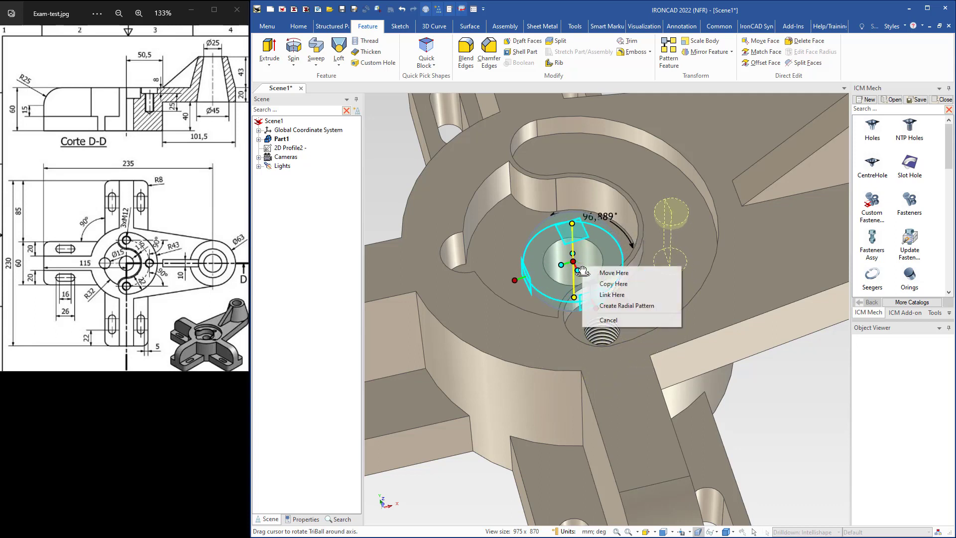
pyautogui.click(603, 294)
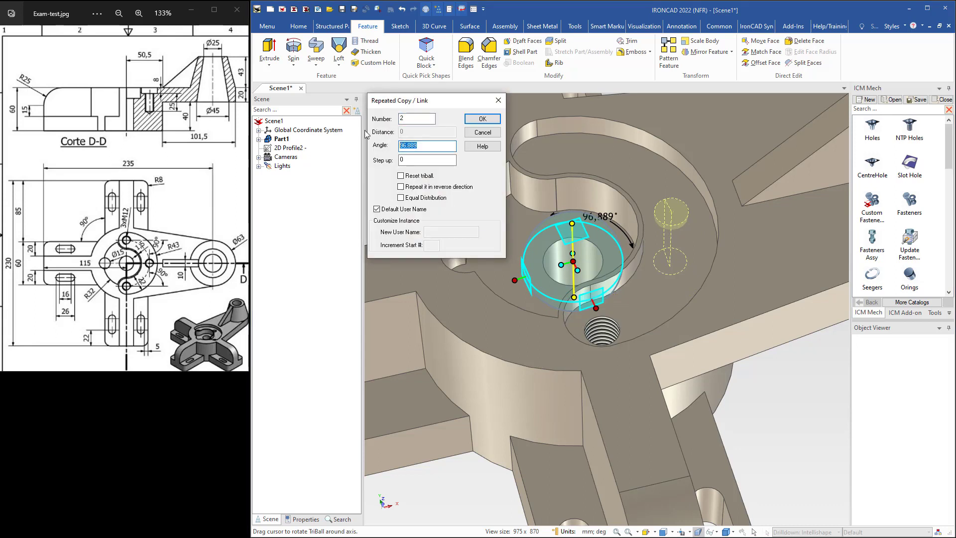
pyautogui.click(482, 119)
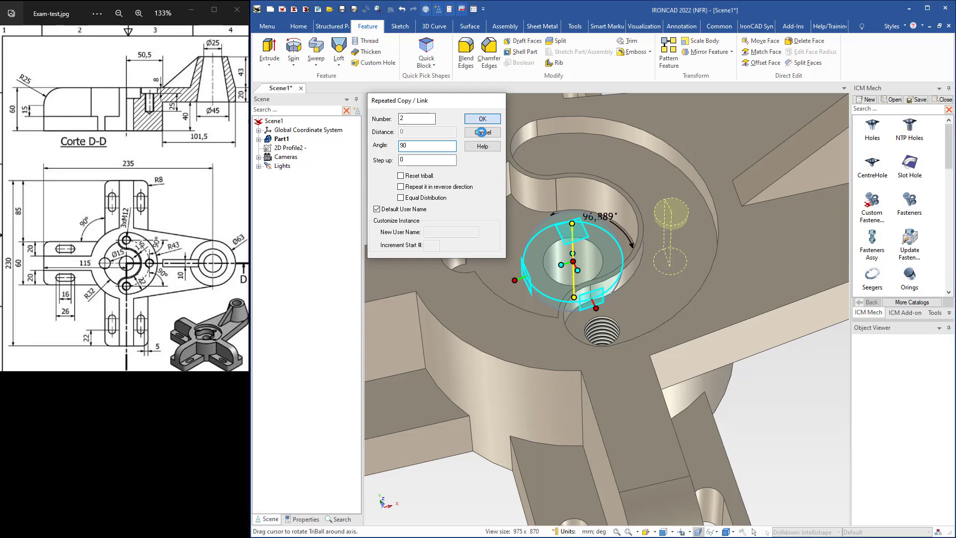
pyautogui.press('F10')
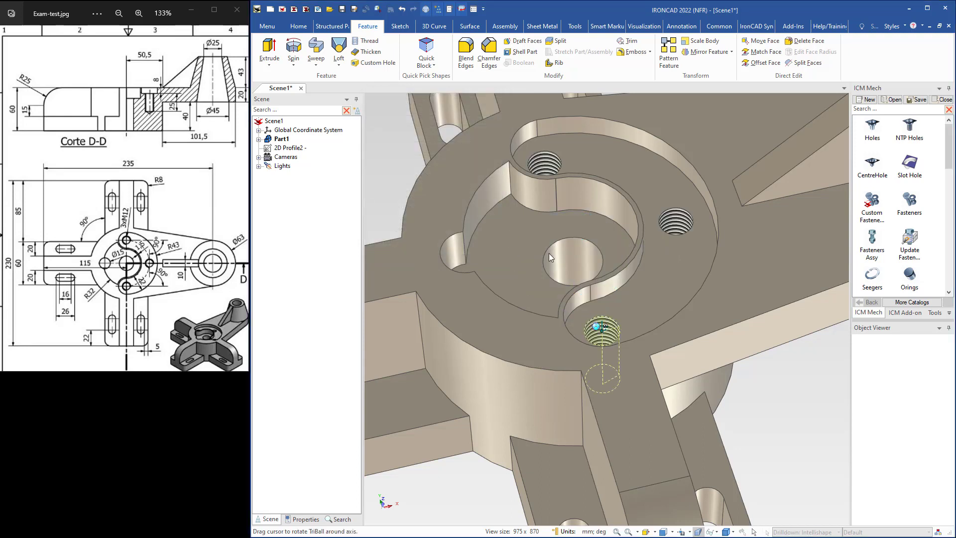
pyautogui.click(401, 160)
pyautogui.moveTo(647, 265)
pyautogui.mouseDown(button='middle')
pyautogui.moveTo(636, 330)
pyautogui.moveTo(653, 318)
pyautogui.moveTo(659, 271)
pyautogui.mouseUp(button='middle')
pyautogui.scroll(-6, 619, 298)
pyautogui.moveTo(617, 303); pyautogui.dragTo(559, 277, button='middle')
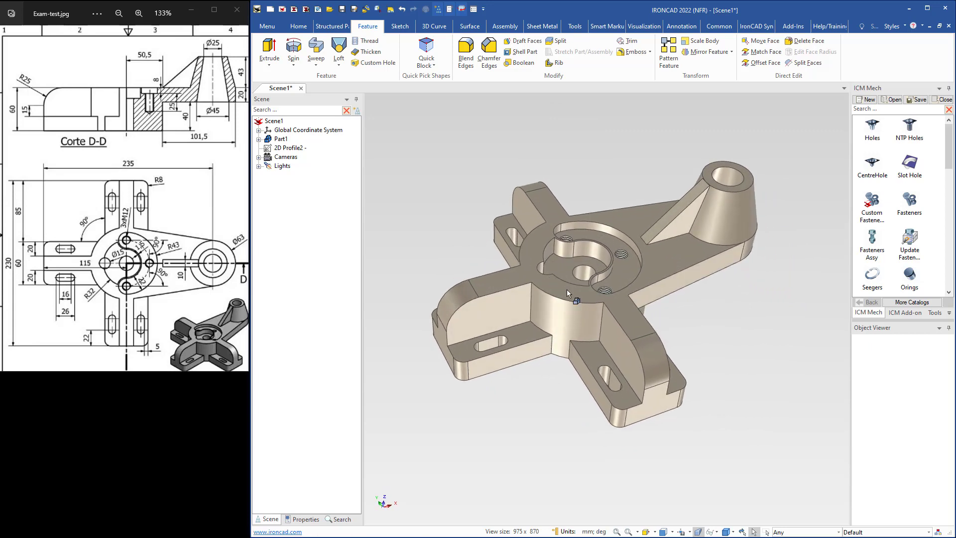